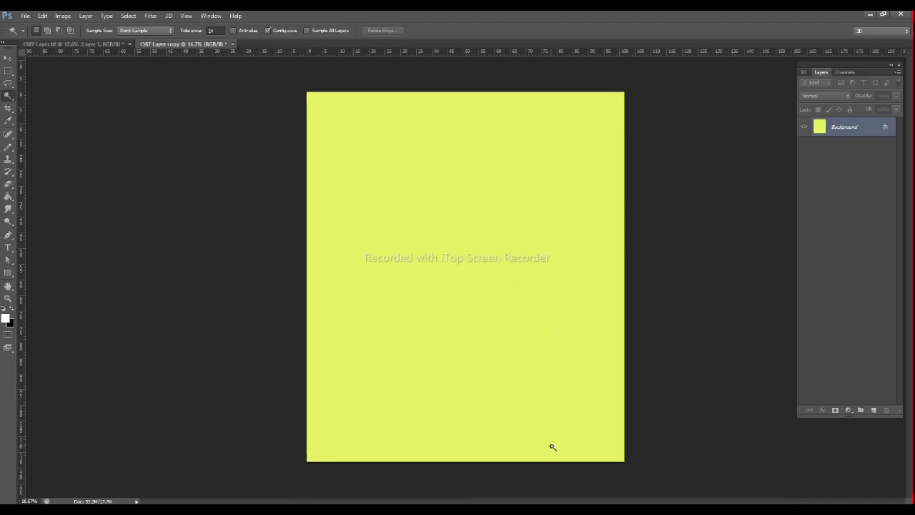
Step: Stack the grey texture, a pink-filled Color-mode layer, and the colourful texture as Layer 3
key(ctrl+v)
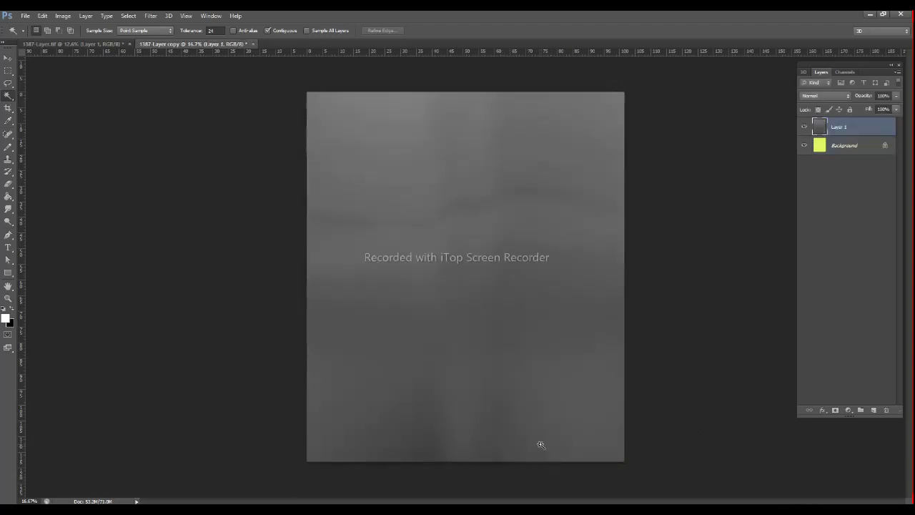
key(i)
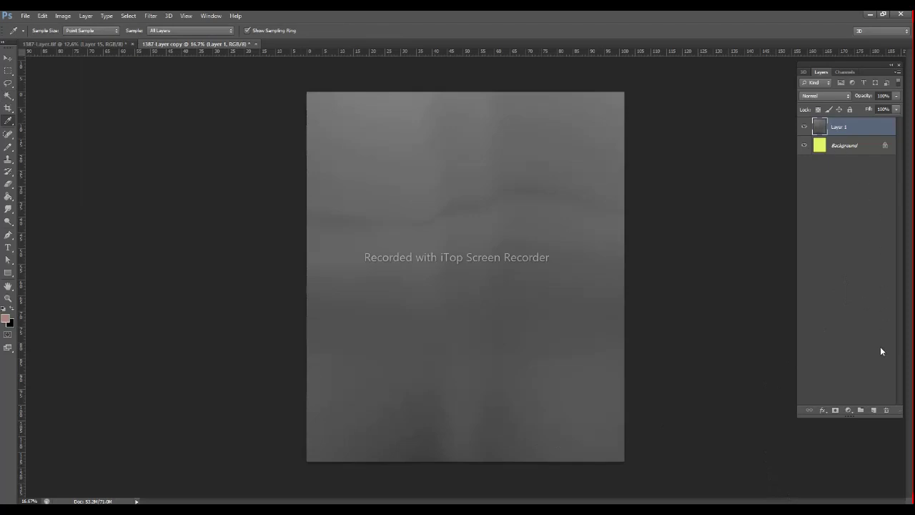
click(874, 411)
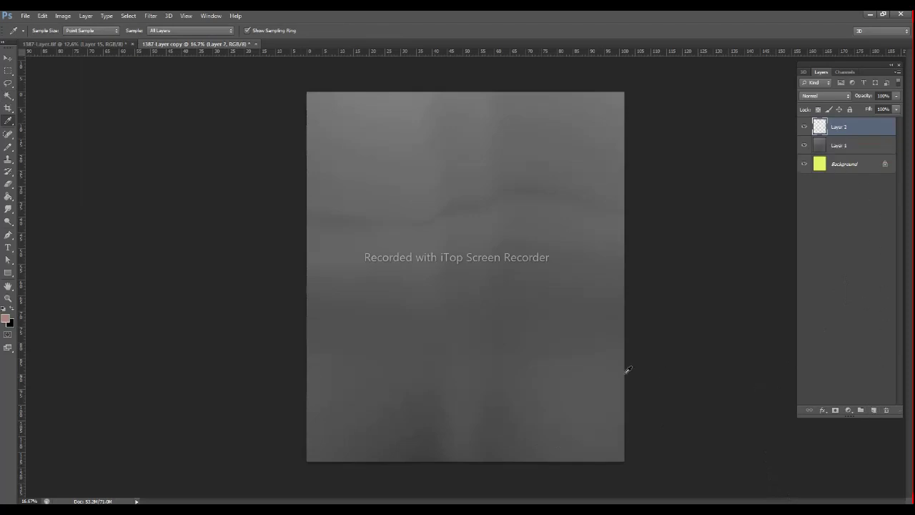
key(alt+BackSpace)
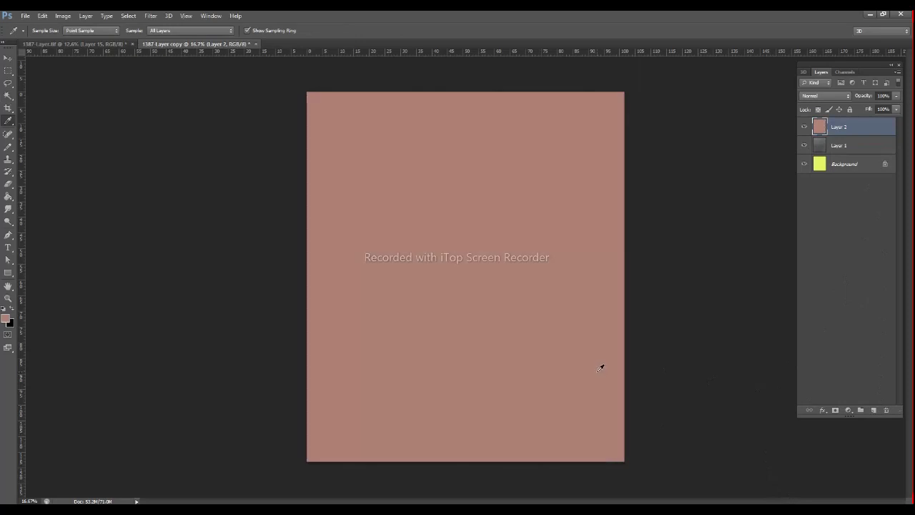
click(811, 96)
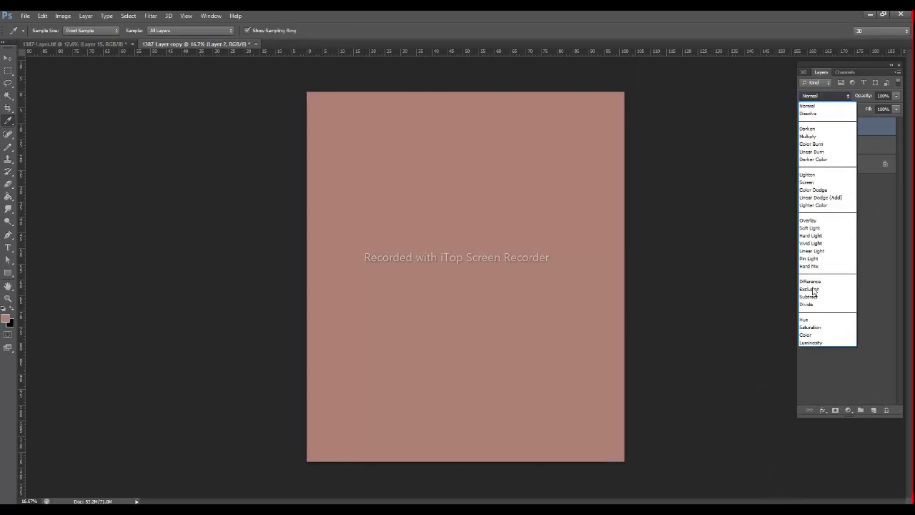
click(813, 335)
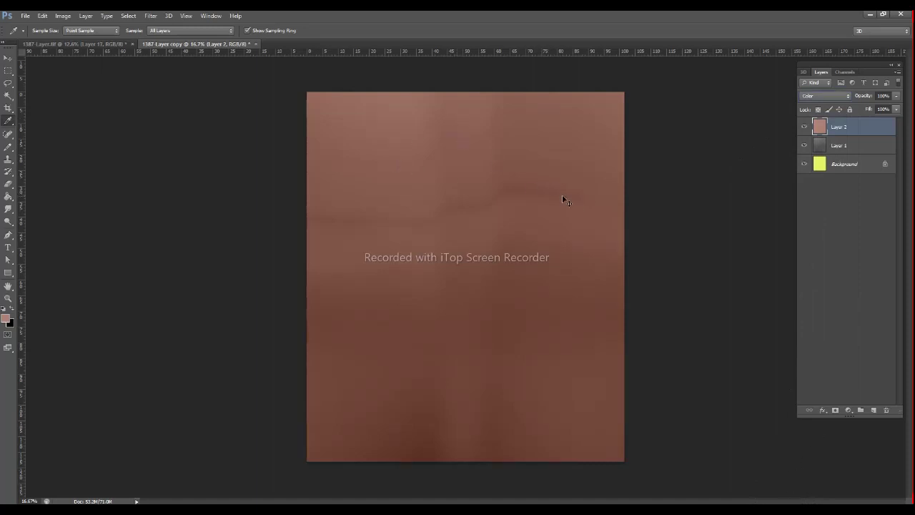
key(ctrl+v)
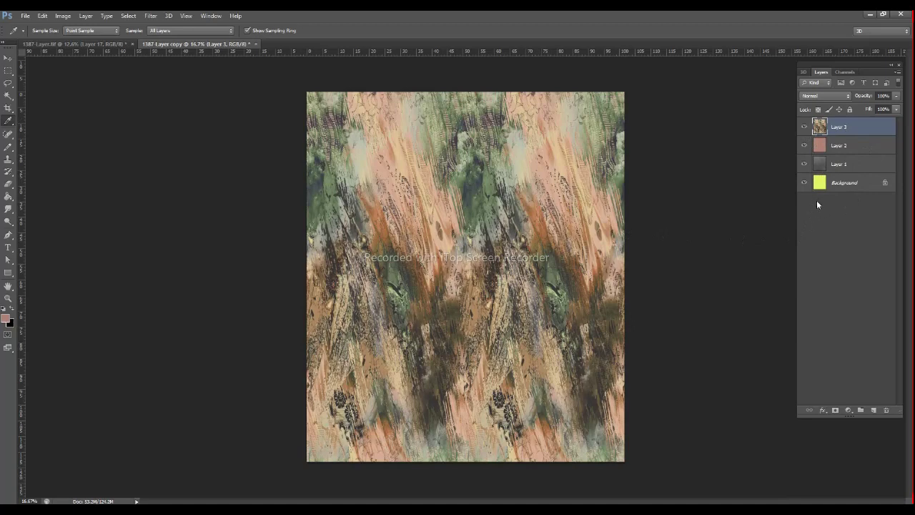
click(822, 95)
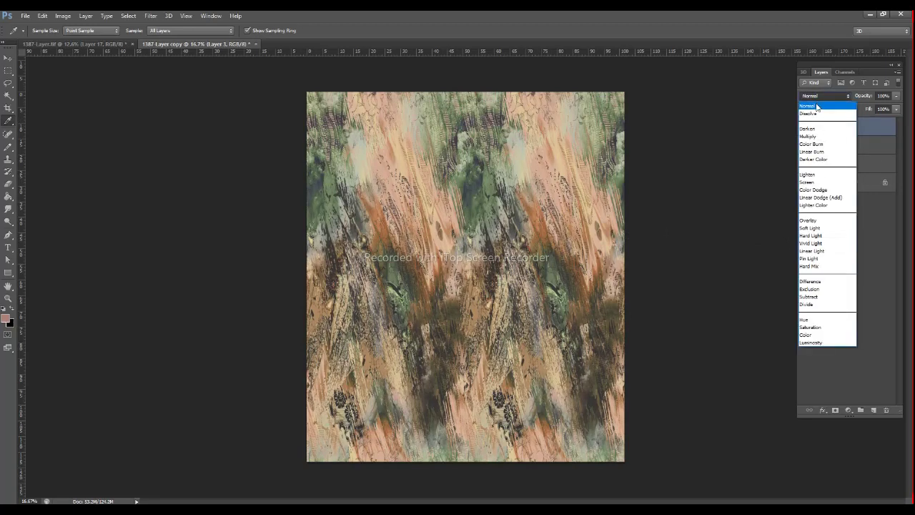
click(833, 227)
key(alt+shift+n)
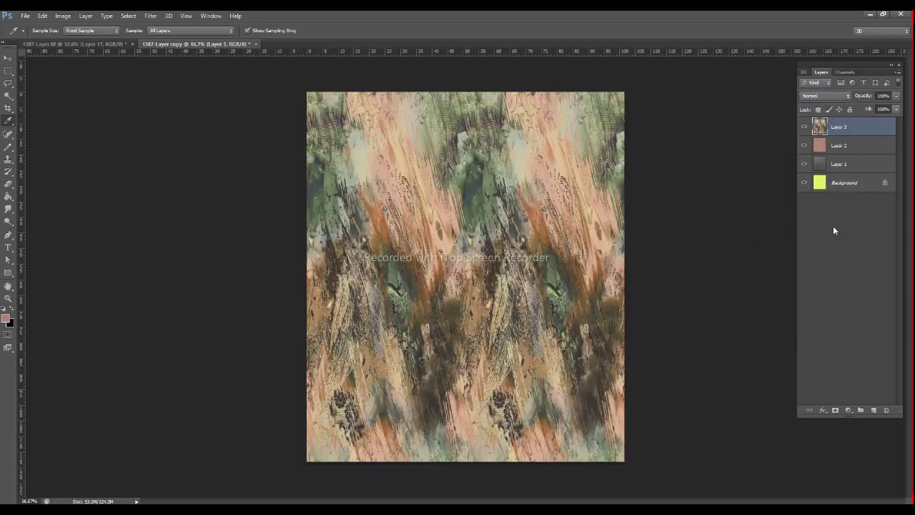
click(807, 98)
click(812, 130)
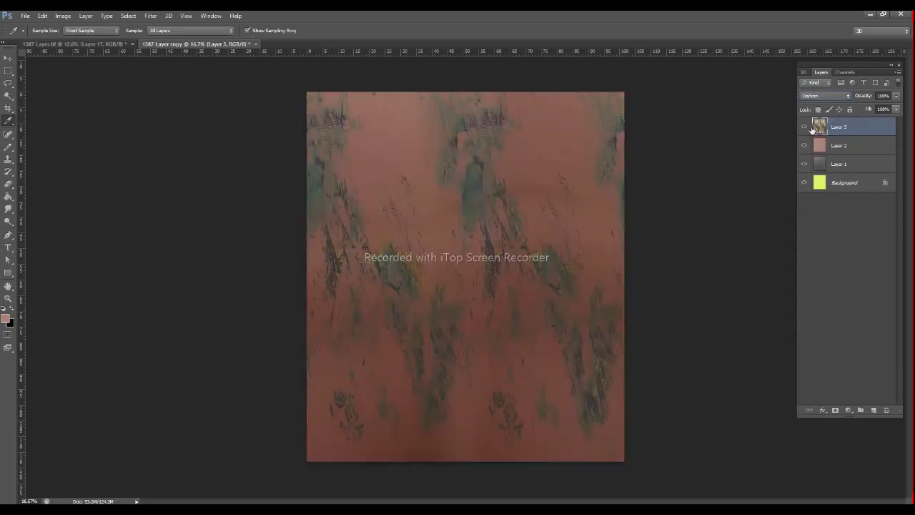
key(shift+plus)
key(shift+plus)
key(shift+plus)
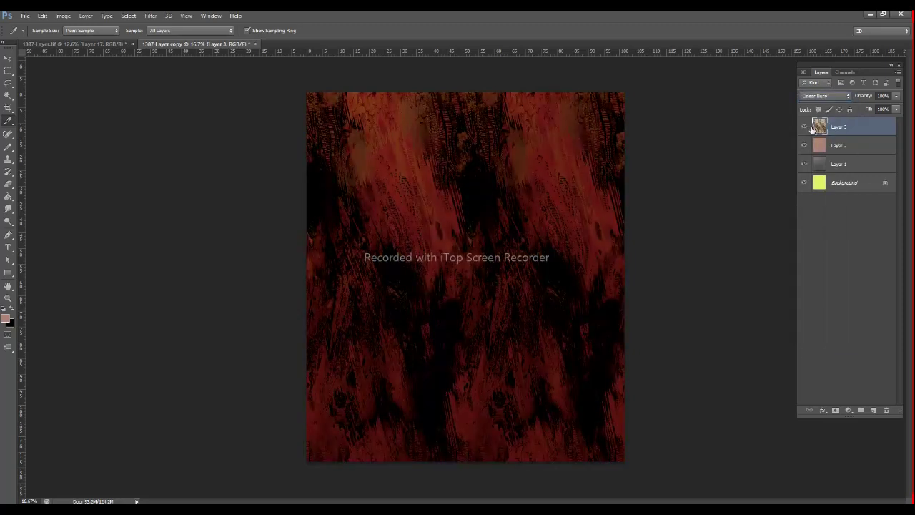
key(shift+plus)
key(shift+plus)
key(shift+plus)
key(shift+plus)
key(shift+plus)
key(shift+plus)
key(shift+plus)
key(shift+plus)
key(shift+plus)
key(shift+plus)
key(shift+plus)
key(shift+plus)
key(shift+plus)
key(shift+plus)
key(shift+plus)
key(shift+plus)
key(shift+plus)
key(shift+plus)
key(shift+plus)
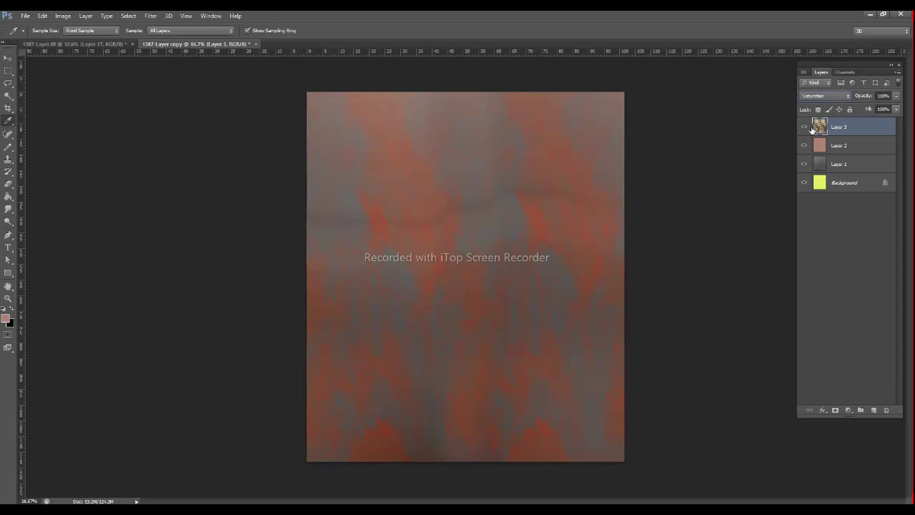
key(shift+plus)
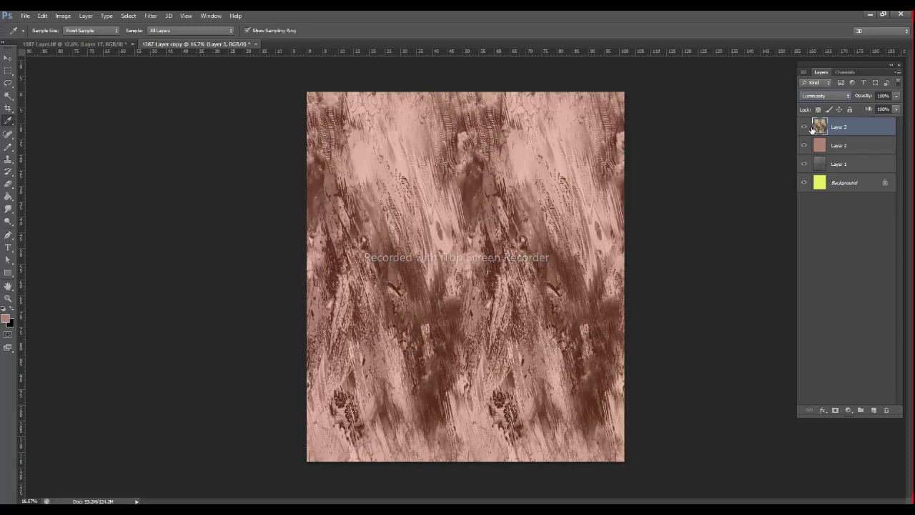
click(811, 100)
click(810, 106)
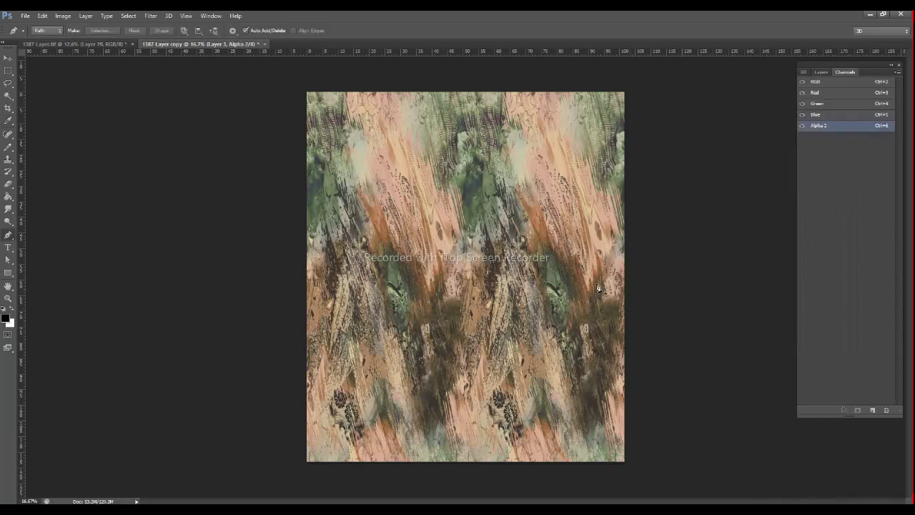
Step: Lasso the area below a jagged wave line, feather it 10 px, and add a new alpha channel
key(l)
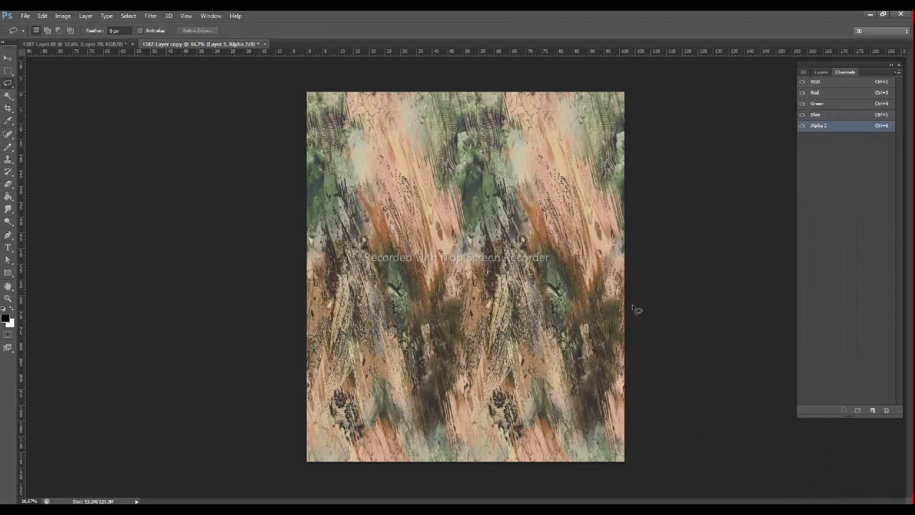
mouse_move(604, 291)
mouse_down()
mouse_move(523, 249)
mouse_move(438, 441)
mouse_move(415, 335)
mouse_move(356, 245)
mouse_move(302, 366)
mouse_move(320, 495)
mouse_move(627, 492)
mouse_move(666, 366)
mouse_move(634, 253)
mouse_move(615, 287)
mouse_up()
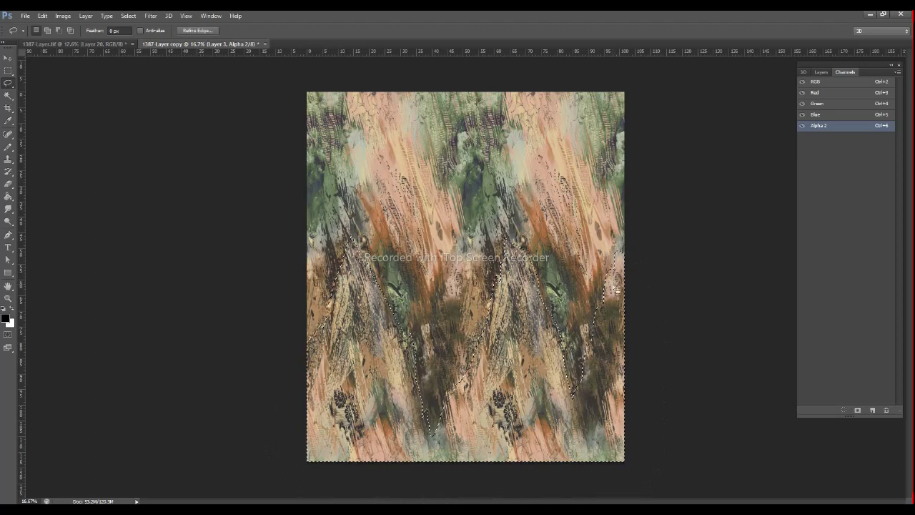
right_click(614, 286)
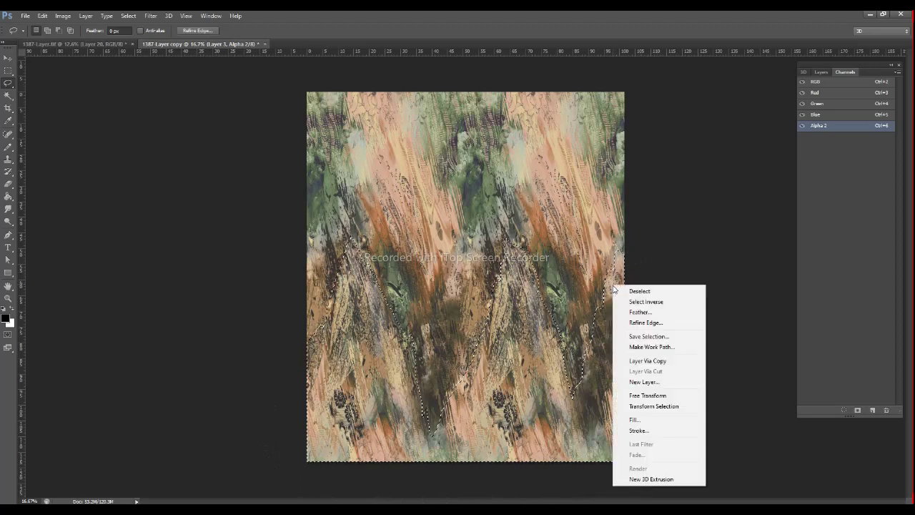
click(641, 312)
text(10)
key(Return)
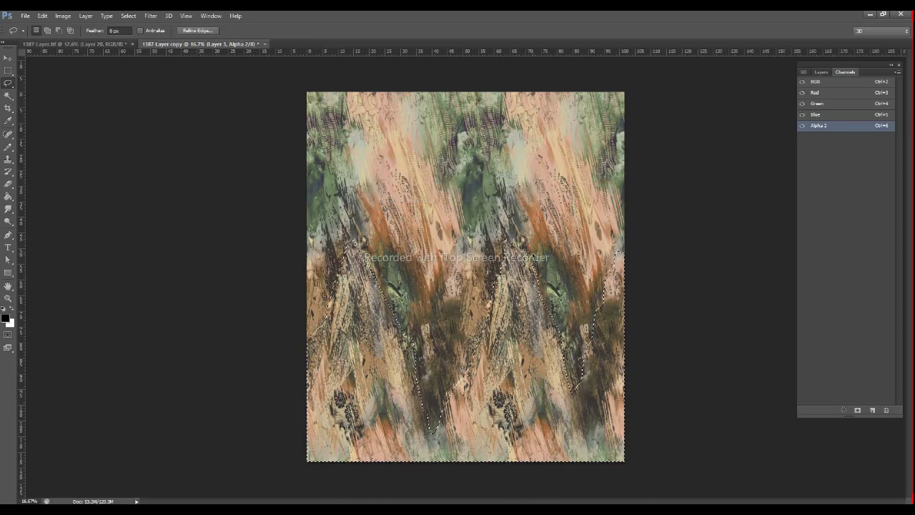
click(872, 410)
Step: Feather the selection 10 px and fill it black in the new alpha channel, then deselect
key(alt+BackSpace)
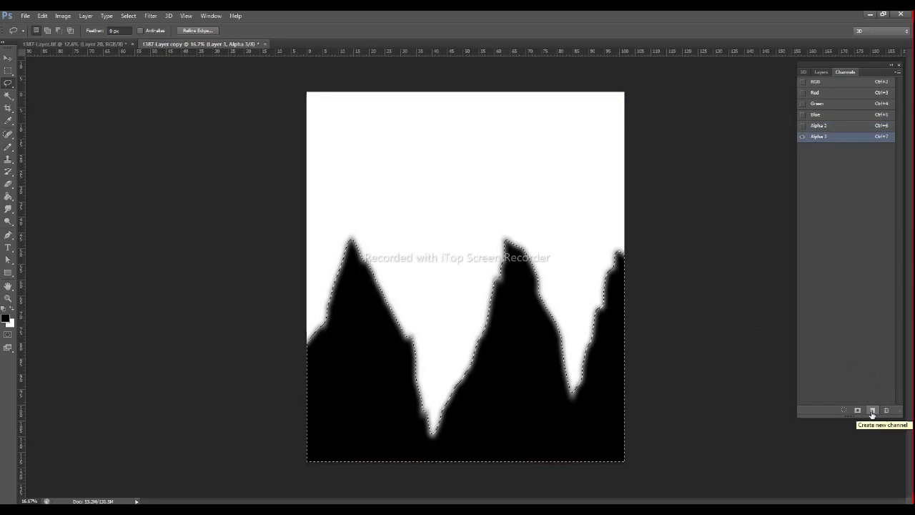
key(ctrl+z)
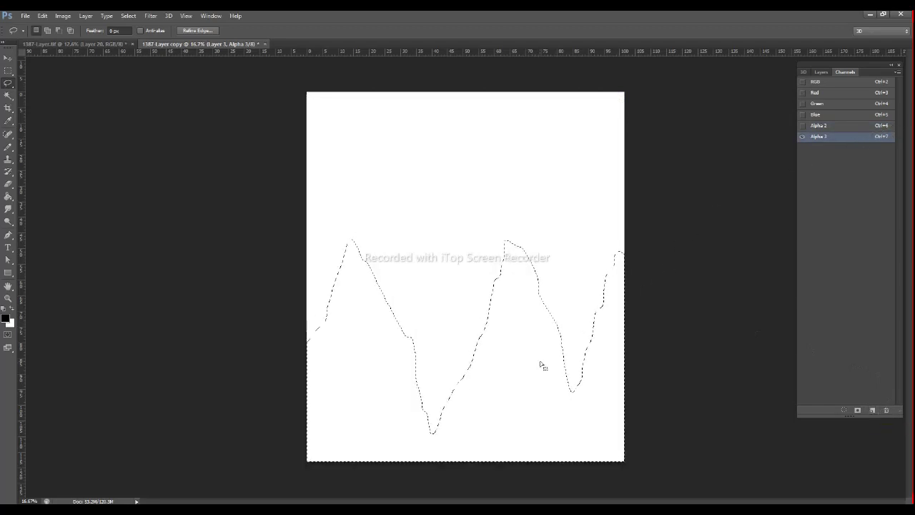
right_click(541, 365)
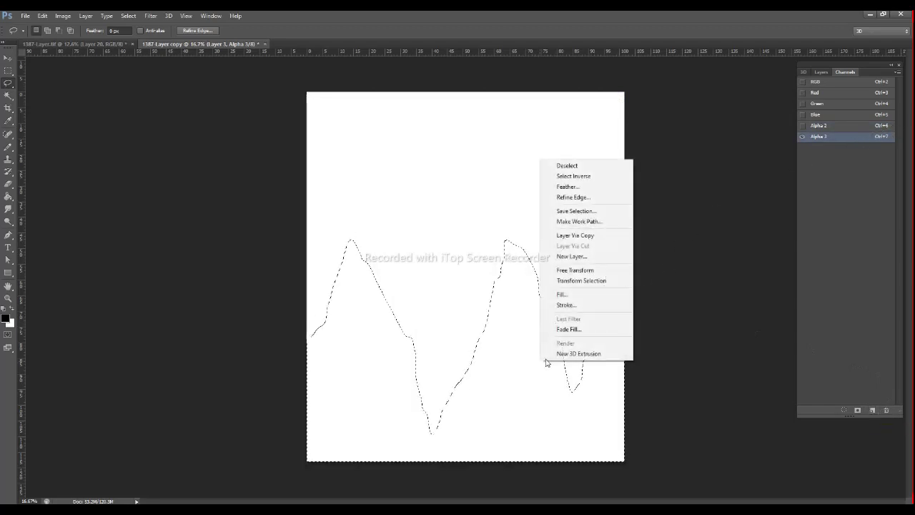
click(576, 187)
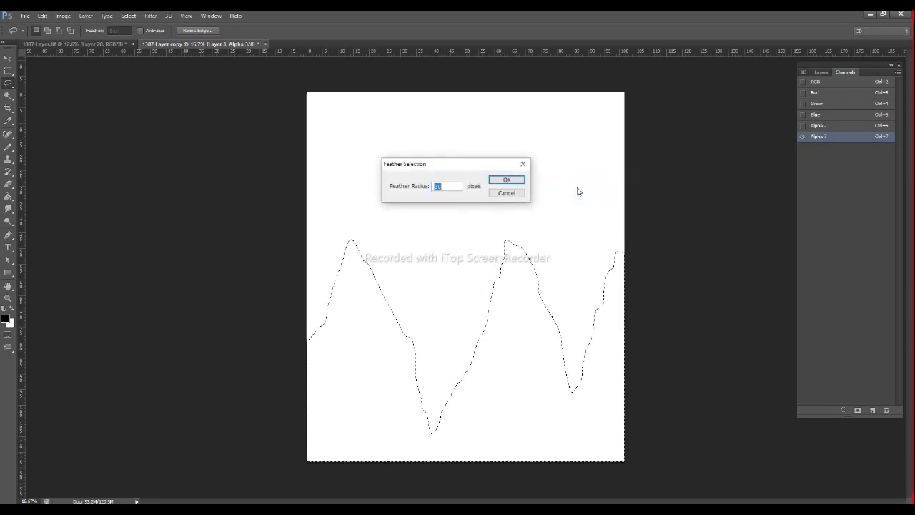
text(10)
key(Return)
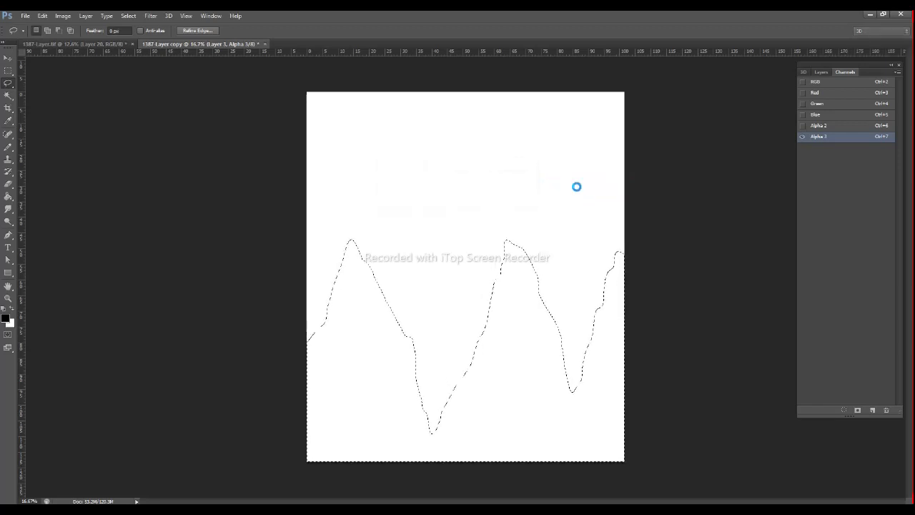
key(alt+BackSpace)
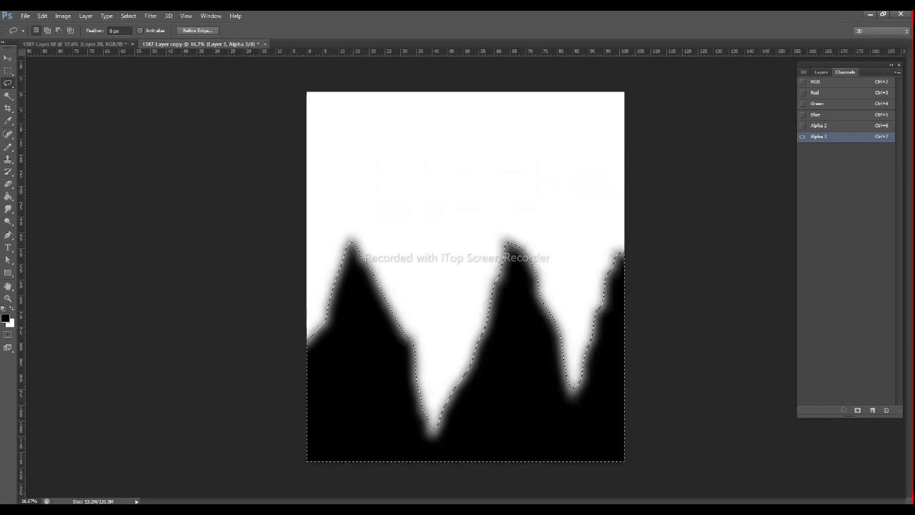
key(ctrl+alt+z)
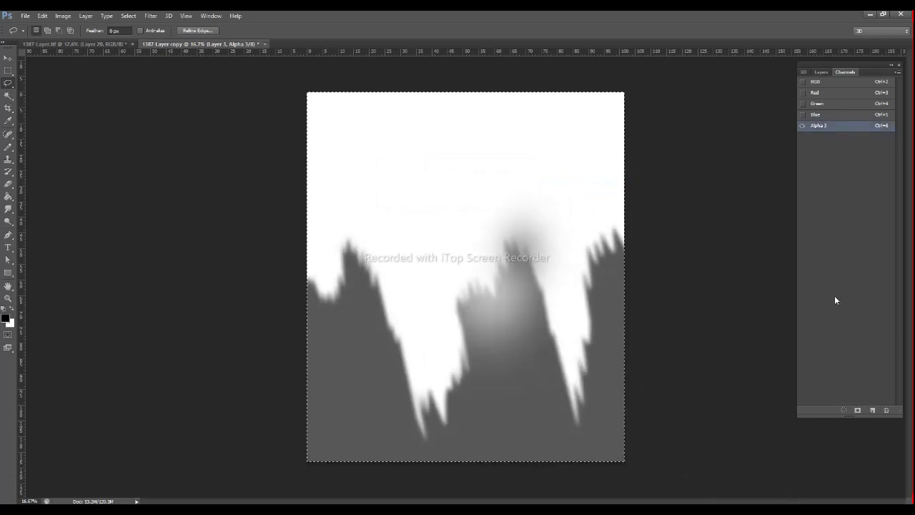
key(ctrl+d)
Step: Load the Alpha 3 mask as a selection and return to the RGB image
ctrl+click(833, 127)
click(821, 83)
click(820, 72)
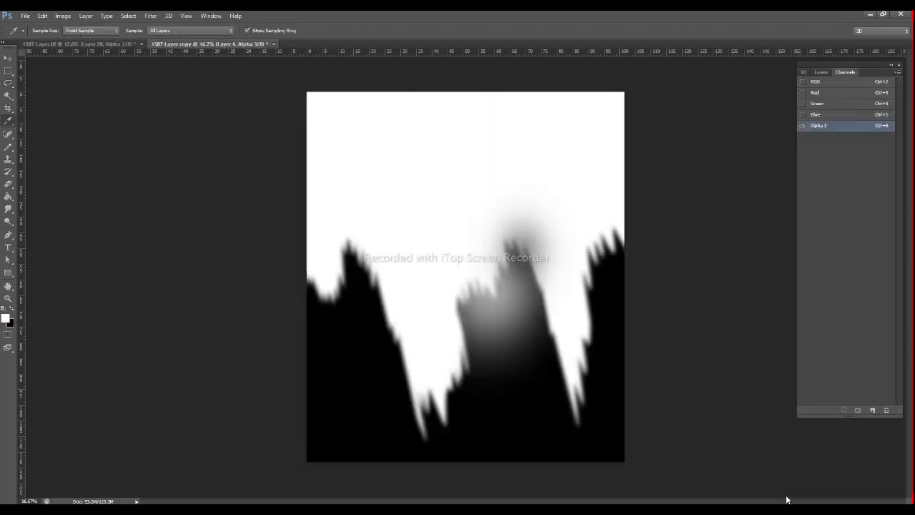
ctrl+click(821, 129)
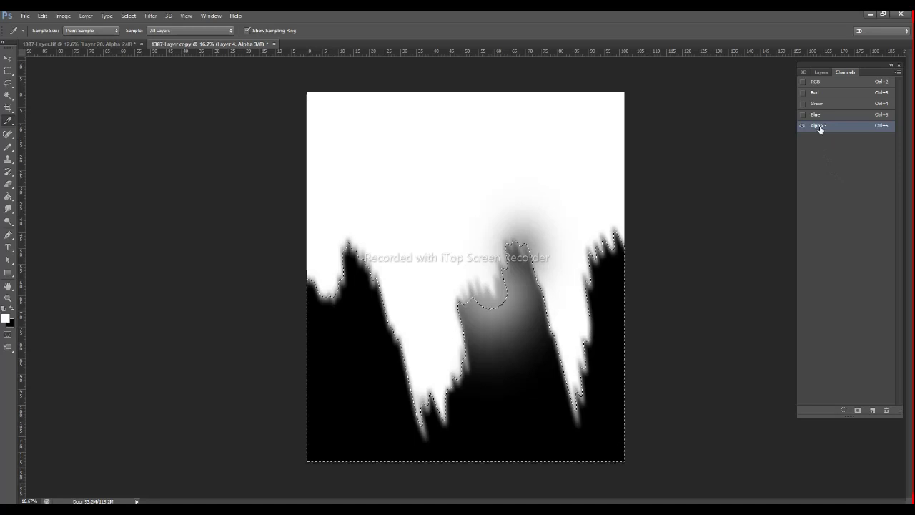
click(822, 83)
Step: Fill the selection reddish-brown, then copy that area of the colourful texture to Layer 5 above it
click(820, 71)
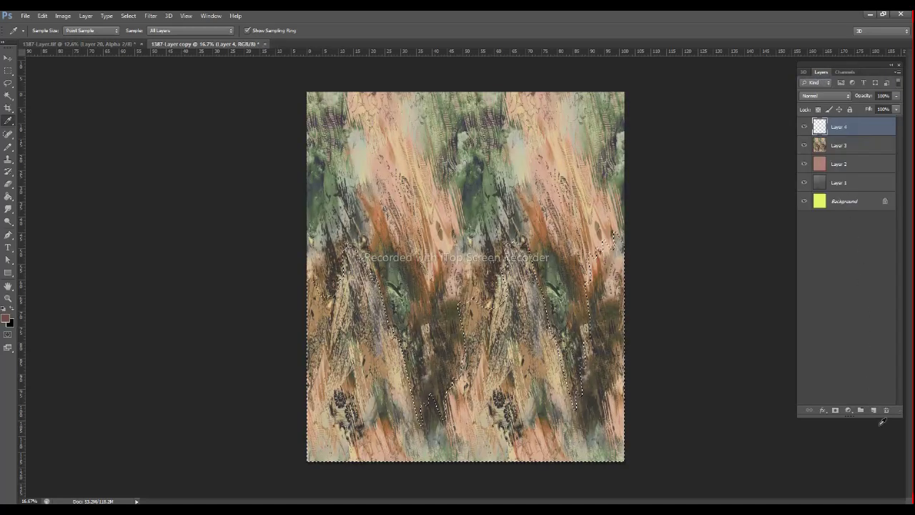
key(alt+BackSpace)
key(ctrl+d)
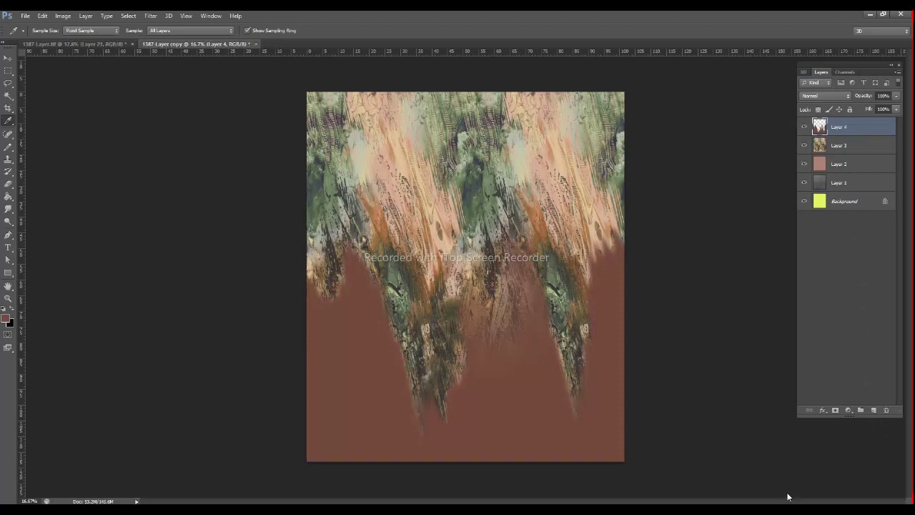
ctrl+click(822, 129)
click(833, 146)
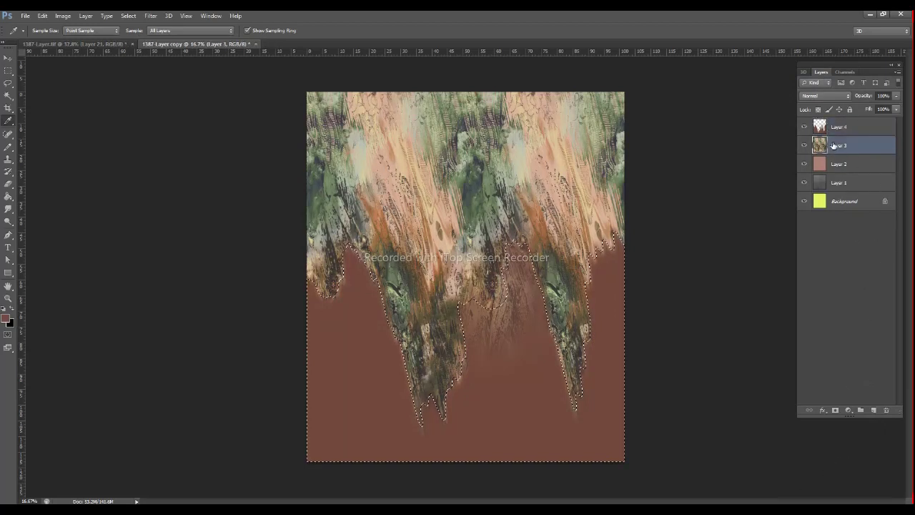
key(ctrl+j)
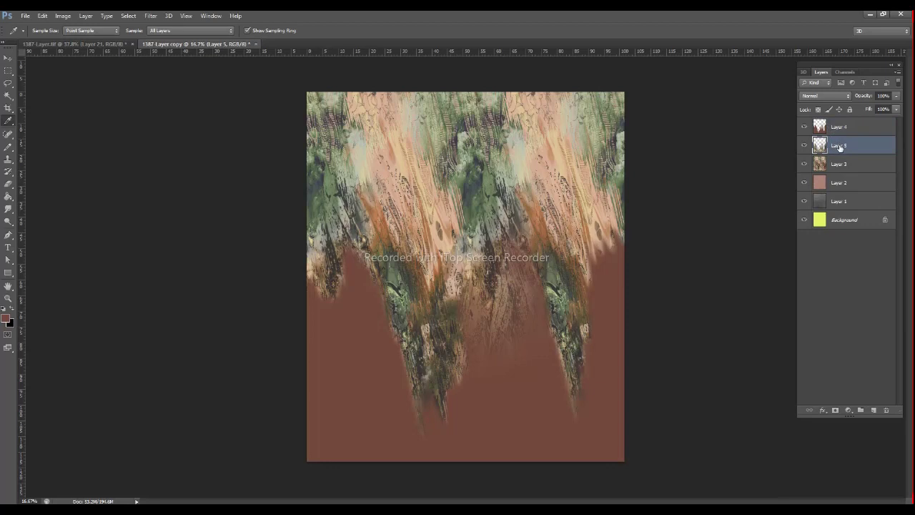
drag(837, 127, 838, 128)
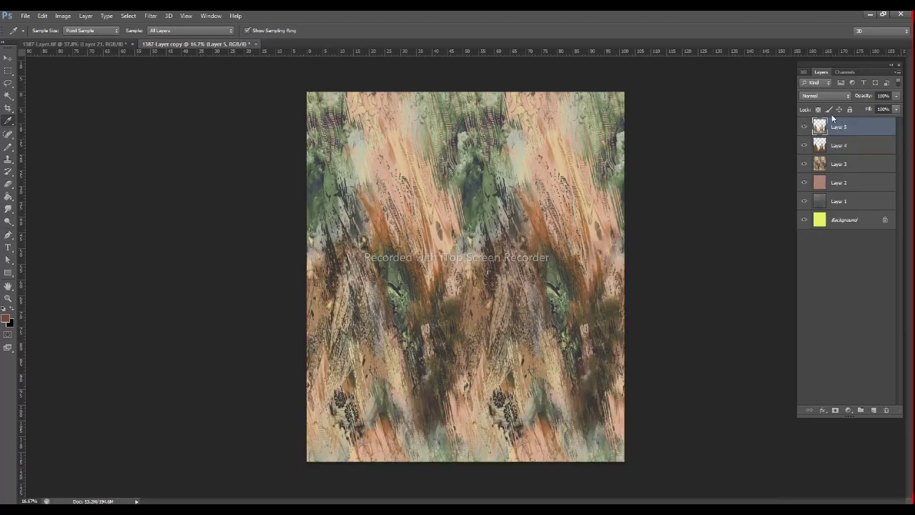
Step: Try Color and Luminosity blends at 45% opacity on Layer 5, then revert to Normal at 100%
click(823, 96)
click(817, 337)
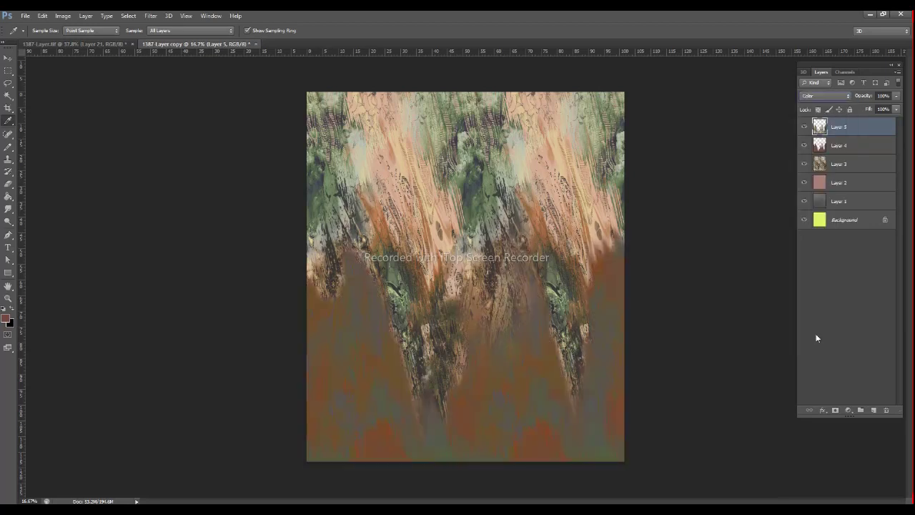
key(Down)
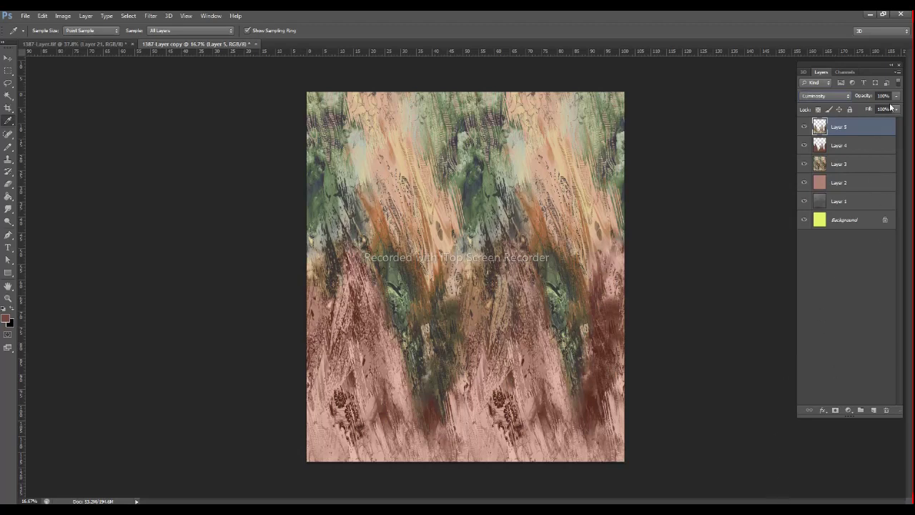
click(896, 97)
click(875, 107)
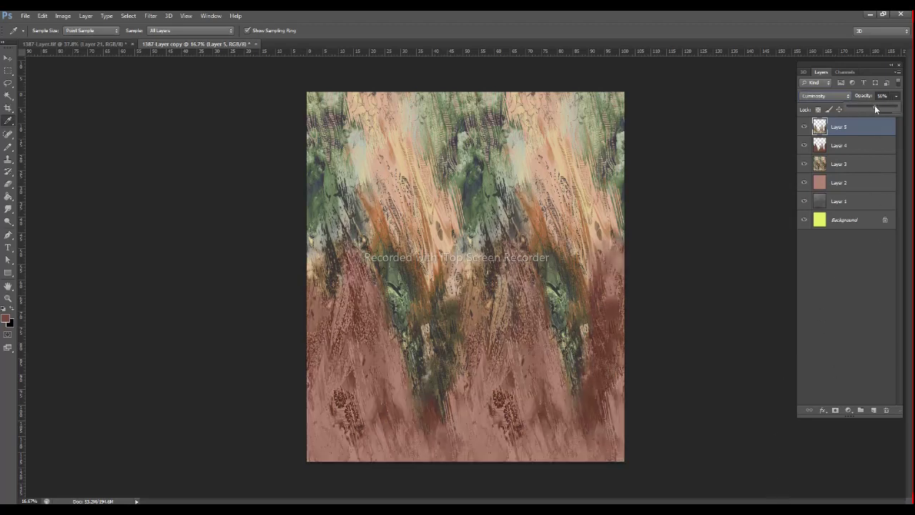
drag(869, 108, 867, 109)
click(852, 82)
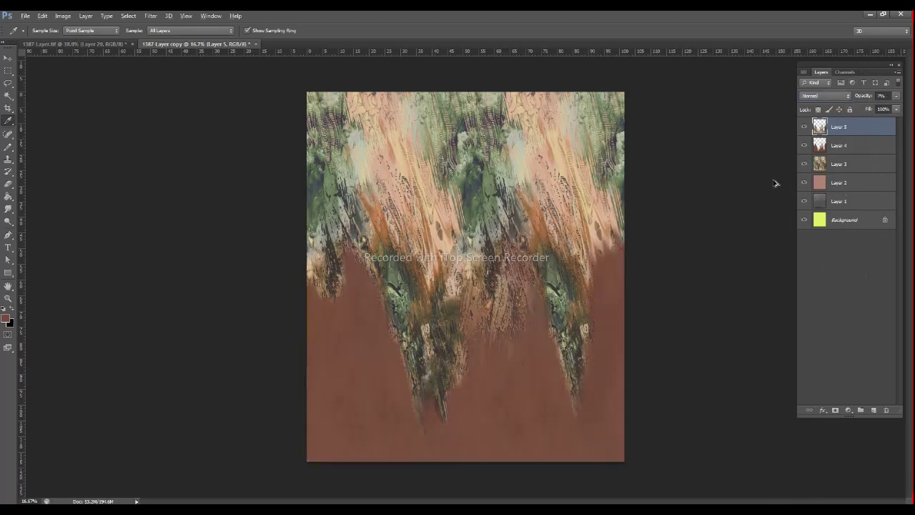
key(ctrl+z)
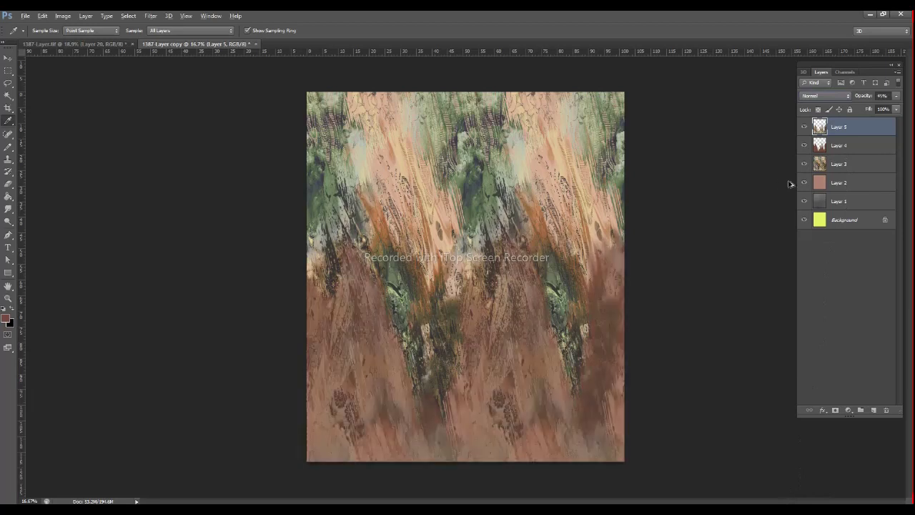
key(0)
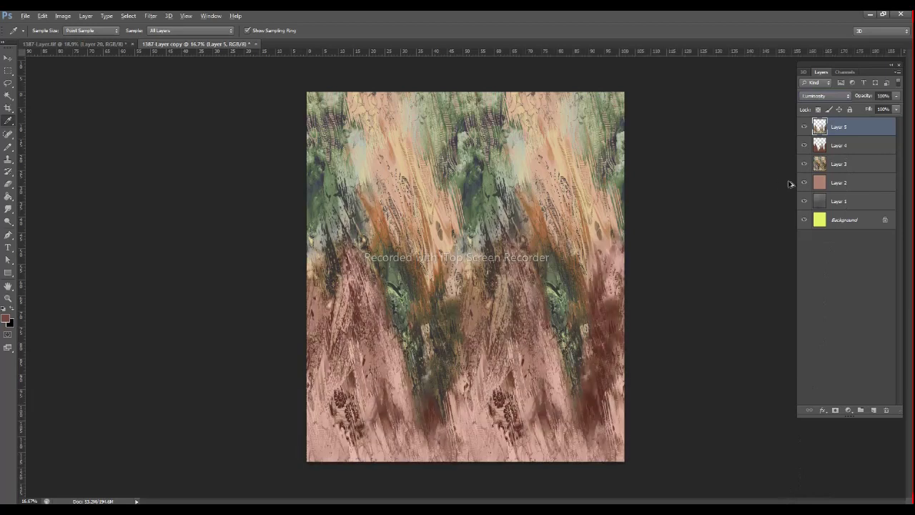
key(shift+alt+c)
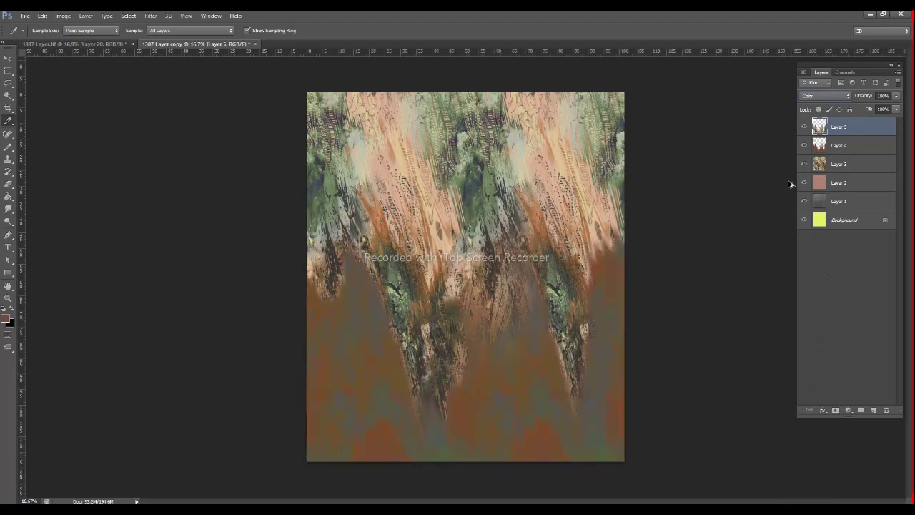
key(shift+alt+n)
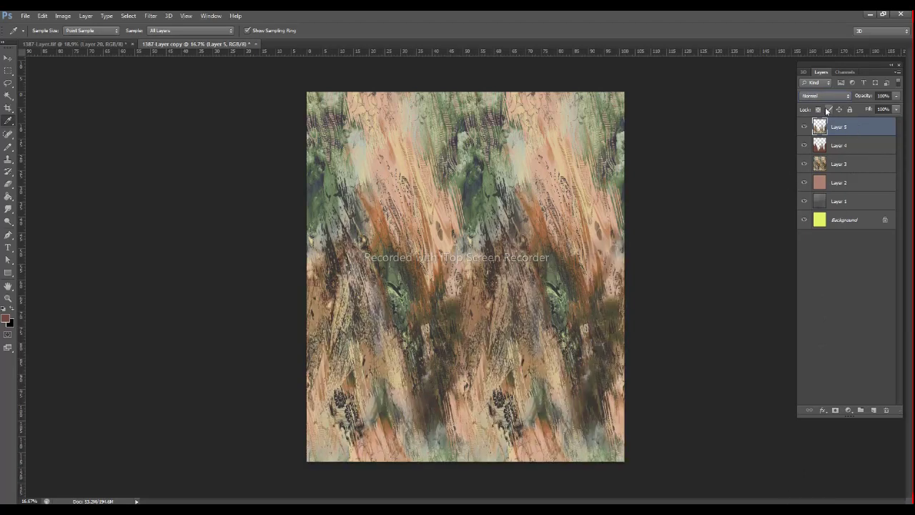
Step: Colorize Layer 5 pinkish-brown with Hue 10 and Saturation 25
ctrl+click(820, 127)
key(ctrl+d)
key(ctrl+u)
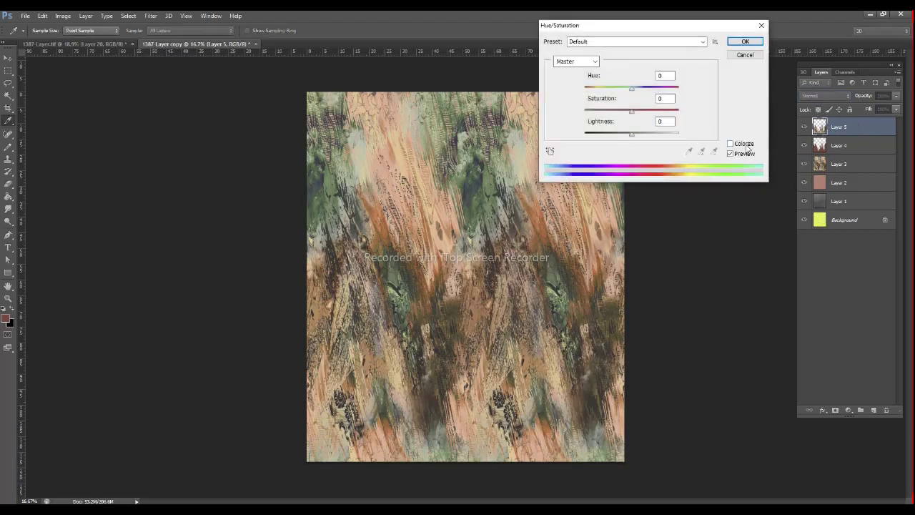
click(743, 144)
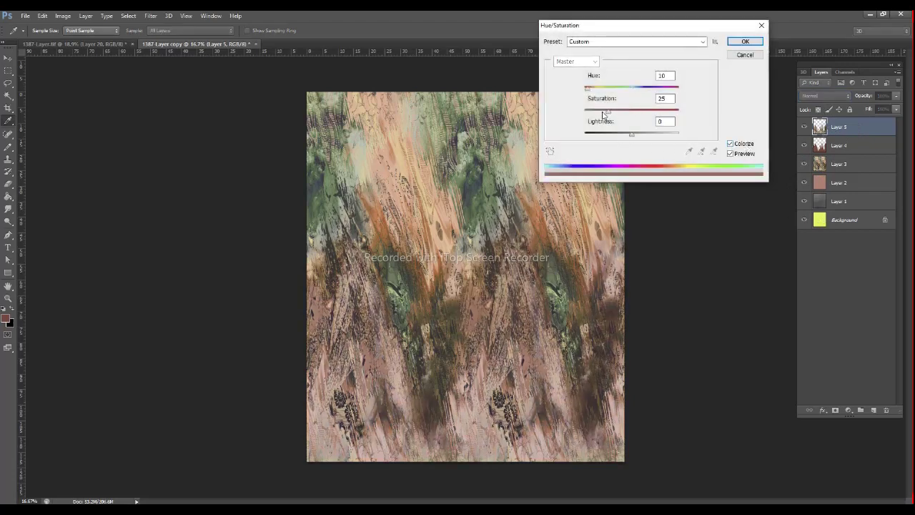
key(Return)
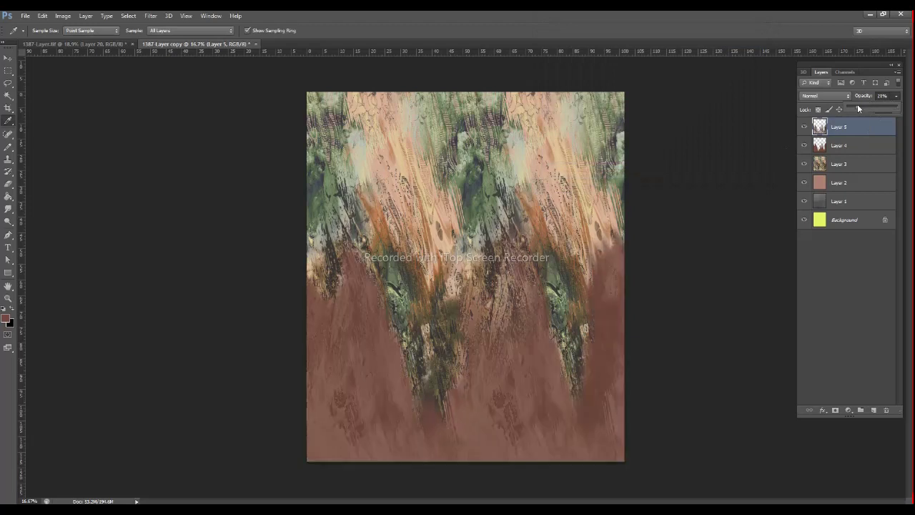
Step: Lower Layer 5 to about 12% opacity and 79% fill
drag(858, 108, 853, 107)
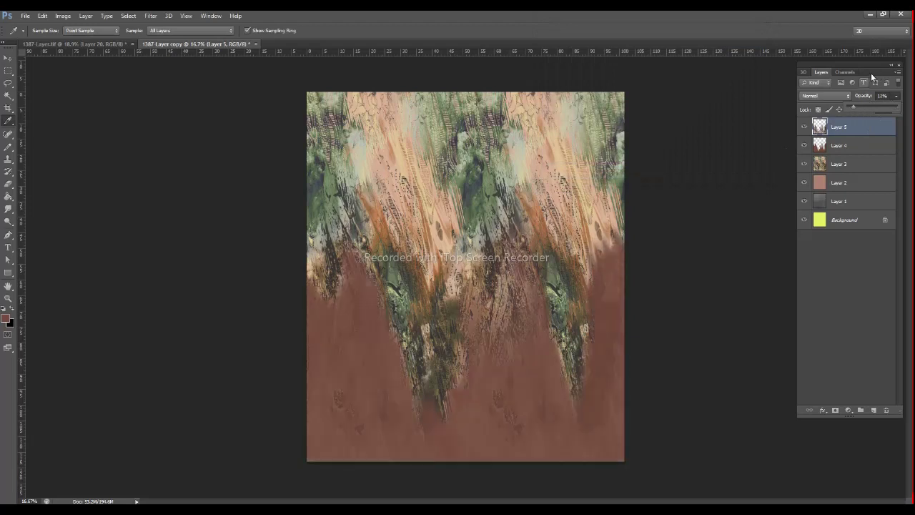
click(897, 108)
click(896, 97)
click(895, 110)
drag(885, 122, 890, 123)
click(868, 135)
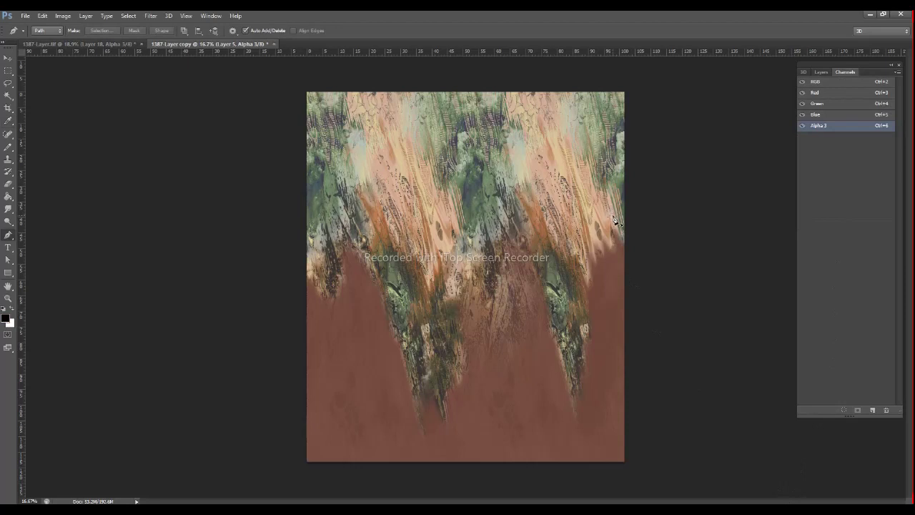
Step: Lasso the upper textured band along its jagged edge, feather it 20 px, and save it as a channel
key(l)
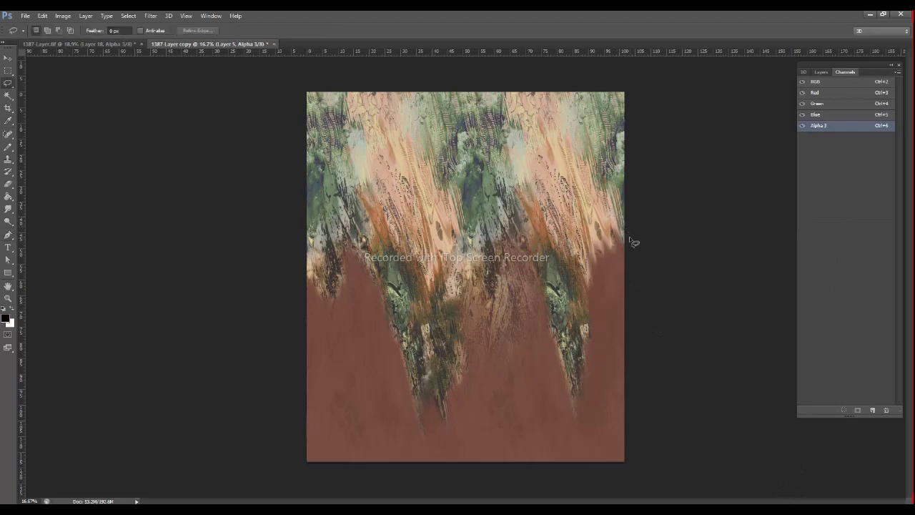
mouse_move(623, 211)
mouse_down()
mouse_move(562, 131)
mouse_move(495, 249)
mouse_move(427, 155)
mouse_move(364, 182)
mouse_move(292, 77)
mouse_up()
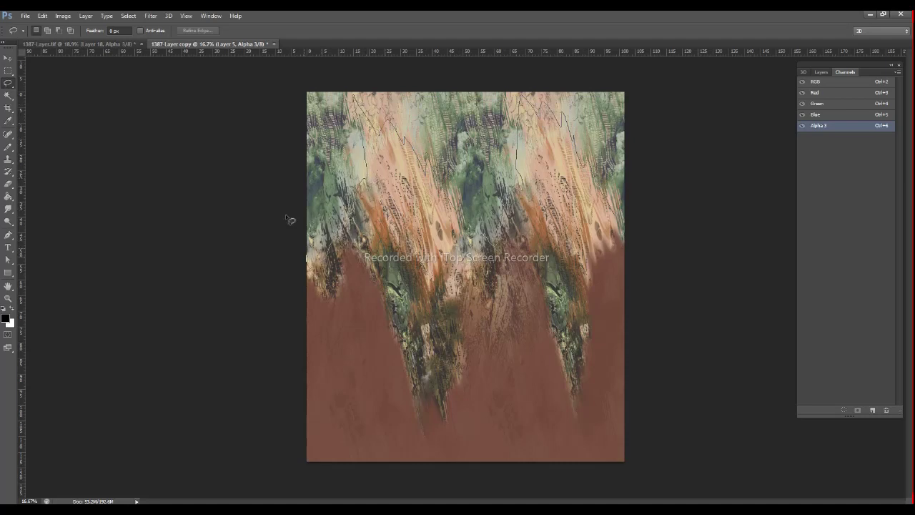
drag(292, 77, 642, 239)
right_click(585, 157)
click(613, 183)
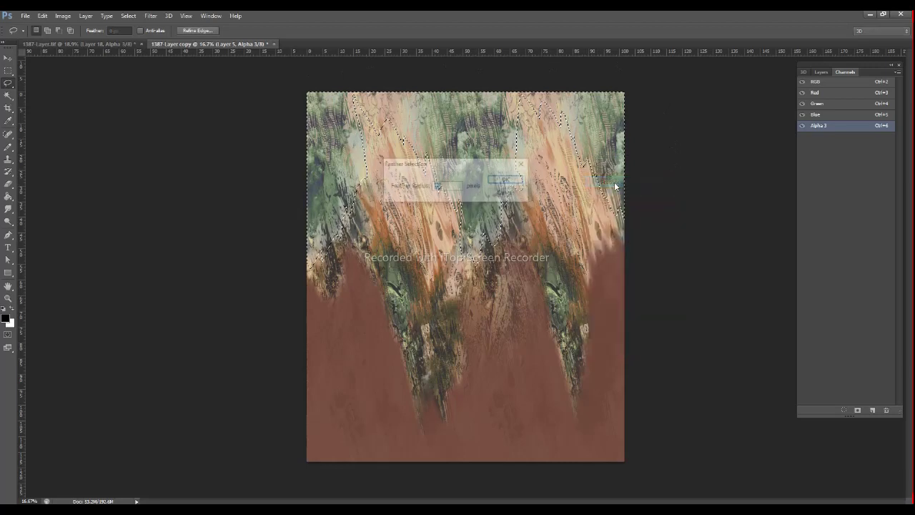
text(20)
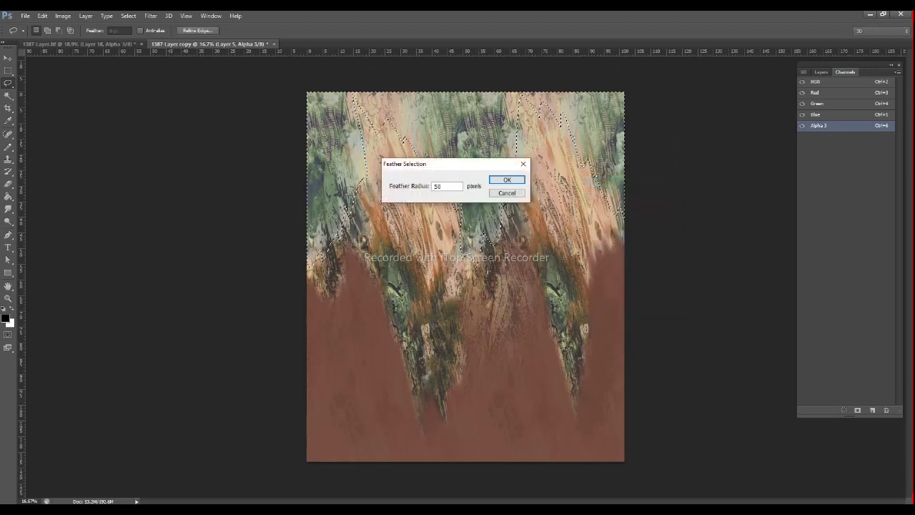
key(Return)
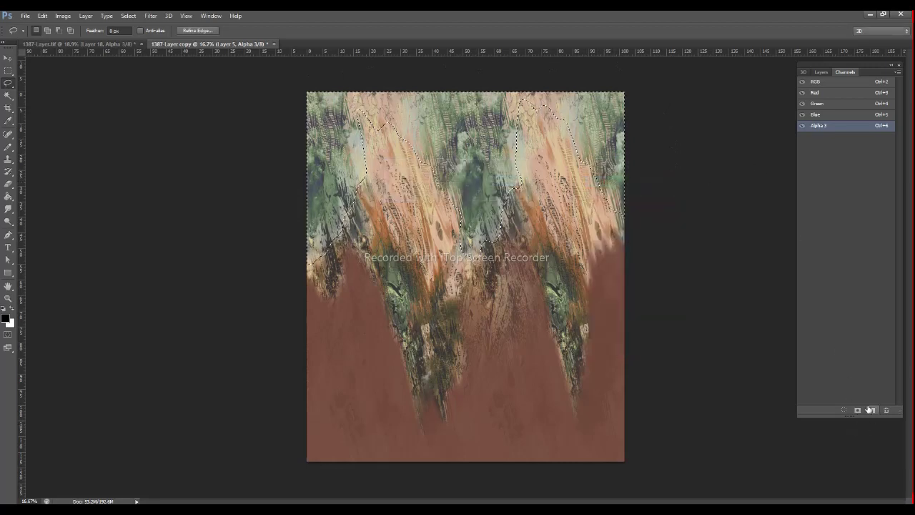
click(873, 411)
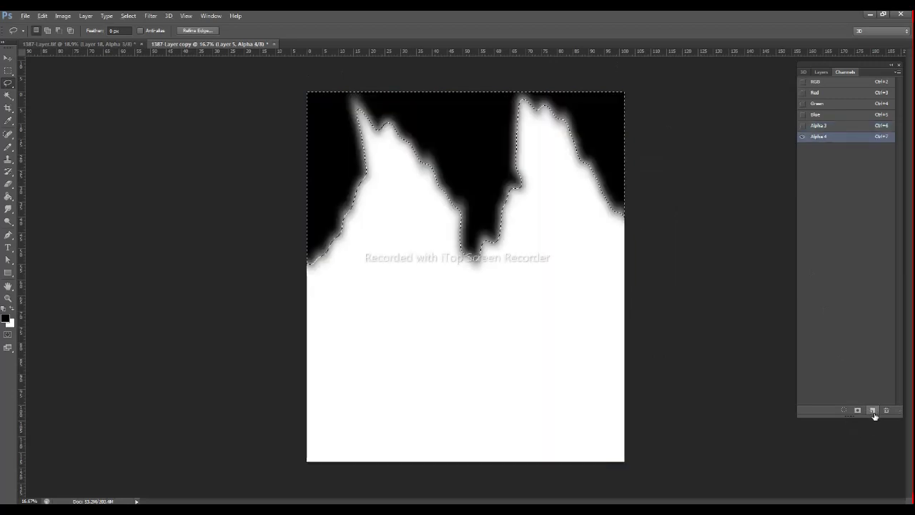
Step: Streak the Alpha 4 mask edges with the last filter, deselect, and load Alpha 3 as a selection
key(ctrl+f)
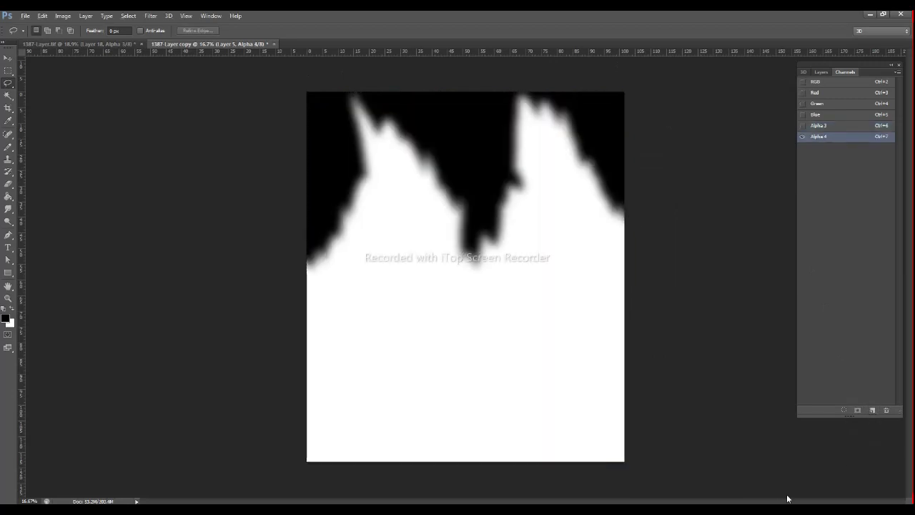
key(ctrl+d)
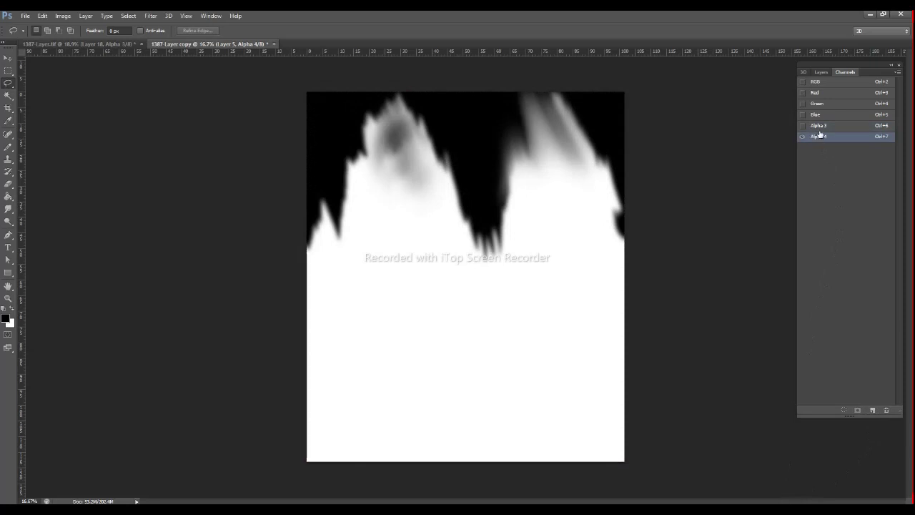
key(ctrl+6)
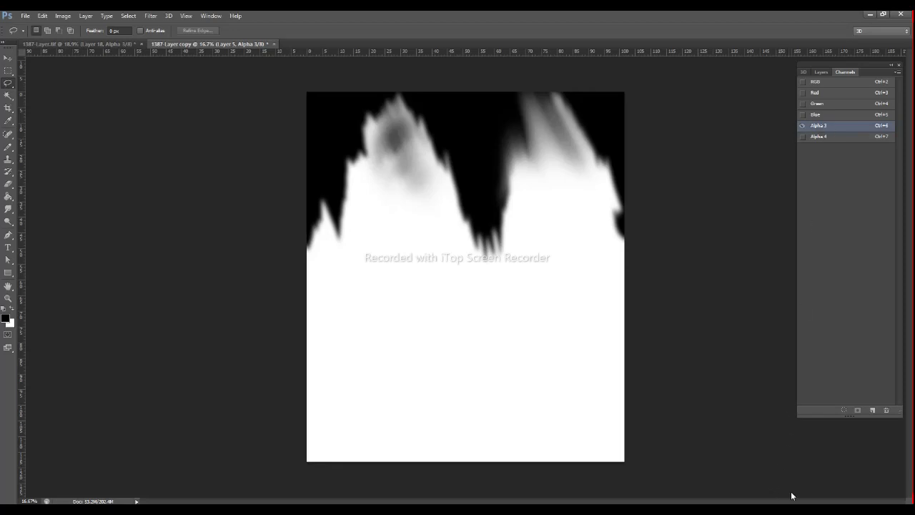
ctrl+click(831, 128)
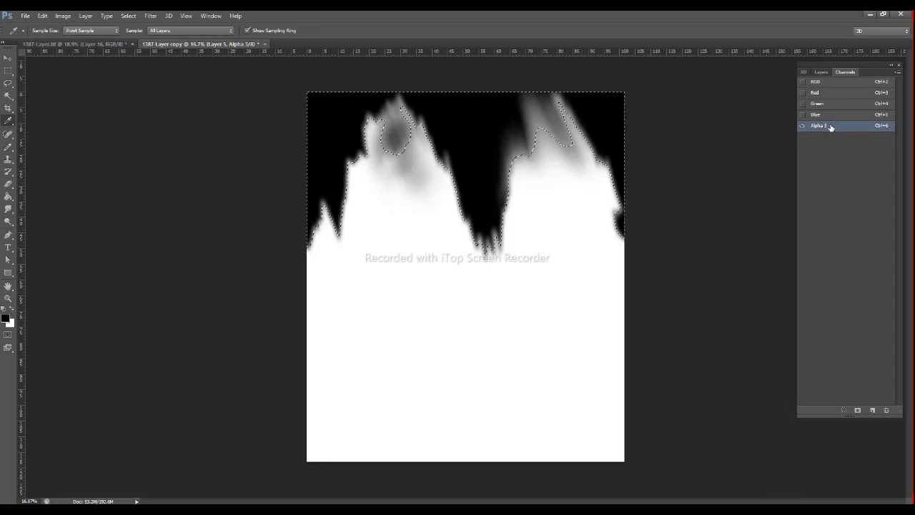
Step: Fill the Alpha 3 region with orange on new Layer 6, testing Overlay before reverting to Normal
click(826, 81)
click(821, 72)
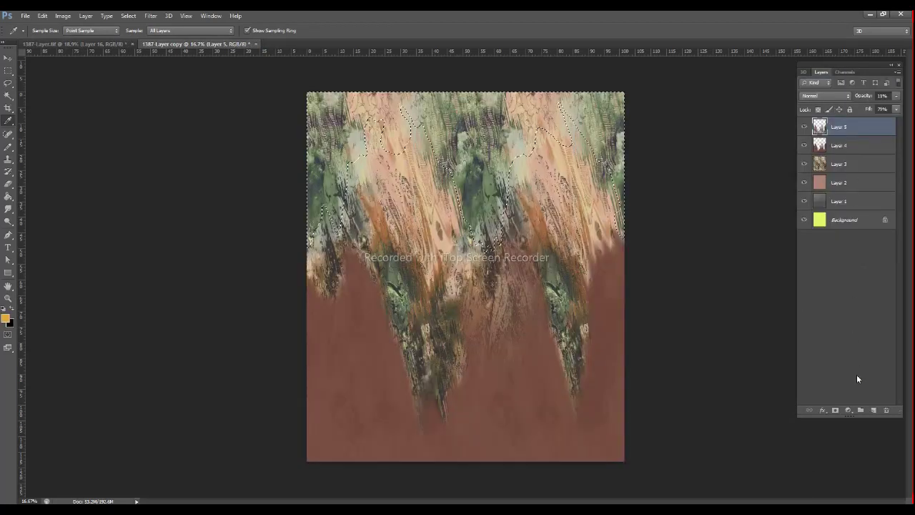
click(873, 410)
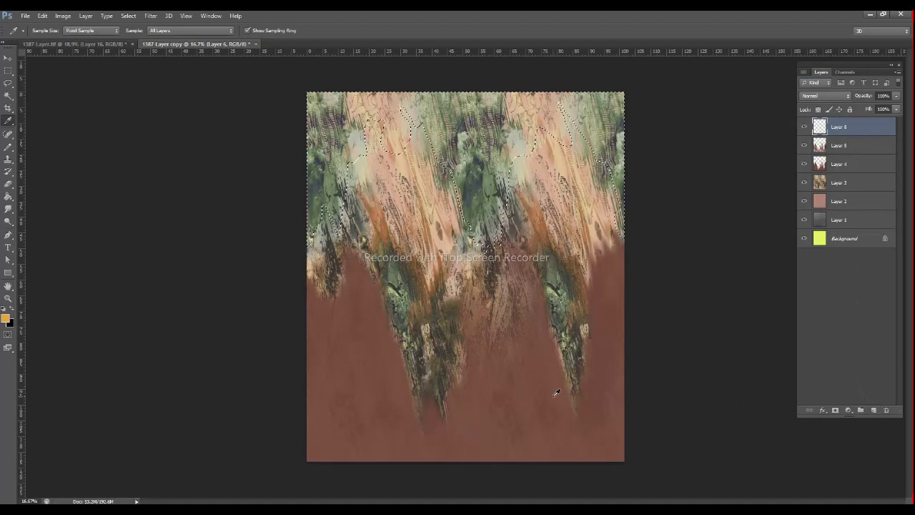
key(alt+BackSpace)
key(ctrl+d)
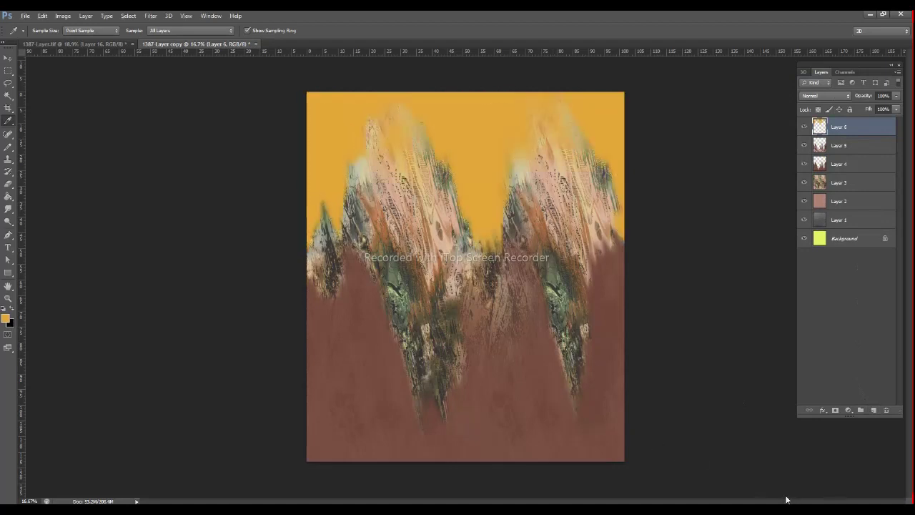
click(822, 95)
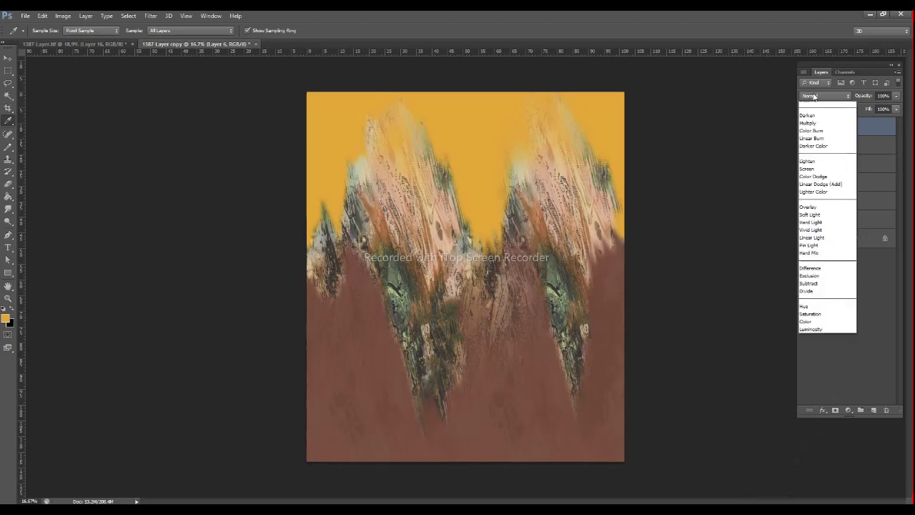
click(818, 220)
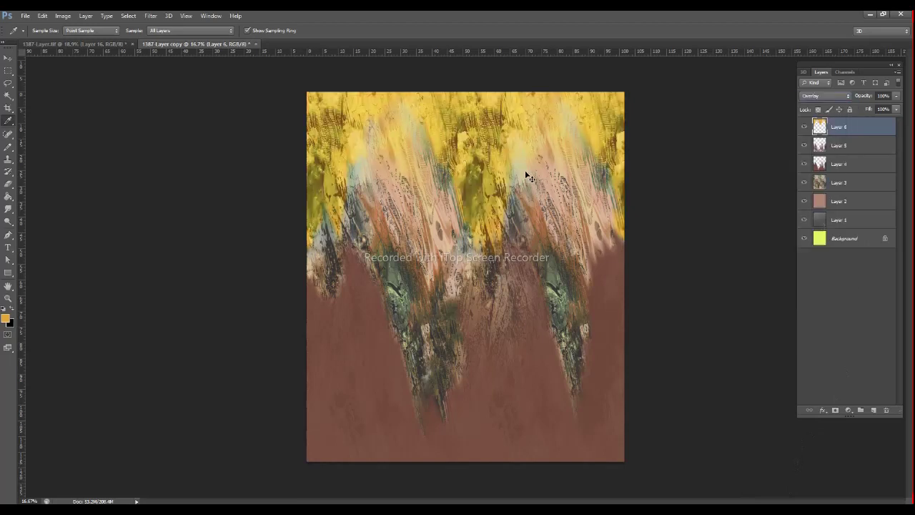
key(ctrl+z)
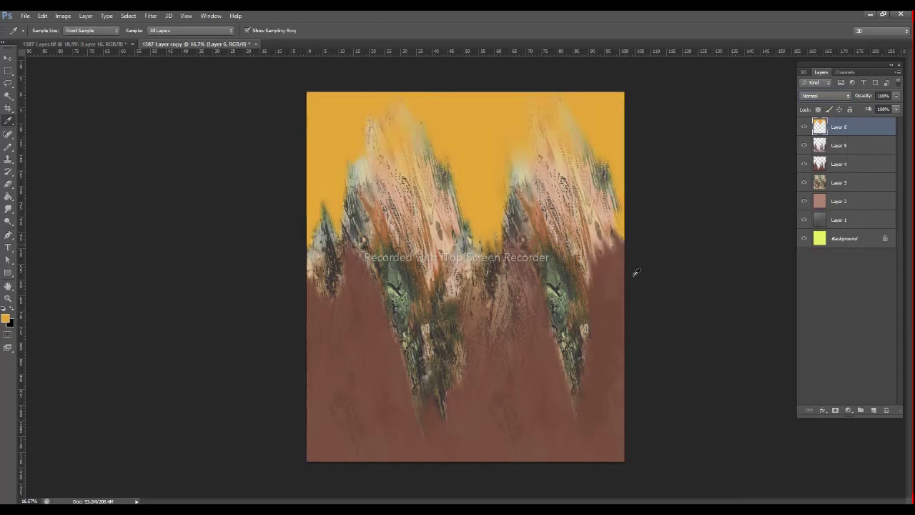
Step: Paste the streak image as Layer 7 and try Darken, Multiply, Color Burn and Lighten blends
click(187, 47)
key(ctrl+v)
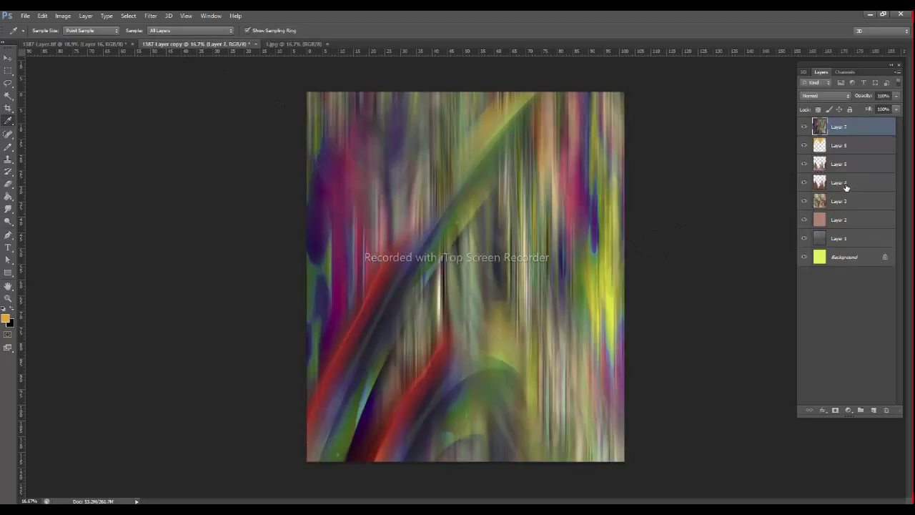
click(821, 96)
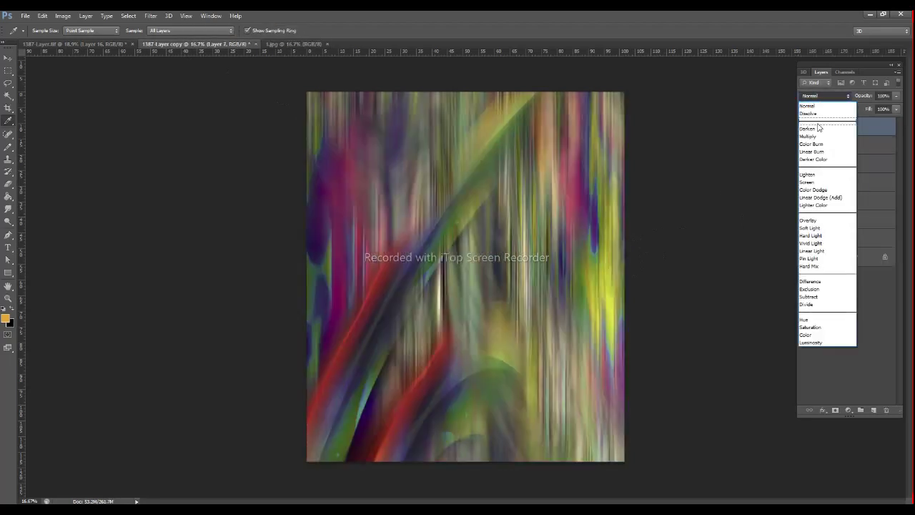
click(819, 127)
key(shift+plus)
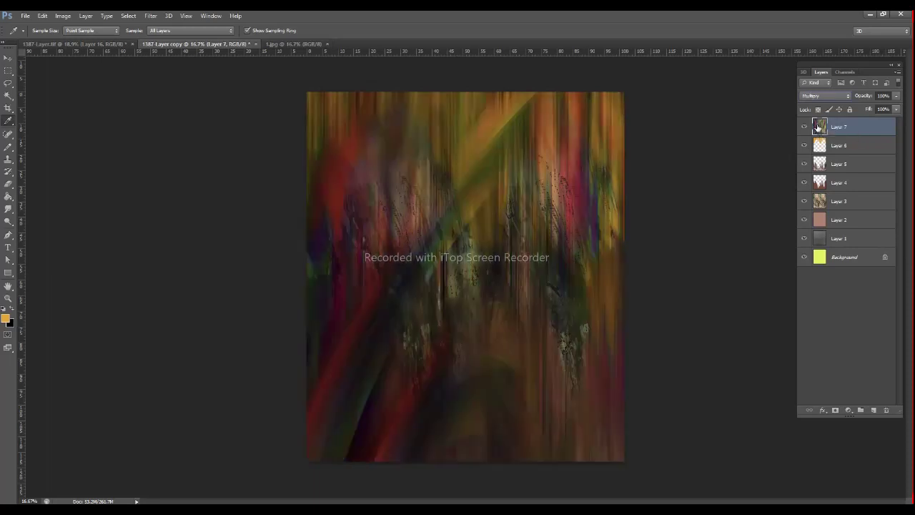
key(shift+plus)
key(shift+plus)
key(shift+plus)
key(shift+plus)
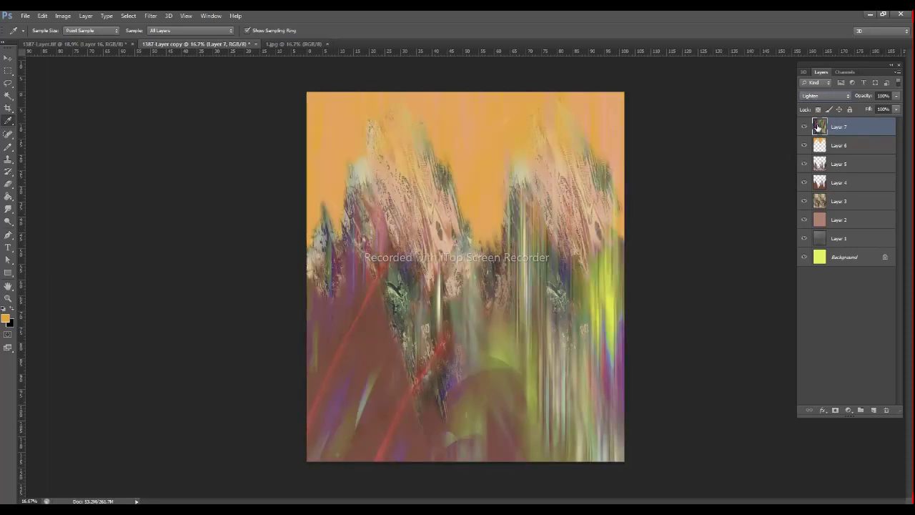
key(shift+plus)
key(shift+plus)
key(shift+plus)
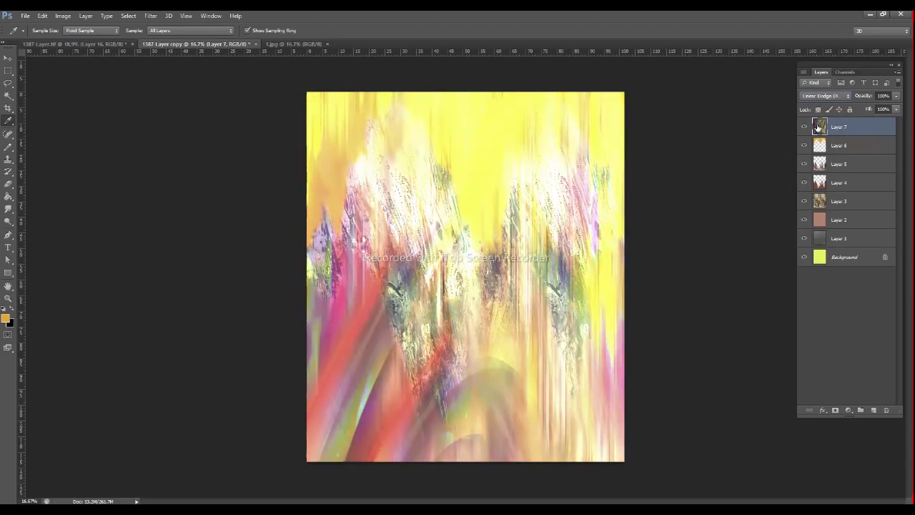
key(shift+plus)
key(shift+plus)
key(shift+plus)
Step: Settle Layer 7 on Soft Light blending, then add an empty Layer 8 and hide Layer 7
key(shift+plus)
key(shift+plus)
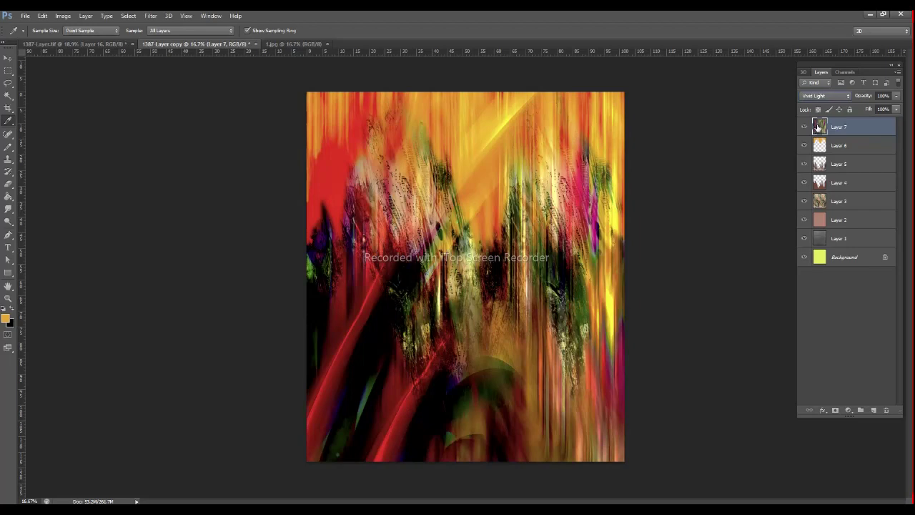
key(shift+plus)
key(shift+plus)
key(shift+plus)
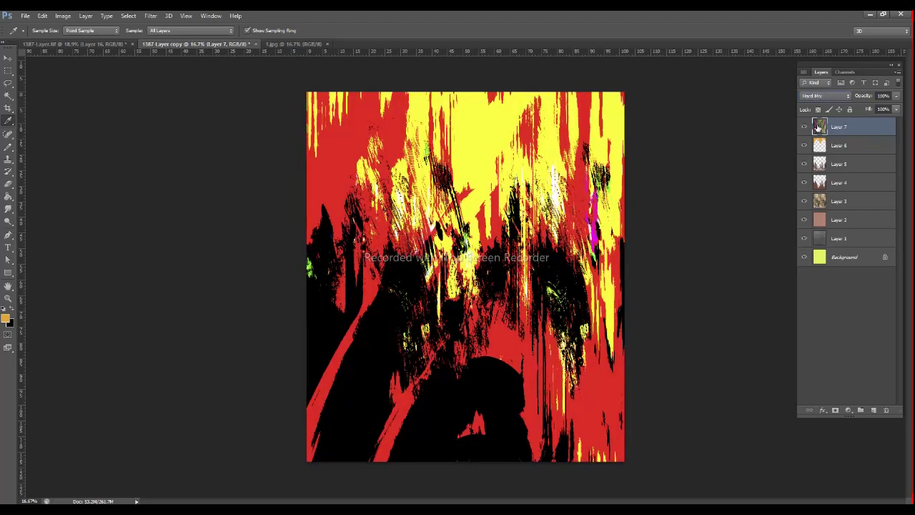
key(shift+plus)
key(shift+plus)
key(shift+plus)
key(shift+plus)
key(shift+plus)
key(shift+plus)
key(shift+plus)
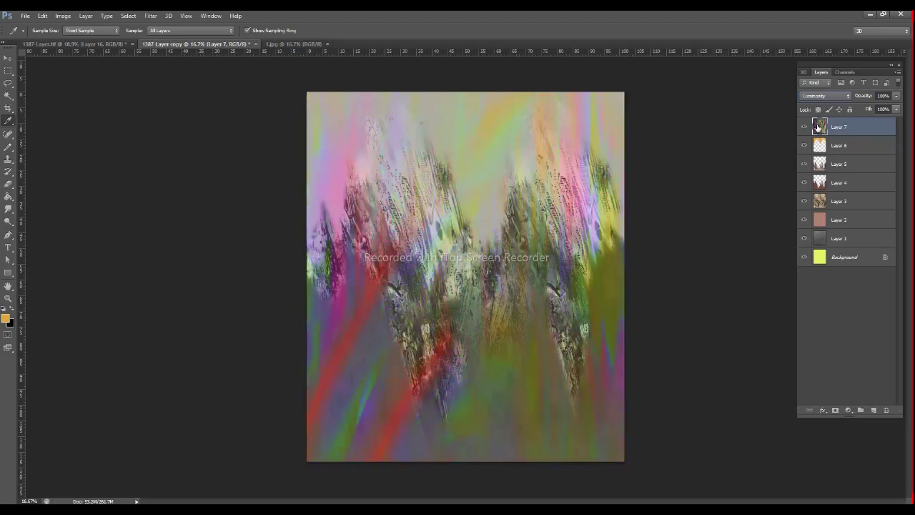
key(shift+plus)
key(shift+minus)
key(shift+minus)
key(shift+minus)
key(shift+minus)
key(shift+minus)
key(shift+minus)
key(shift+minus)
key(shift+minus)
key(shift+minus)
key(shift+minus)
key(shift+minus)
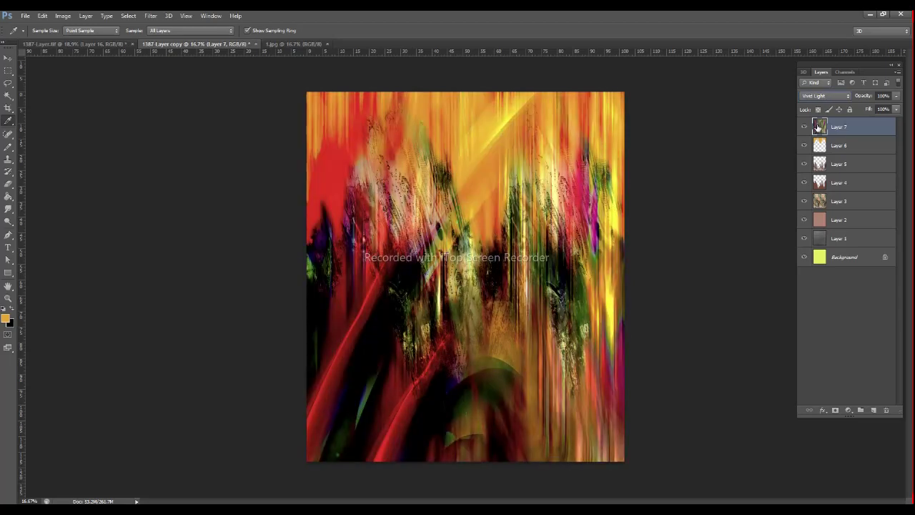
key(shift+minus)
key(shift+minus)
key(shift+minus)
key(shift+plus)
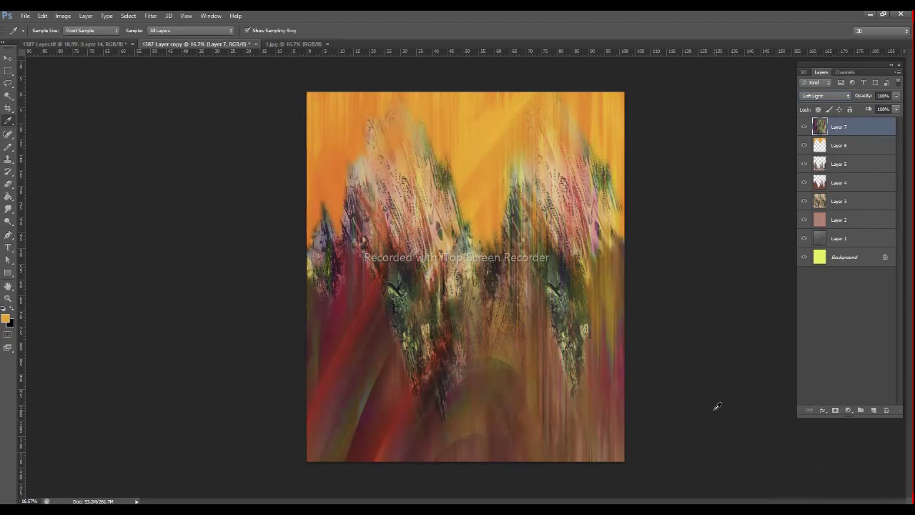
click(873, 409)
click(803, 145)
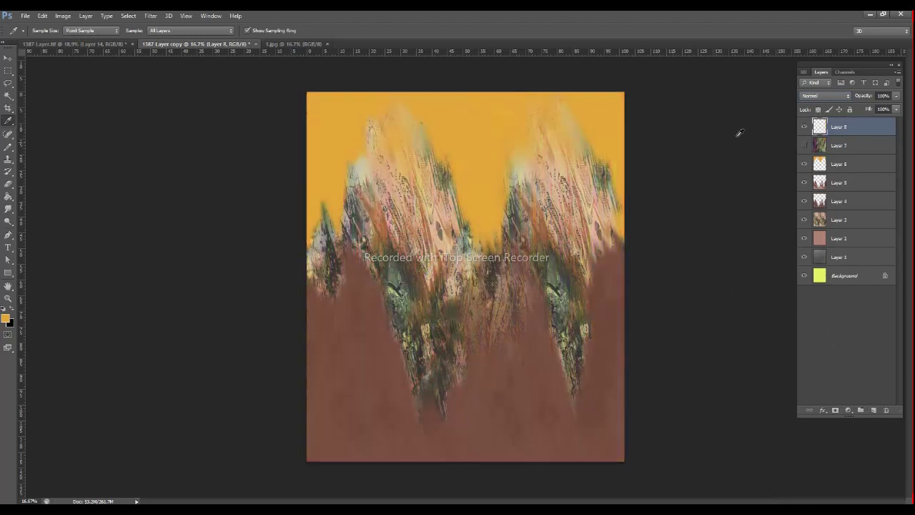
Step: Re-show Layer 7 and set the round brush with Shape Dynamics and Spacing turned off
click(804, 145)
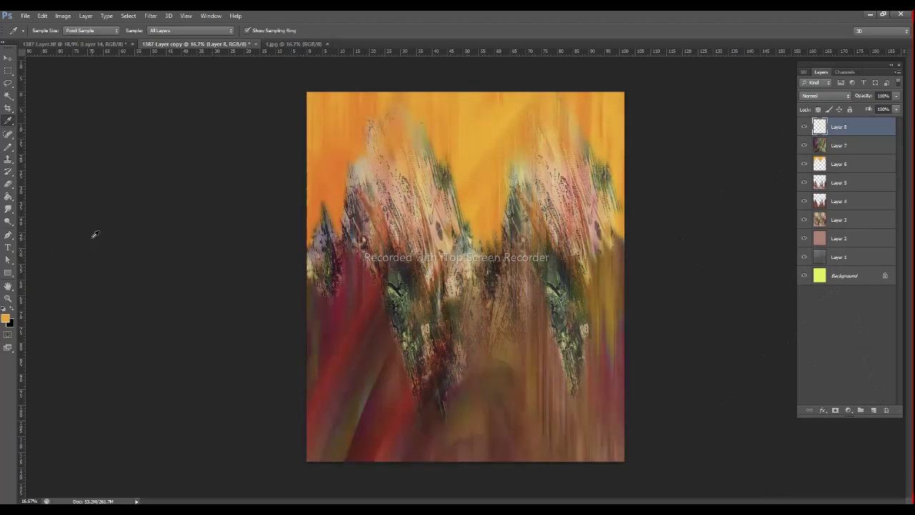
click(8, 145)
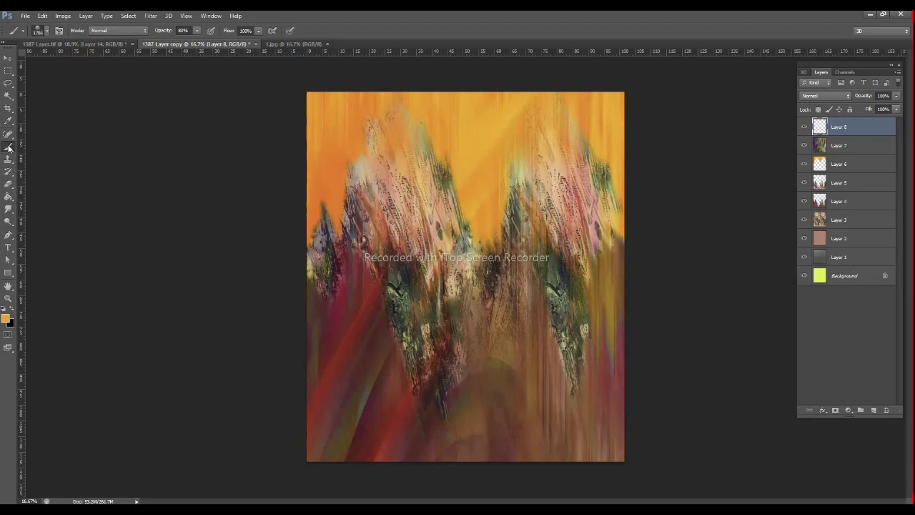
right_click(8, 145)
click(41, 146)
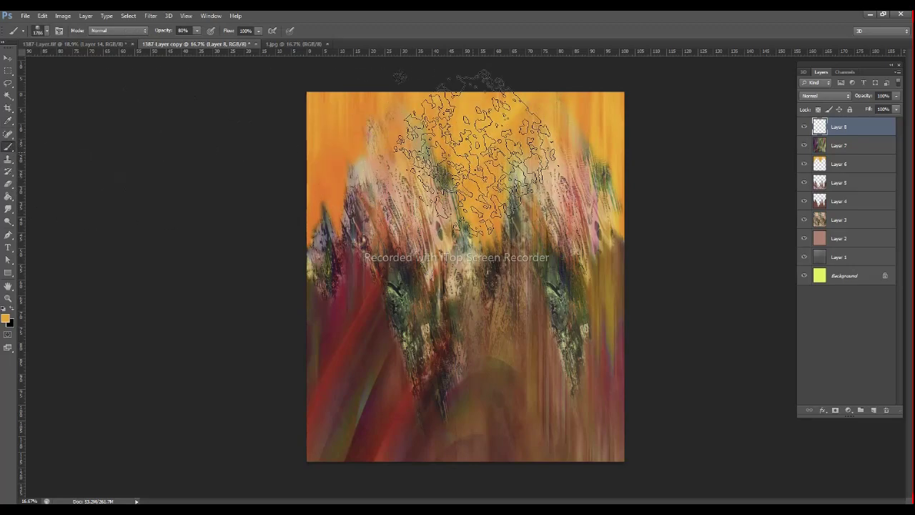
key(F5)
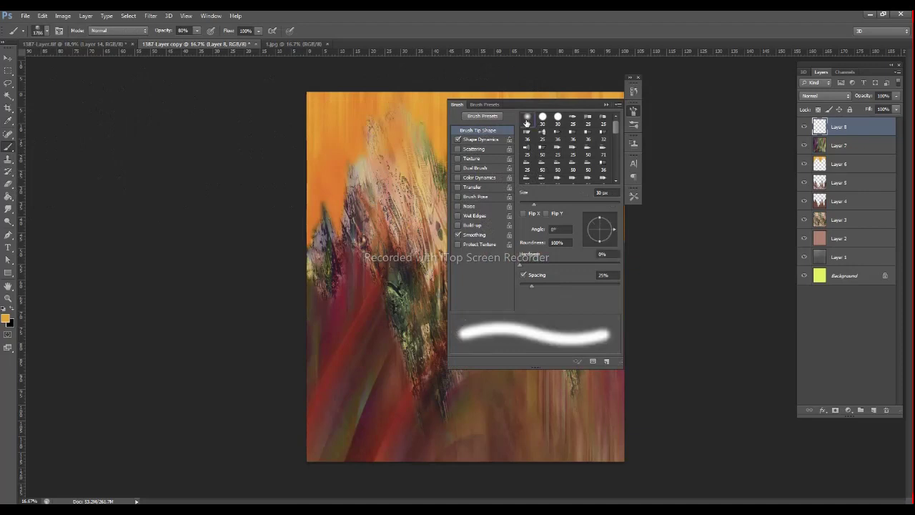
click(458, 138)
drag(531, 285, 515, 286)
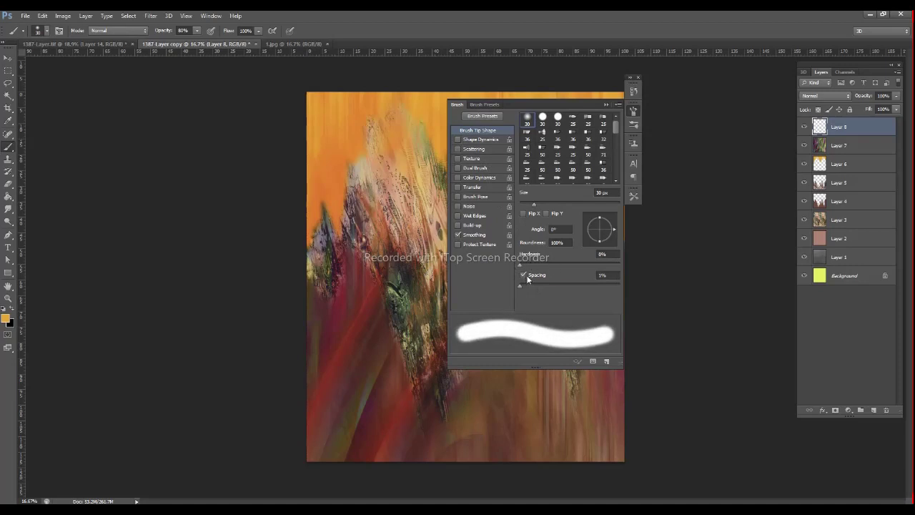
click(525, 276)
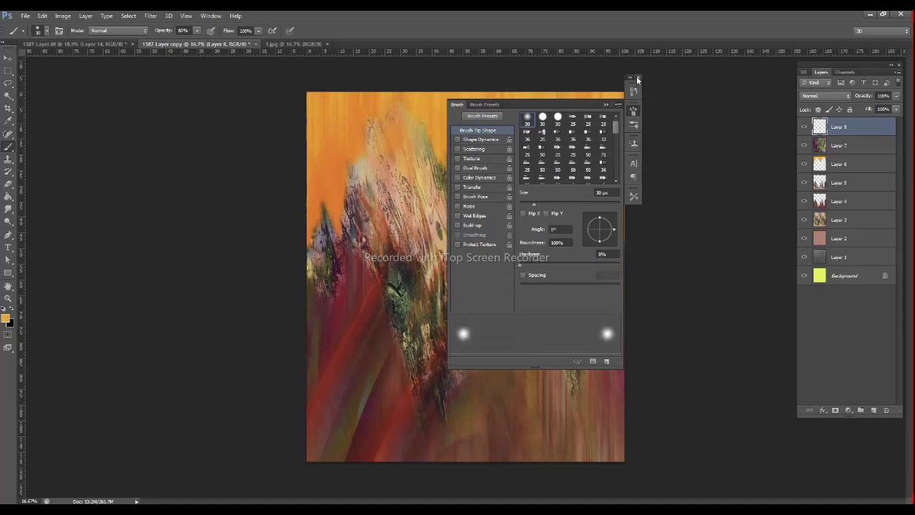
click(637, 79)
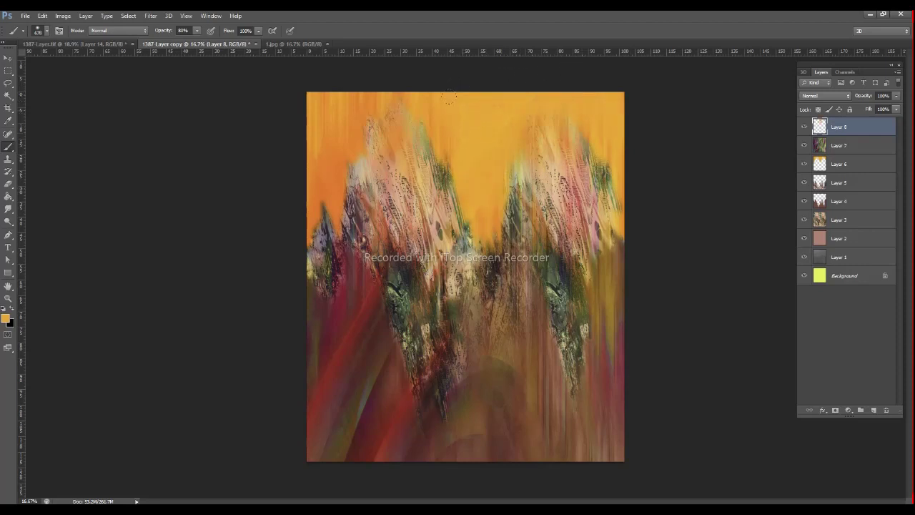
Step: Paint orange across the top of Layer 8 with a ~1012 px brush, adjusting opacity to about 96%
drag(434, 83, 458, 86)
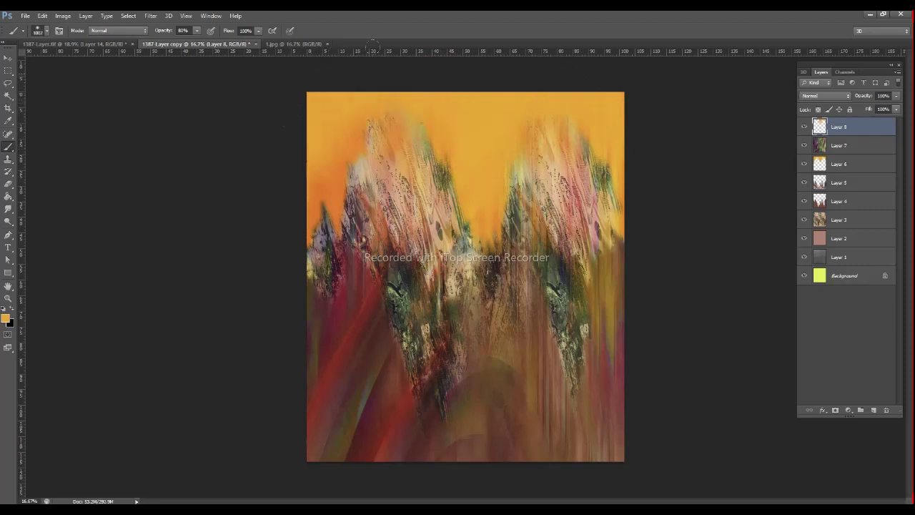
click(896, 96)
drag(893, 107, 870, 110)
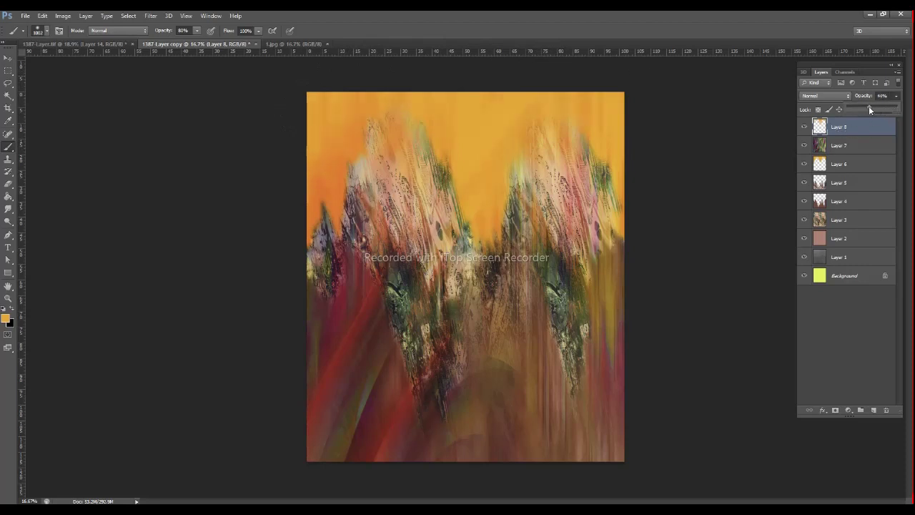
click(800, 133)
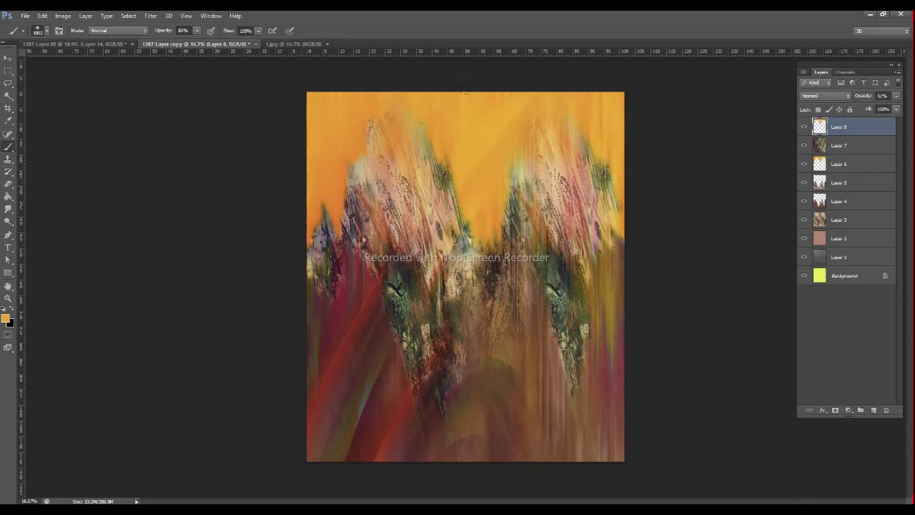
drag(898, 95, 891, 109)
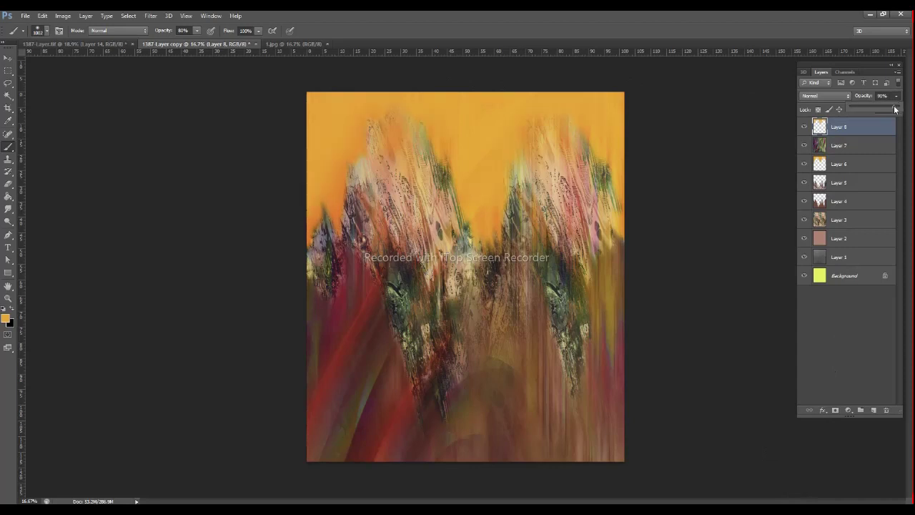
Step: Erase the orange patch at the left edge in Brush mode, then load Layer 6's bouquet selection onto Layer 3
key(x)
key(e)
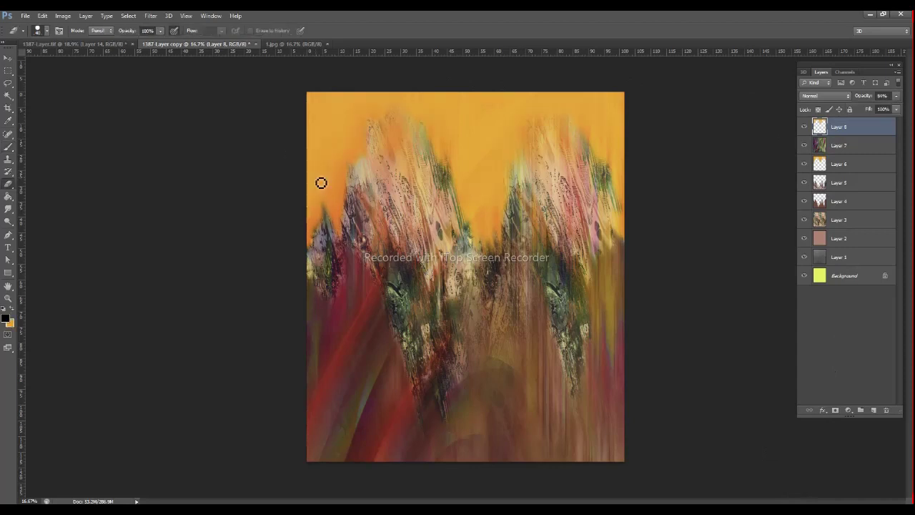
drag(321, 183, 317, 167)
click(293, 164)
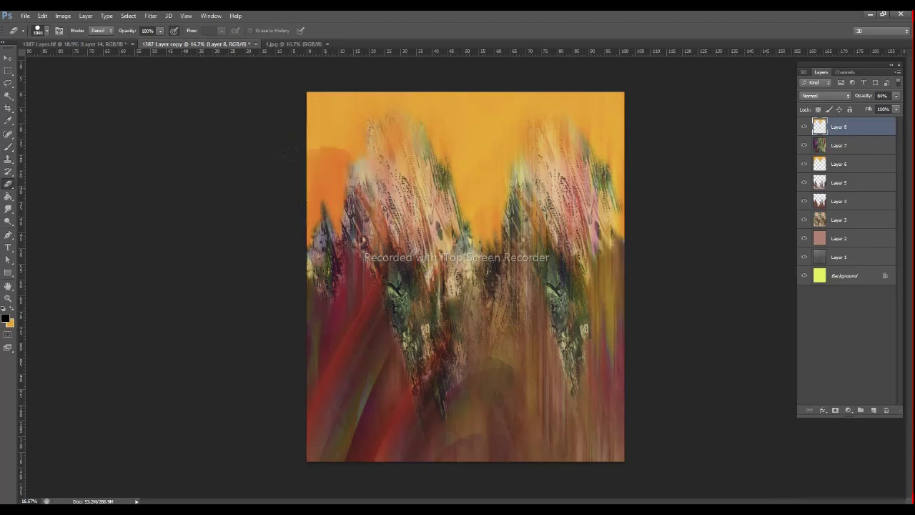
click(98, 31)
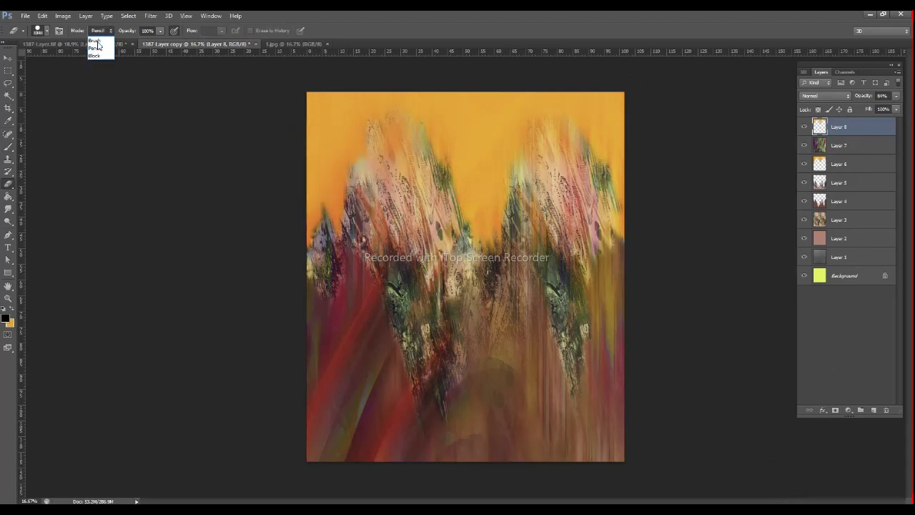
click(96, 41)
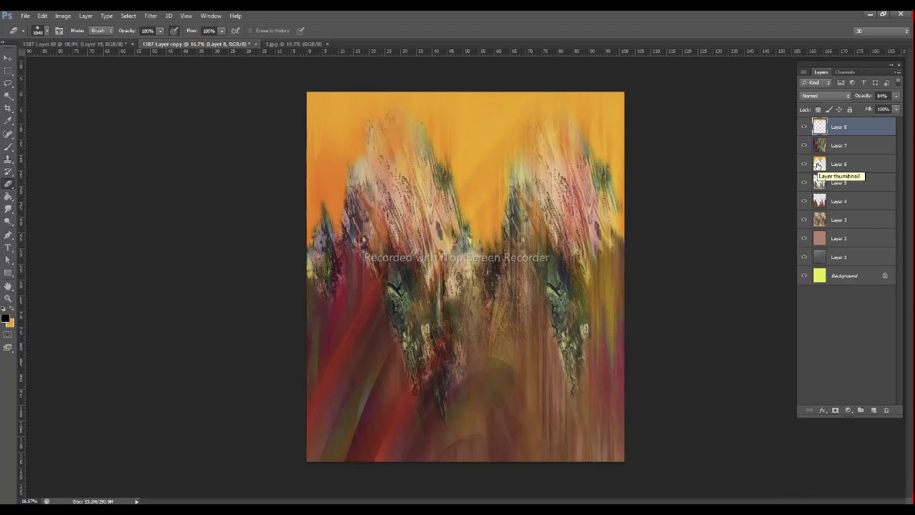
ctrl+click(821, 164)
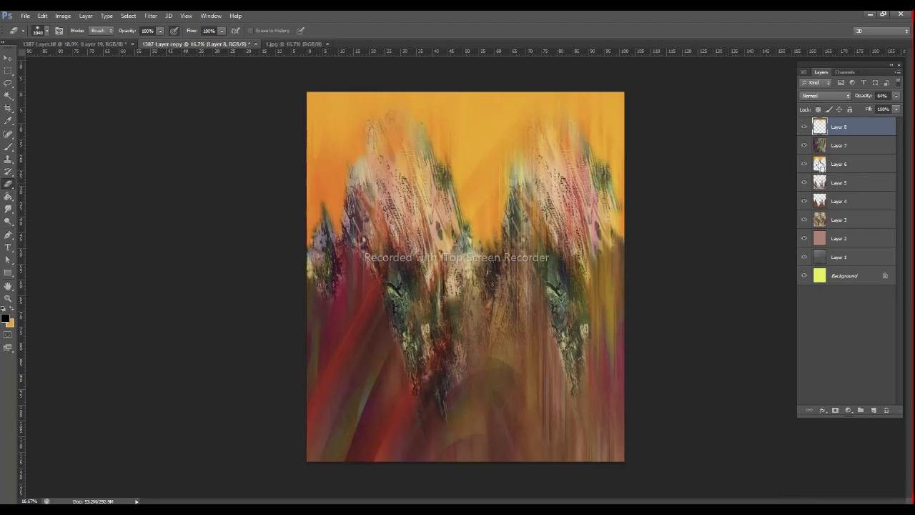
click(826, 223)
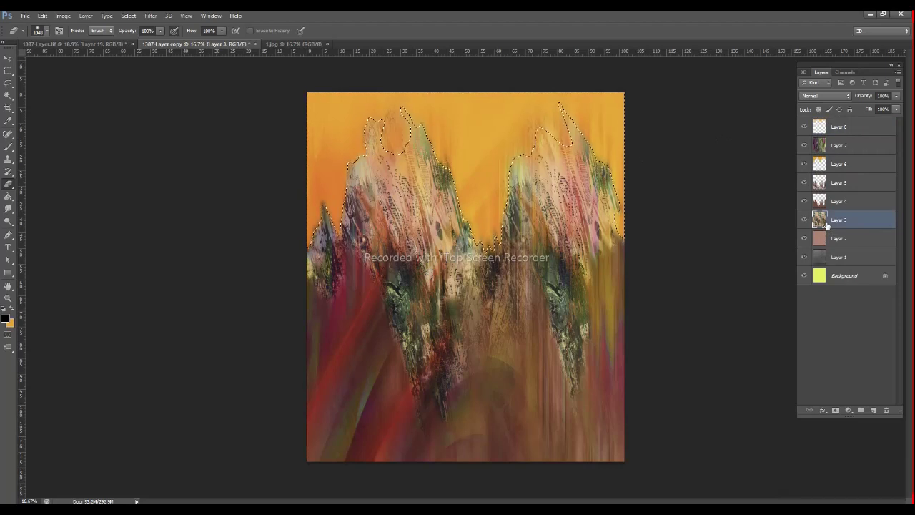
Step: Copy the selected part of Layer 3 to a new top Layer 9 blended in Darken
key(ctrl+j)
drag(840, 223, 837, 125)
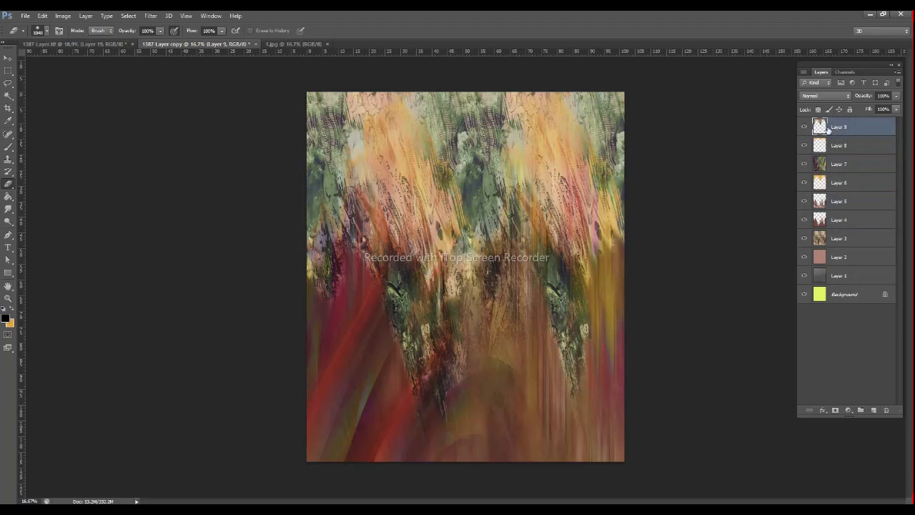
click(822, 97)
click(822, 115)
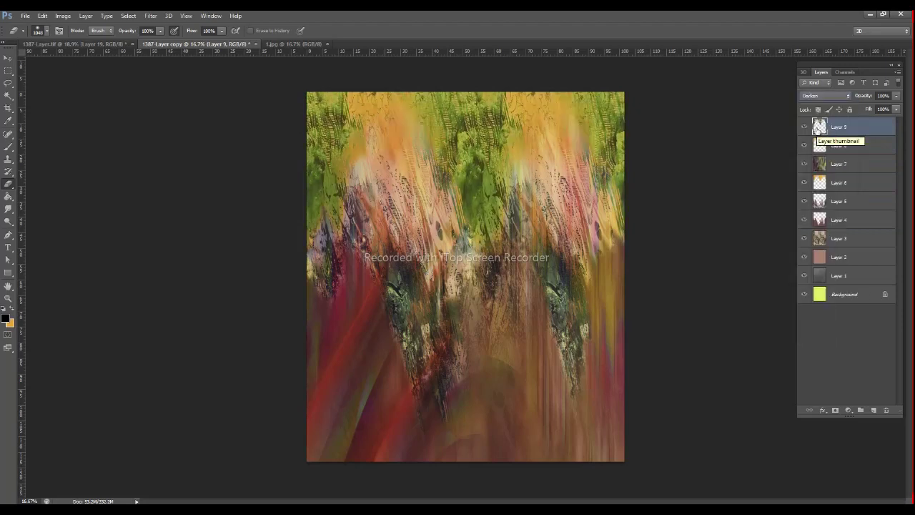
Step: Cycle Layer 9 through Linear Burn, Lighten, Soft Light and other blend modes, settling on Luminosity
key(Down)
key(Down)
key(Down)
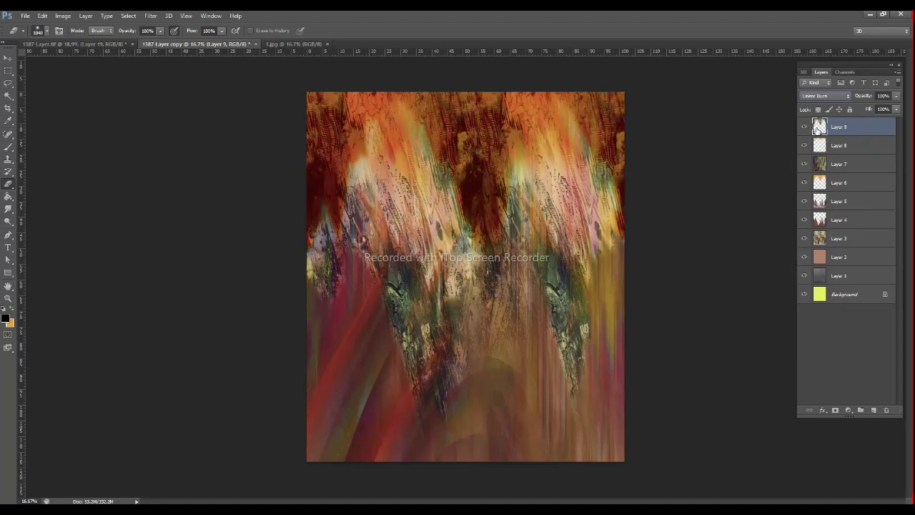
key(Down)
key(Down)
key(Down)
key(Down)
key(Down)
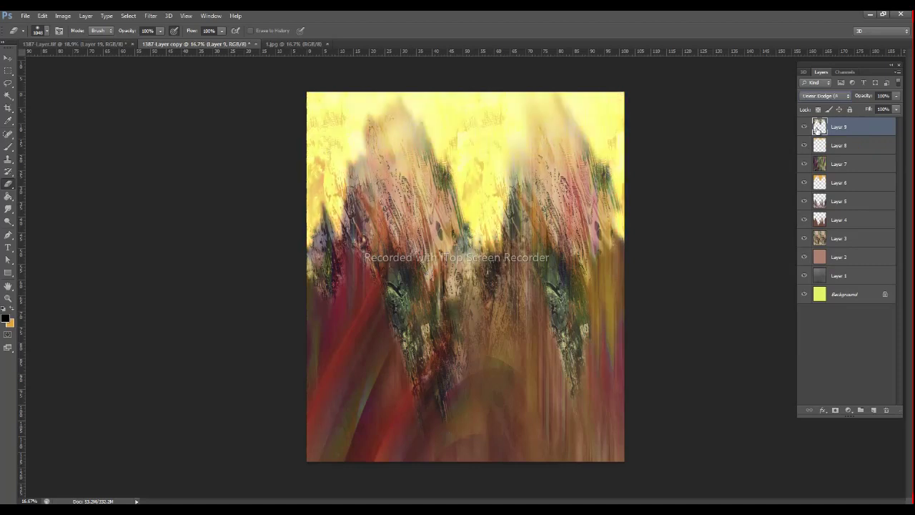
key(Down)
key(Down)
key(Down)
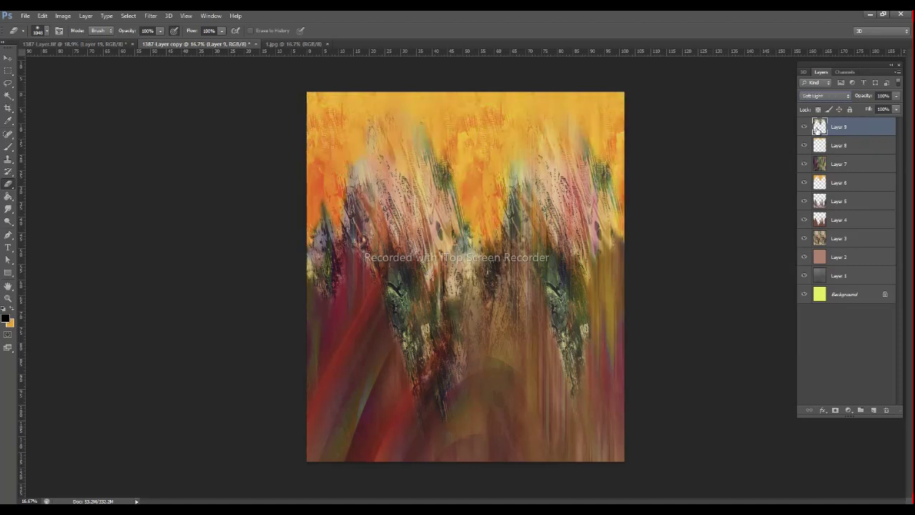
key(Up)
key(Up)
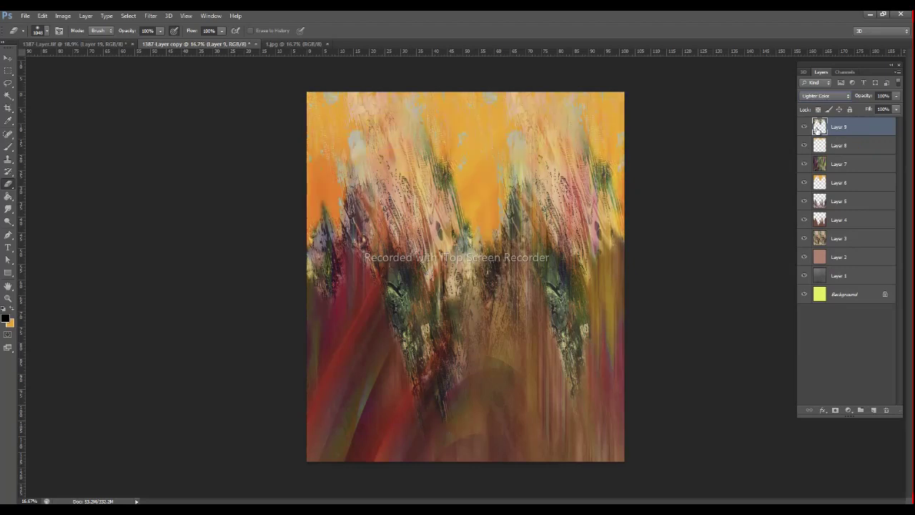
key(Up)
key(Up)
key(Up)
key(Up)
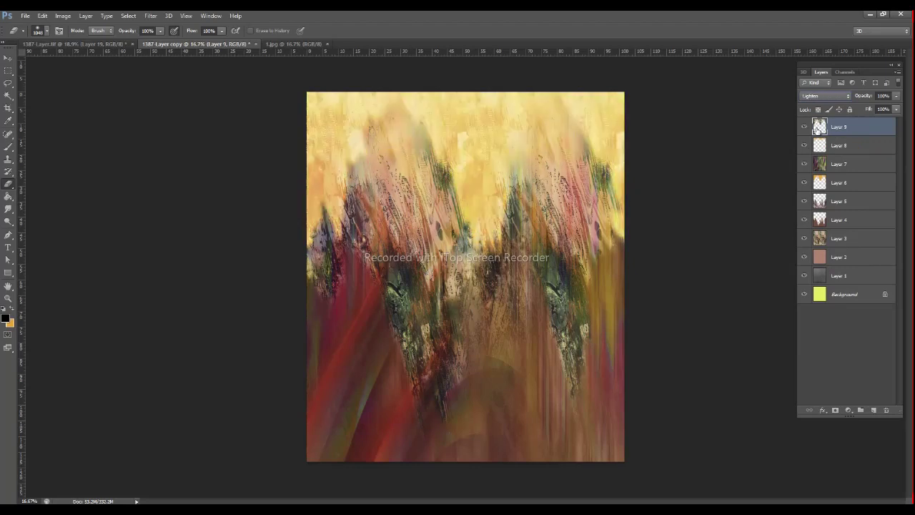
key(Up)
key(Up)
key(Up)
key(Down)
key(Down)
key(Down)
key(Down)
key(Down)
key(Down)
key(Down)
key(Down)
key(Down)
key(Down)
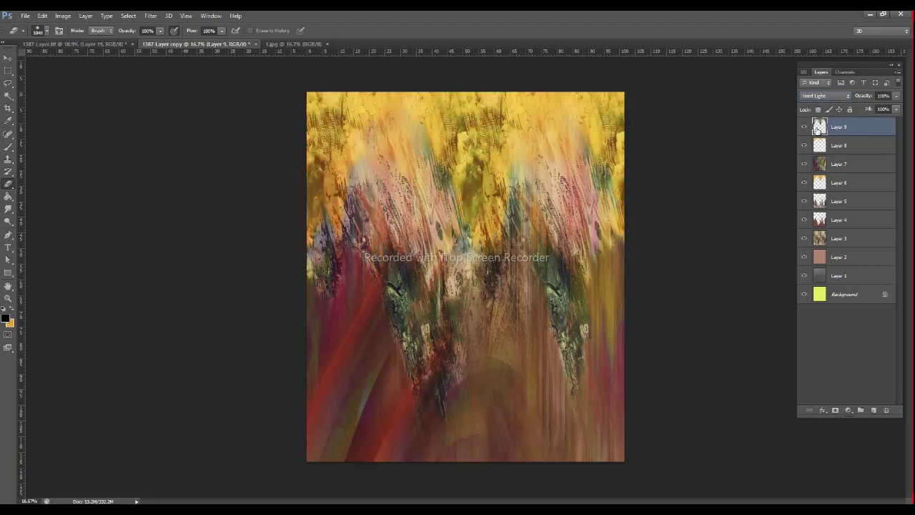
key(Down)
key(Down)
key(Down)
key(Down)
key(Down)
key(Down)
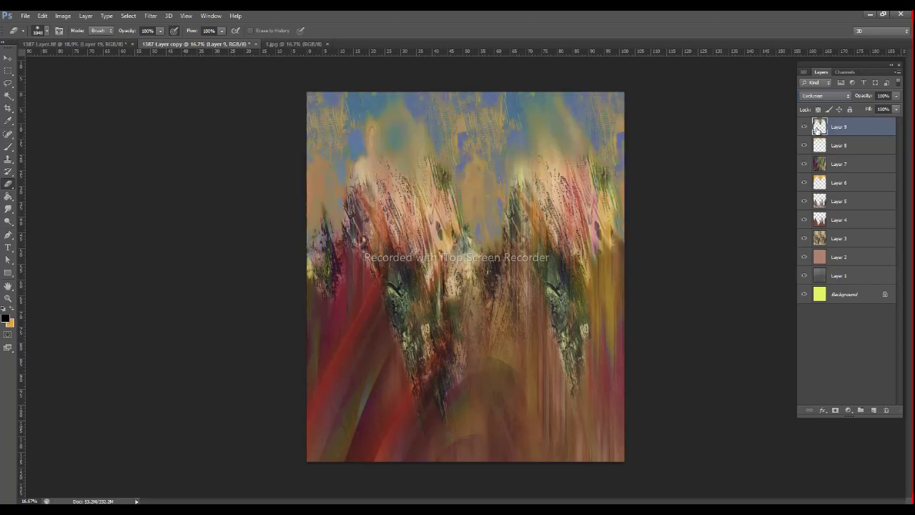
key(Down)
key(Down)
key(Down)
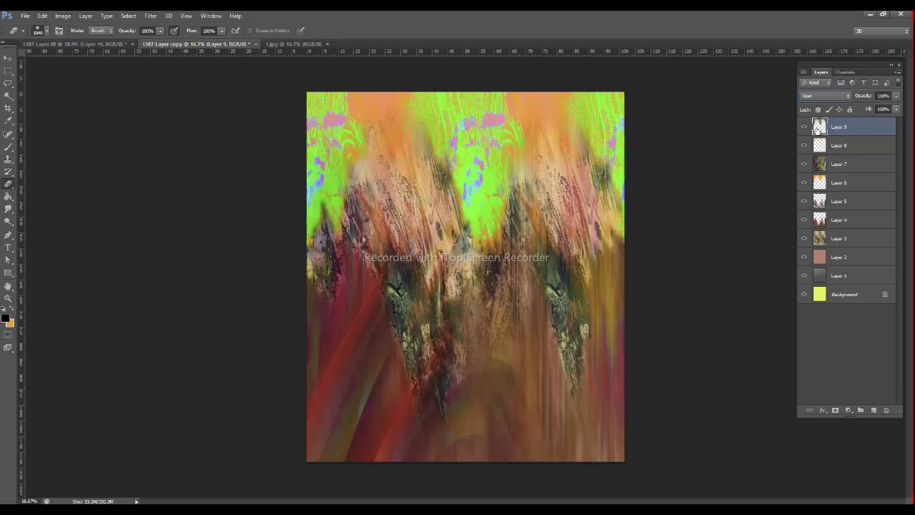
key(Down)
key(Down)
key(Down)
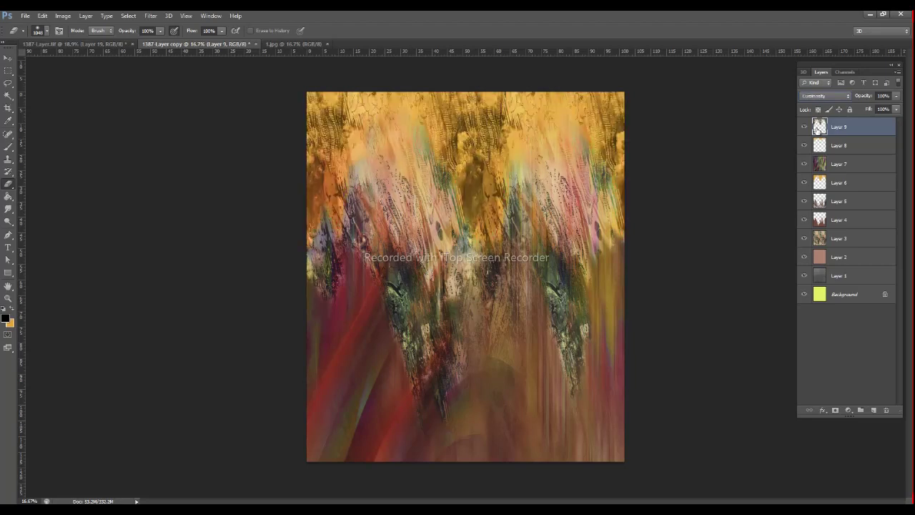
click(896, 108)
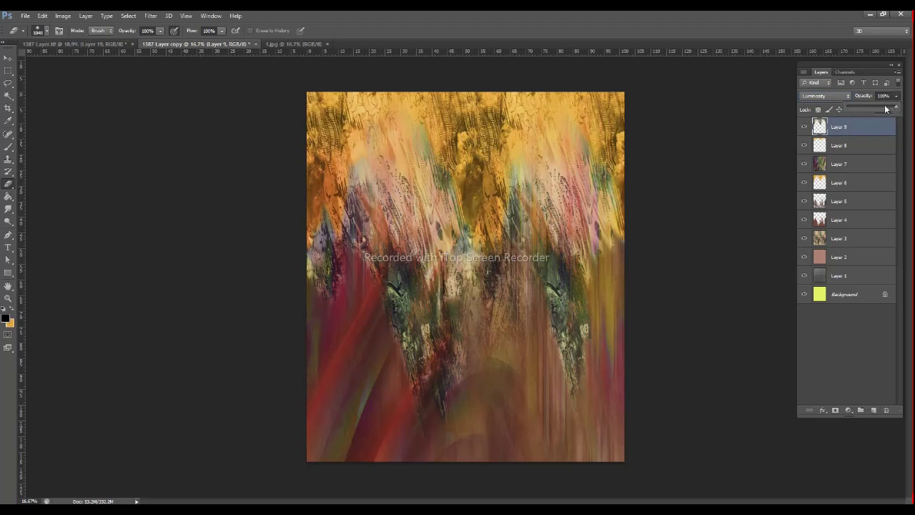
Step: Lower Layer 9's opacity toward 34% and its fill to about 61%
click(867, 107)
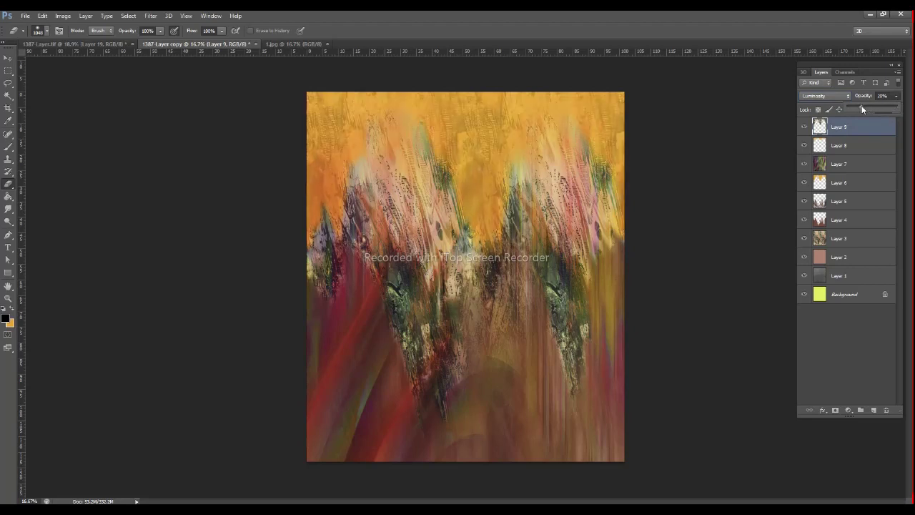
drag(862, 109, 874, 65)
click(896, 110)
click(872, 120)
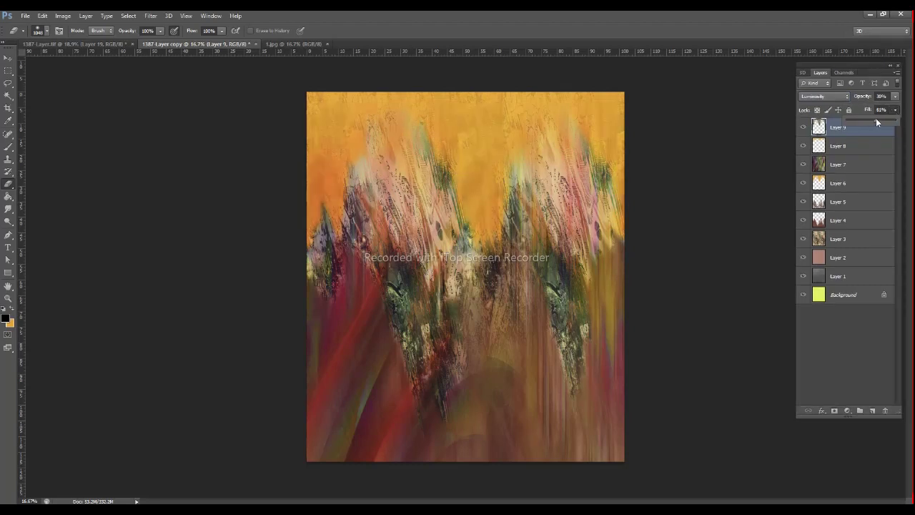
click(876, 121)
text(34)
text(55)
text(w)
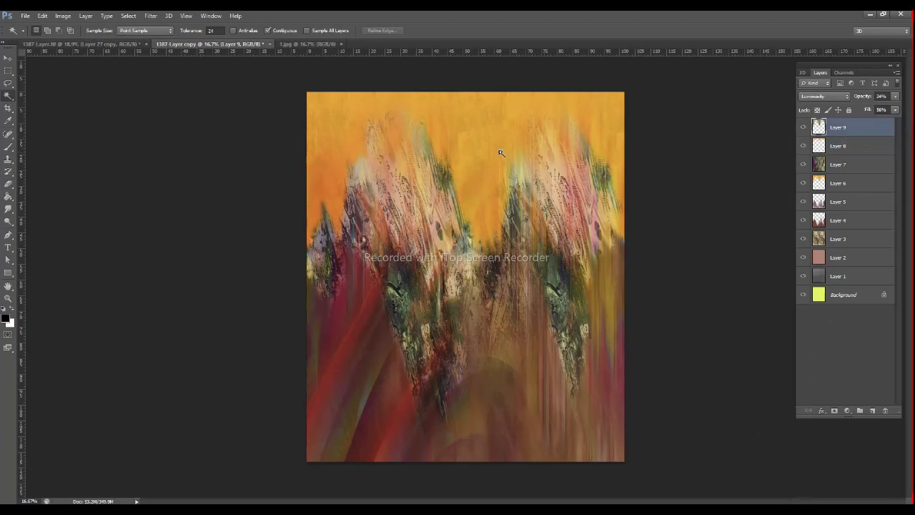
Step: Paste the flower bouquet as a new layer and move it toward the lower left
key(ctrl+v)
drag(500, 278, 476, 376)
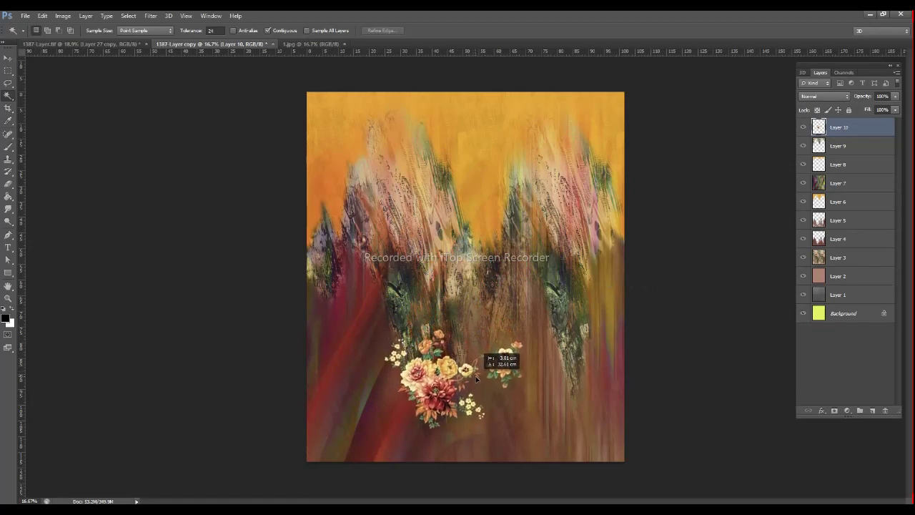
mouse_move(476, 376)
mouse_down()
mouse_move(469, 387)
mouse_move(566, 291)
mouse_up()
Step: Add a horizontally flipped, 90° clockwise rotated bouquet copy at the upper right, then deselect
click(43, 15)
click(188, 304)
click(42, 15)
click(190, 283)
mouse_move(538, 290)
mouse_down()
mouse_move(546, 318)
mouse_move(512, 280)
mouse_up()
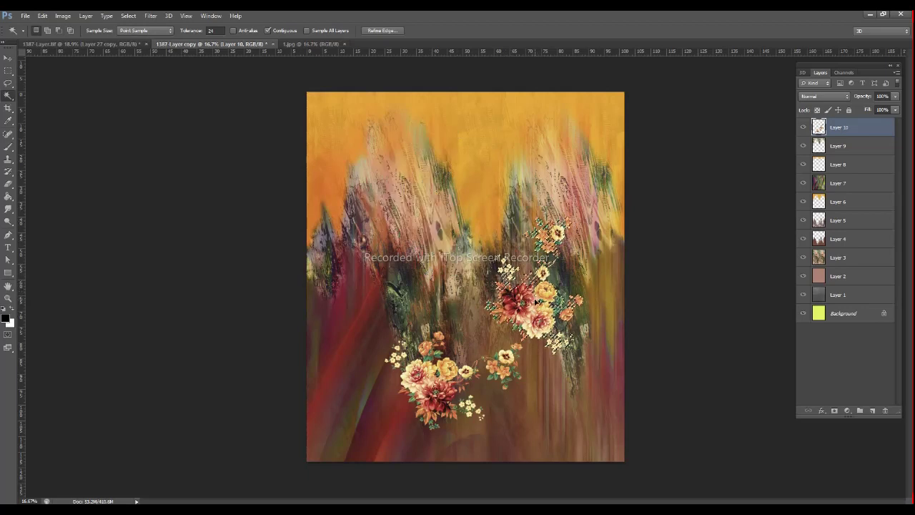
key(ctrl+d)
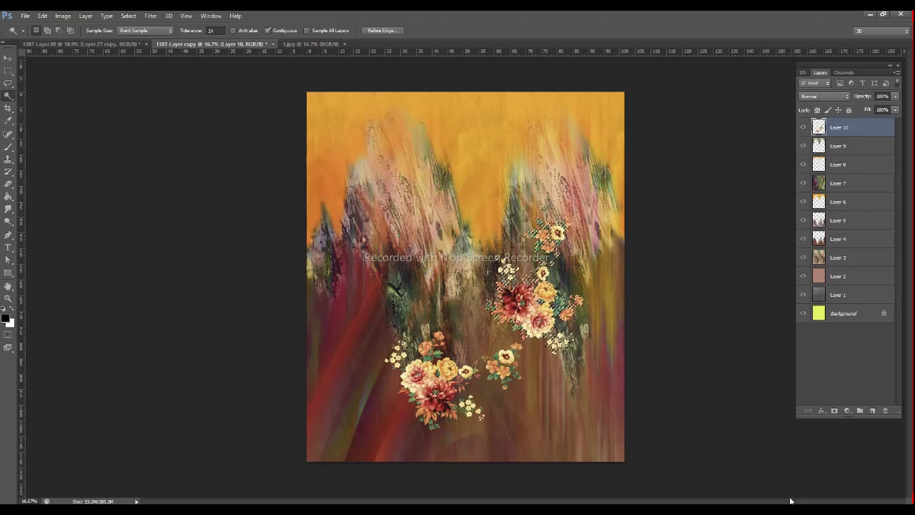
scroll(597, 356, up, 2)
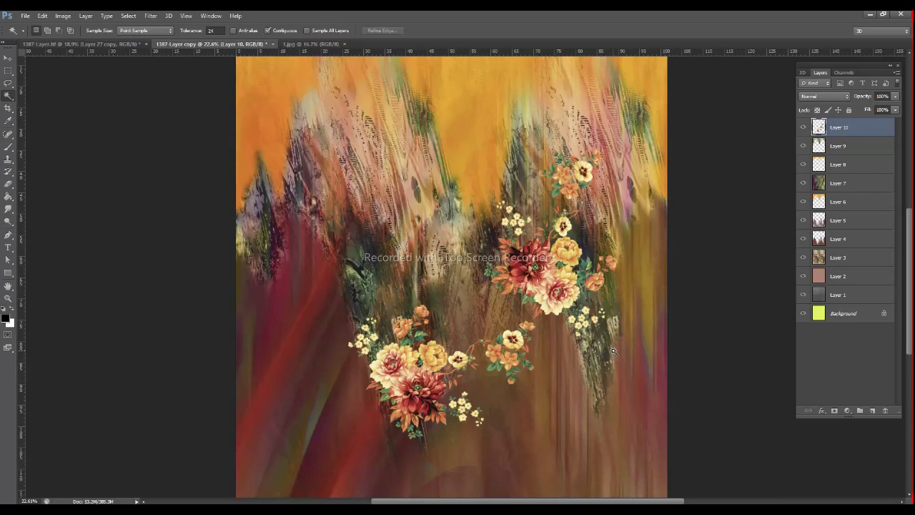
Step: Rotate the lassoed upper-right bouquet about 68° with Bicubic interpolation and move it up-left
key(l)
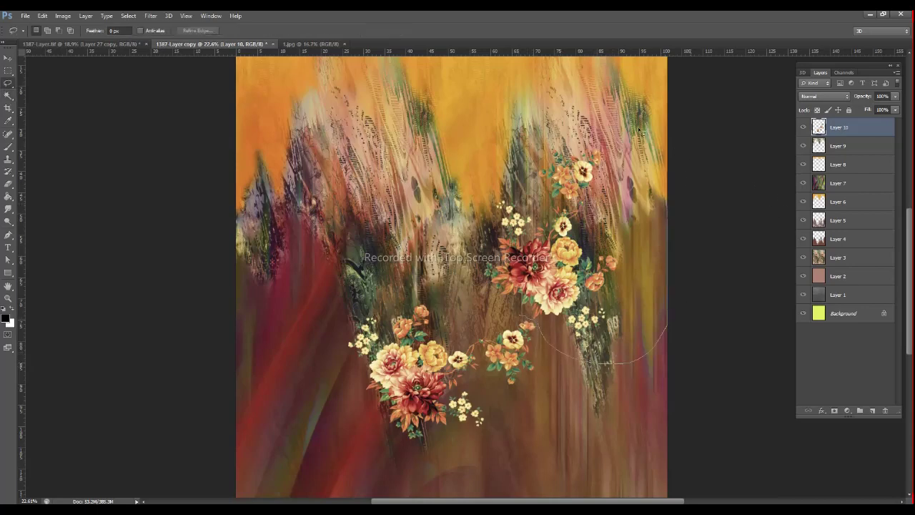
key(ctrl+t)
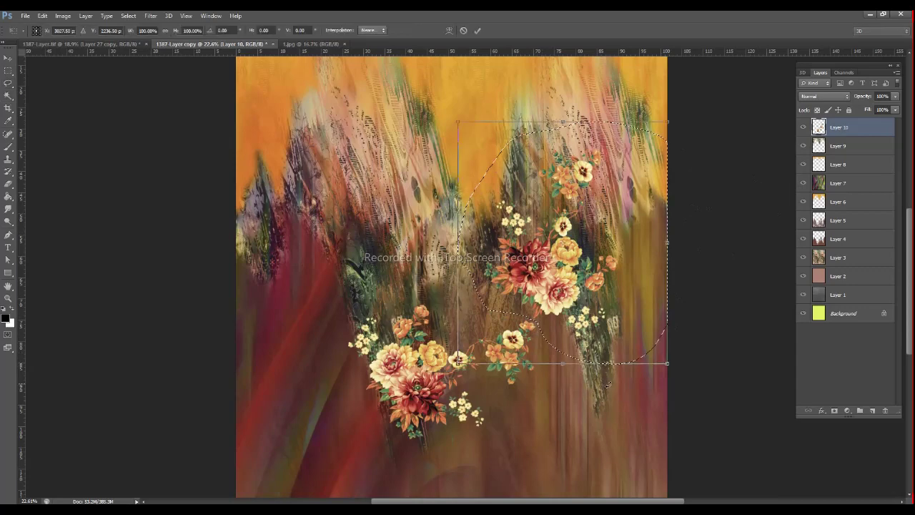
drag(625, 278, 639, 231)
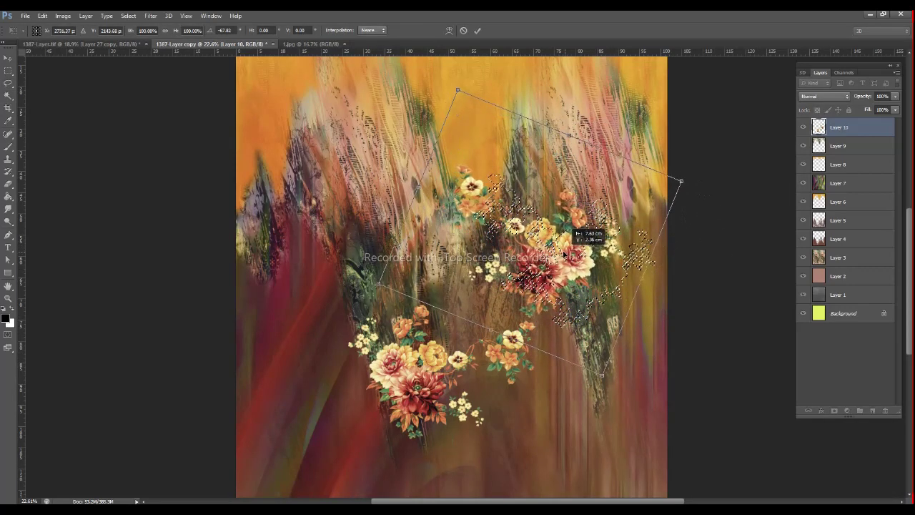
drag(597, 243, 575, 238)
click(372, 30)
click(376, 79)
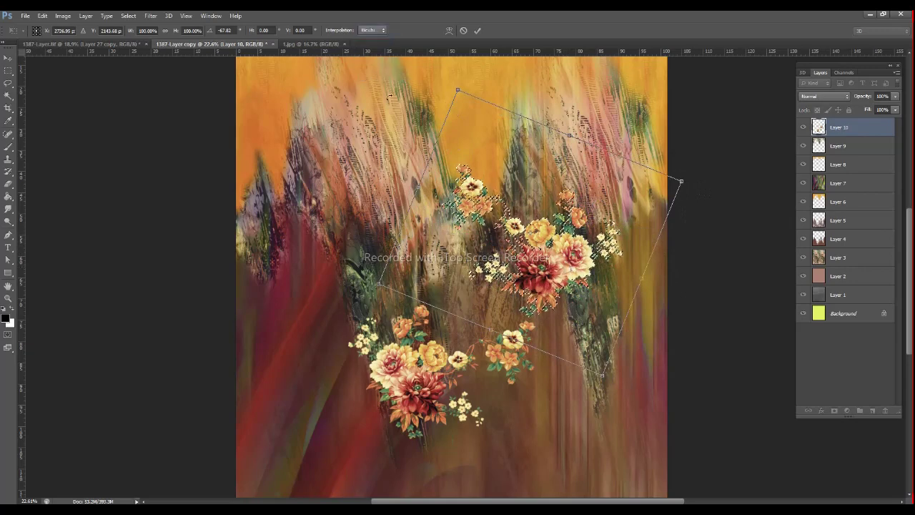
key(Return)
Step: Nudge the rotated bouquet slightly right and deselect it
key(l)
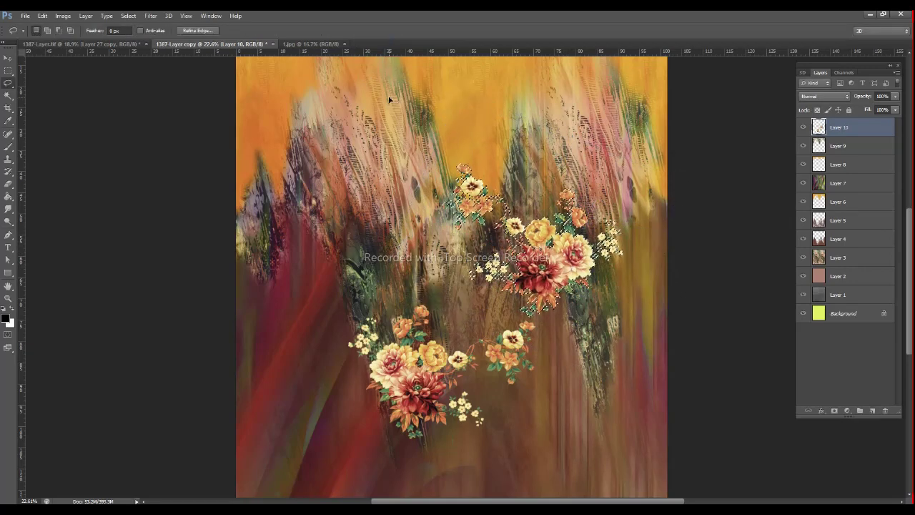
drag(535, 224, 543, 226)
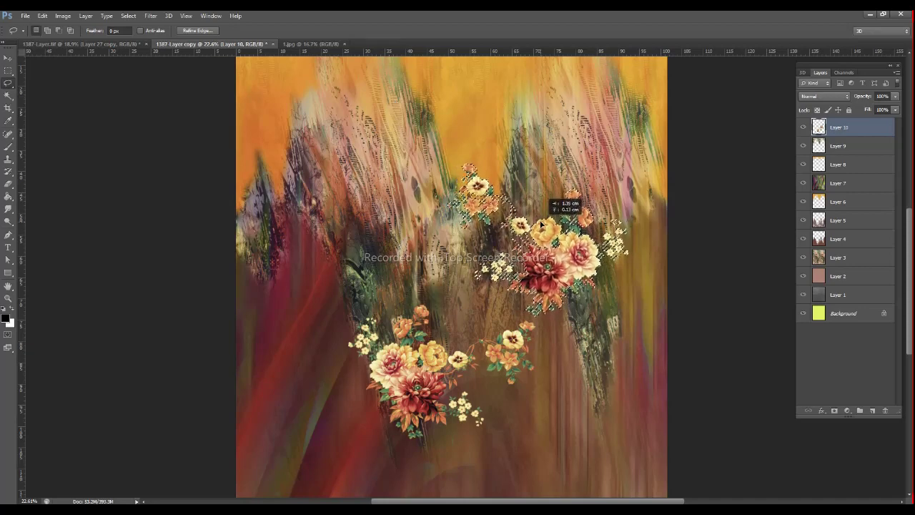
scroll(543, 226, down, 2)
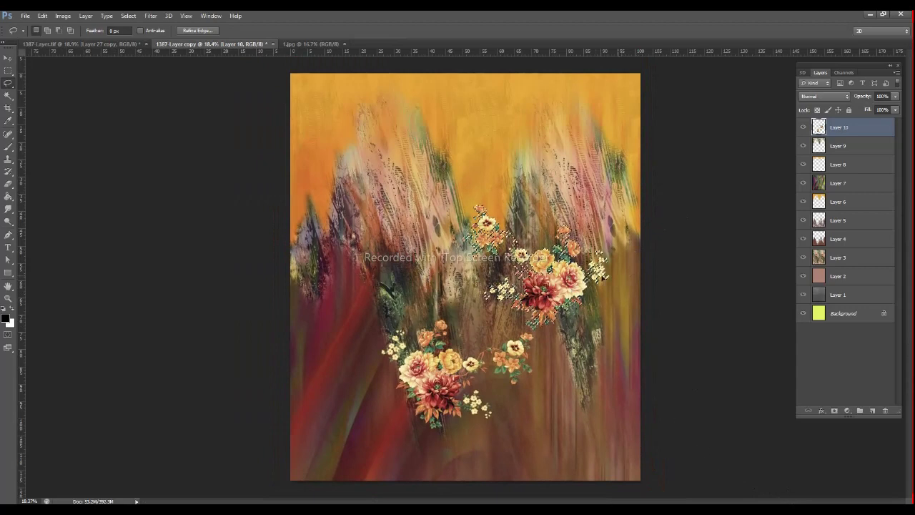
click(524, 356)
scroll(517, 353, up, 1)
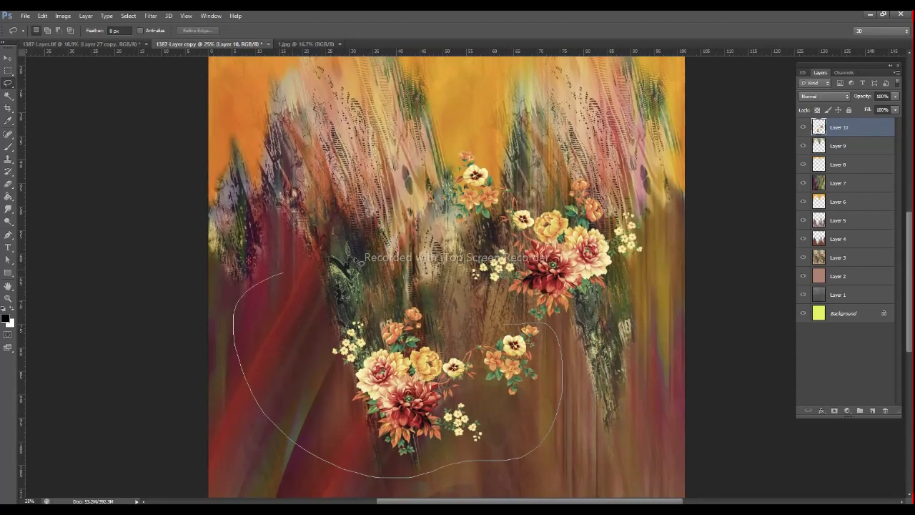
Step: Copy the lower bouquet to the top and rotate it about 23°, shifting it up-left
scroll(481, 365, down, 1)
drag(422, 373, 470, 132)
key(ctrl+t)
mouse_move(557, 221)
mouse_down()
mouse_move(575, 186)
mouse_move(507, 130)
mouse_up()
drag(499, 212, 486, 204)
scroll(481, 203, up, 1)
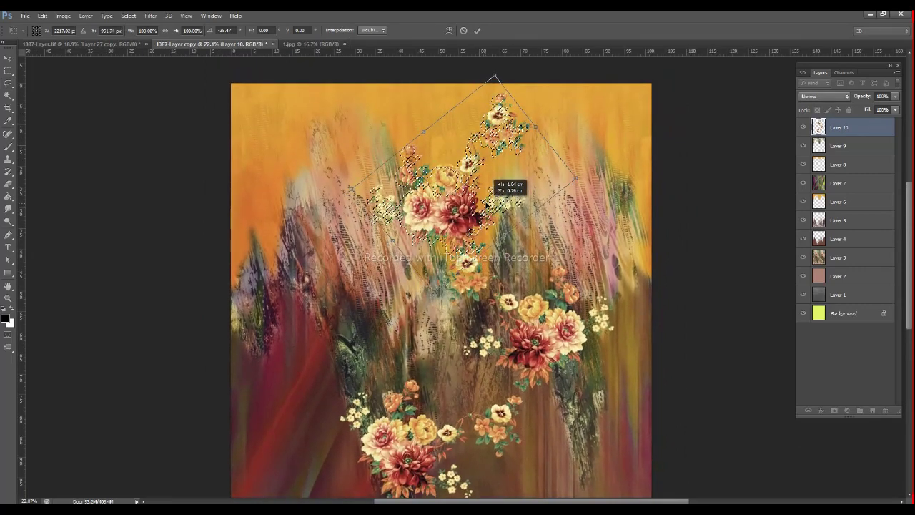
key(Return)
Step: Reselect the top cluster and shrink it to about 96%
key(l)
click(486, 206)
scroll(479, 207, down, 1)
key(ctrl+shift+d)
click(466, 214)
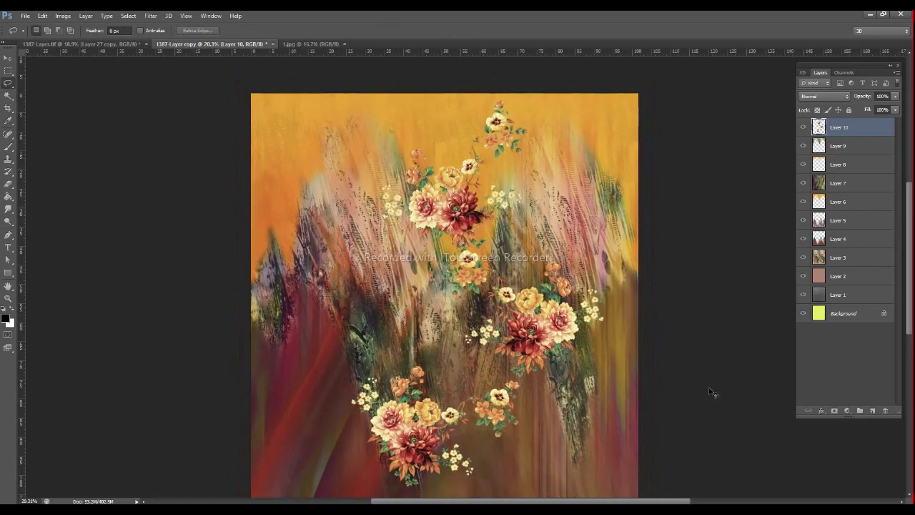
key(ctrl+shift+d)
key(ctrl+t)
drag(535, 96, 520, 105)
key(Return)
Step: Move the top cluster down-right, deselect it and zoom out to view the whole design
drag(483, 179, 492, 204)
key(ctrl+d)
key(ctrl+shift+d)
key(ctrl+minus)
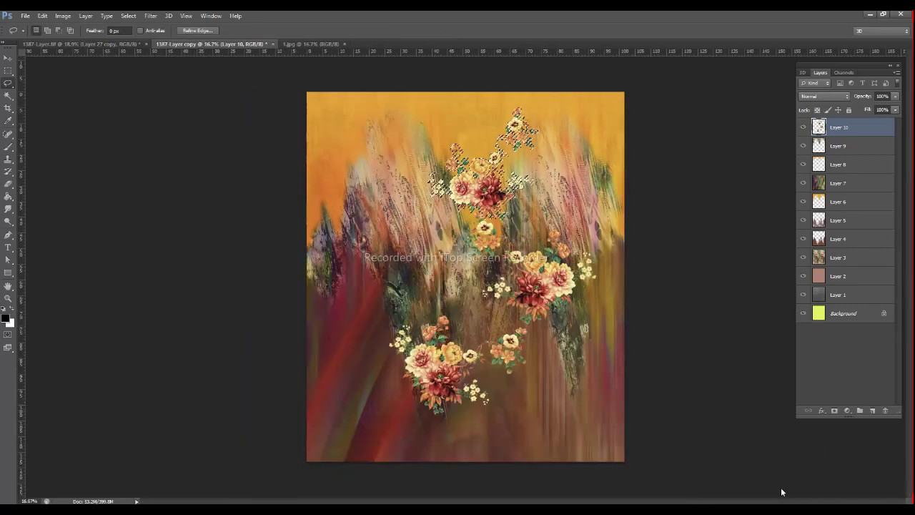
key(ctrl+d)
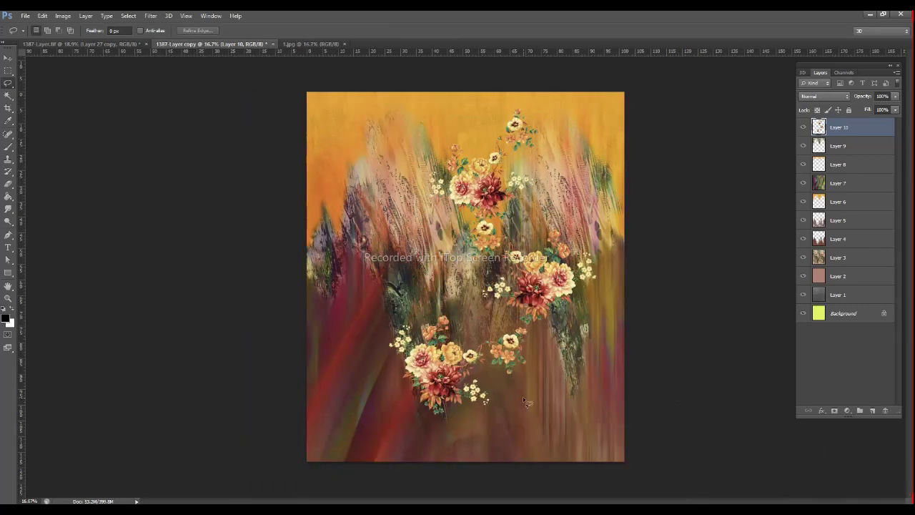
scroll(508, 343, up, 1)
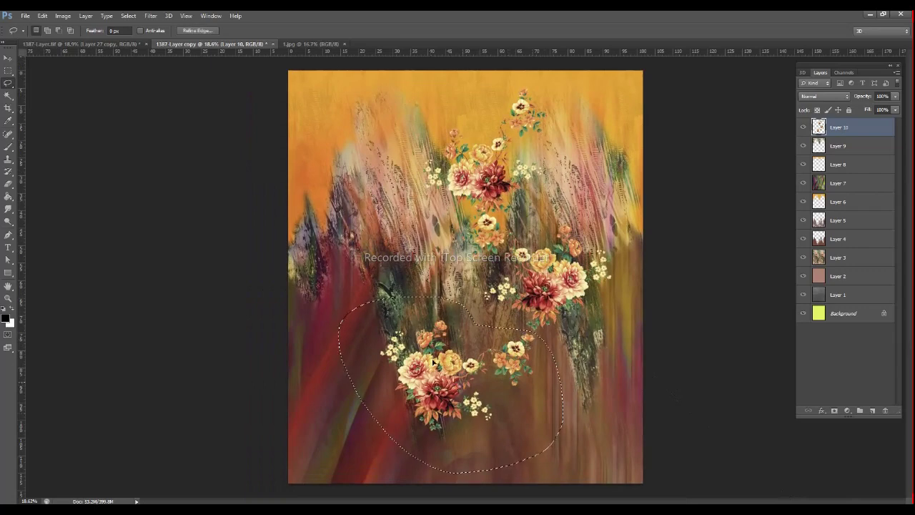
Step: Copy the lower bouquet up-left, rotate it 90° clockwise and move it left
drag(477, 377, 412, 277)
click(42, 15)
click(204, 283)
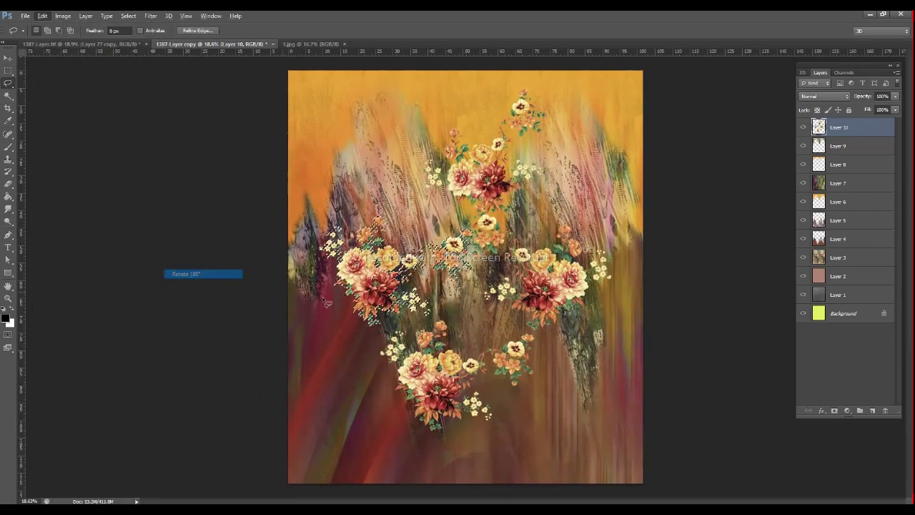
drag(366, 306, 332, 309)
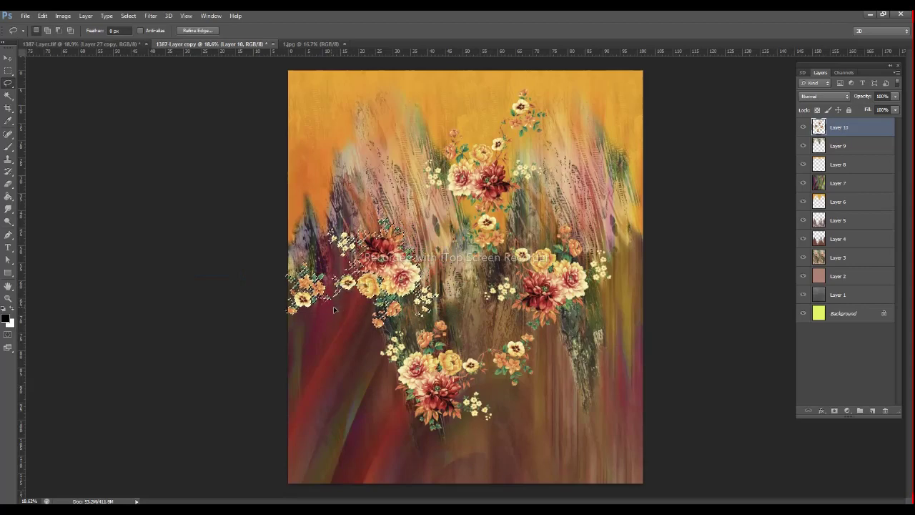
Step: Flip the copied cluster vertically and rotate it to about -160°
key(ctrl+t)
right_click(366, 289)
click(408, 442)
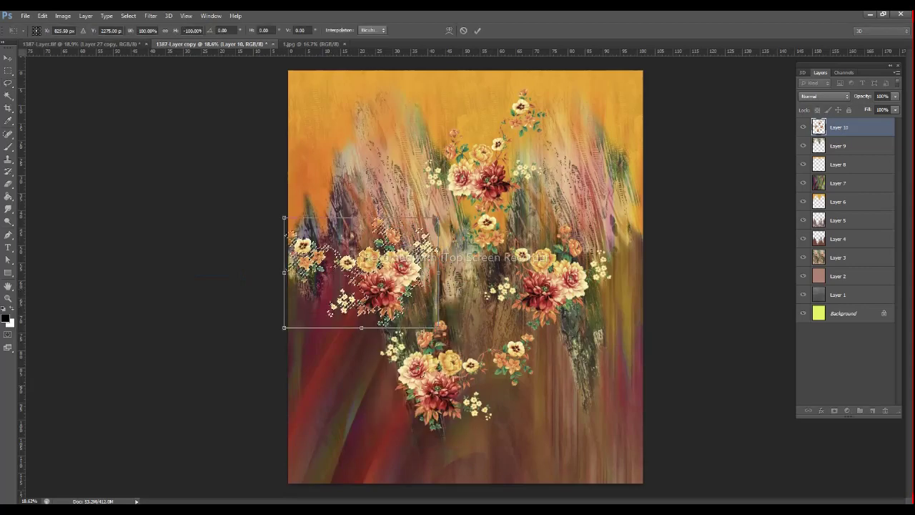
drag(276, 273, 468, 309)
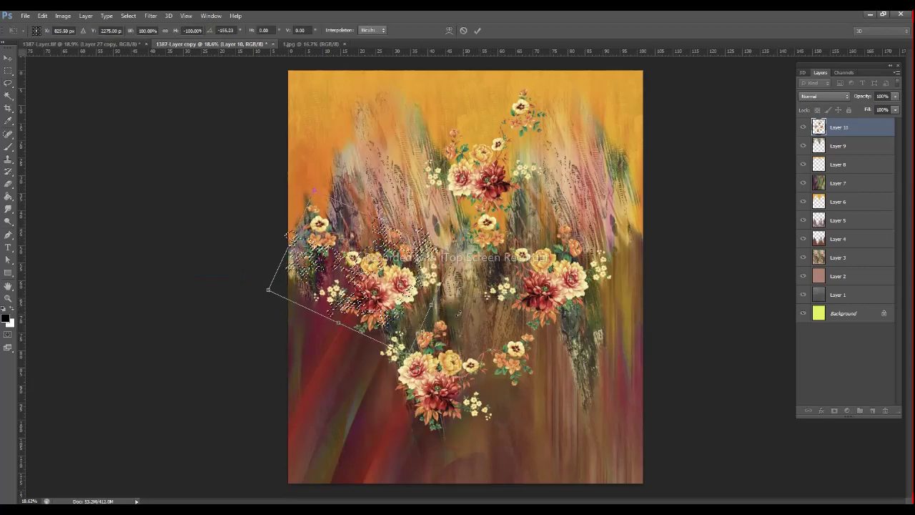
drag(468, 309, 408, 295)
key(Return)
key(l)
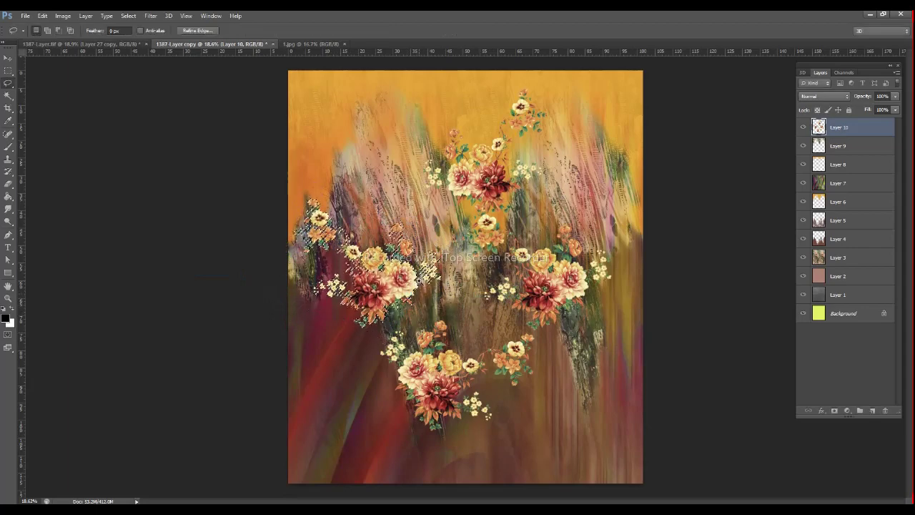
key(ctrl+minus)
key(ctrl+minus)
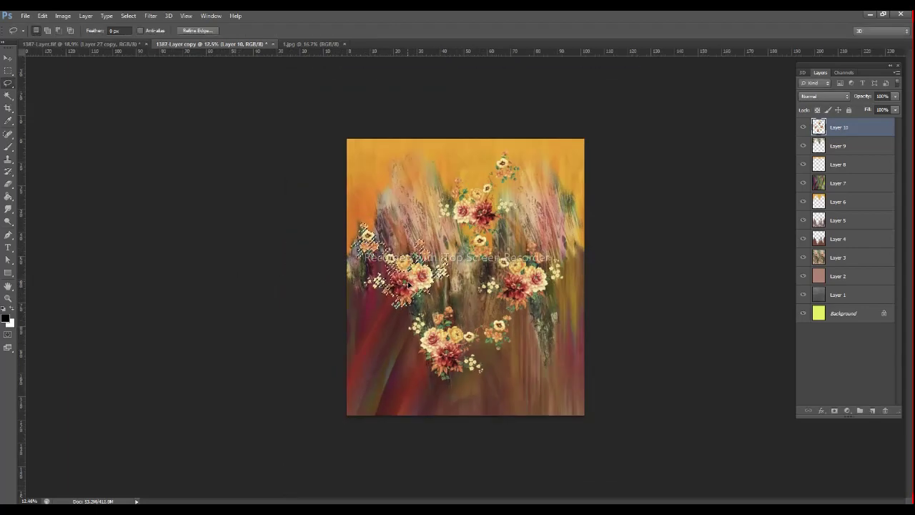
Step: Add another vertically flipped cluster copy partly past the canvas's left edge
drag(405, 284, 394, 354)
scroll(393, 354, up, 3)
mouse_move(393, 354)
mouse_down()
mouse_move(399, 391)
mouse_move(397, 380)
mouse_up()
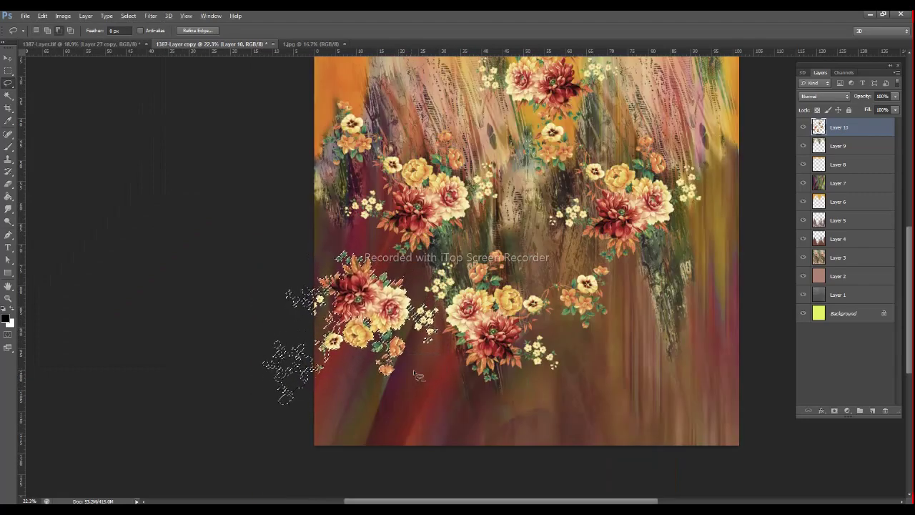
drag(398, 380, 422, 336)
click(42, 15)
click(197, 314)
drag(435, 341, 367, 375)
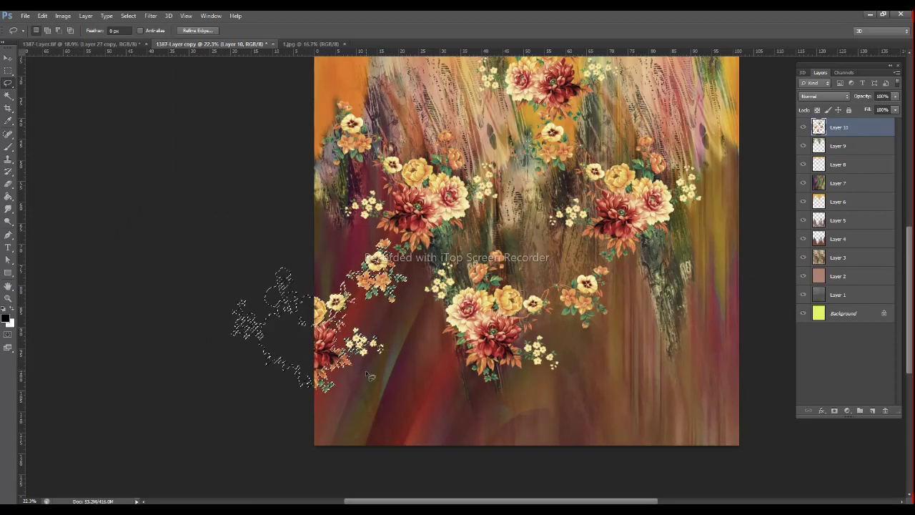
Step: Shift the cluster across to the right edge with the Marquee tool and deselect
key(m)
drag(281, 434, 702, 436)
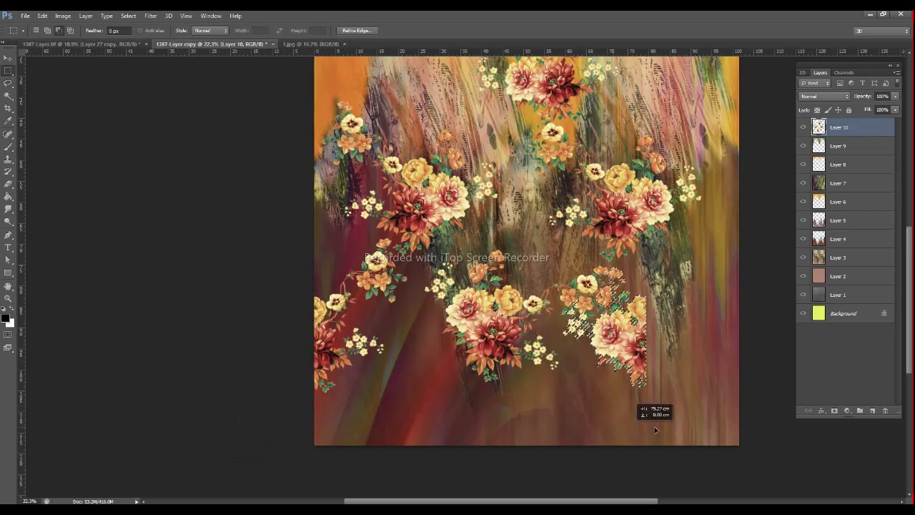
drag(702, 436, 706, 435)
key(ctrl+d)
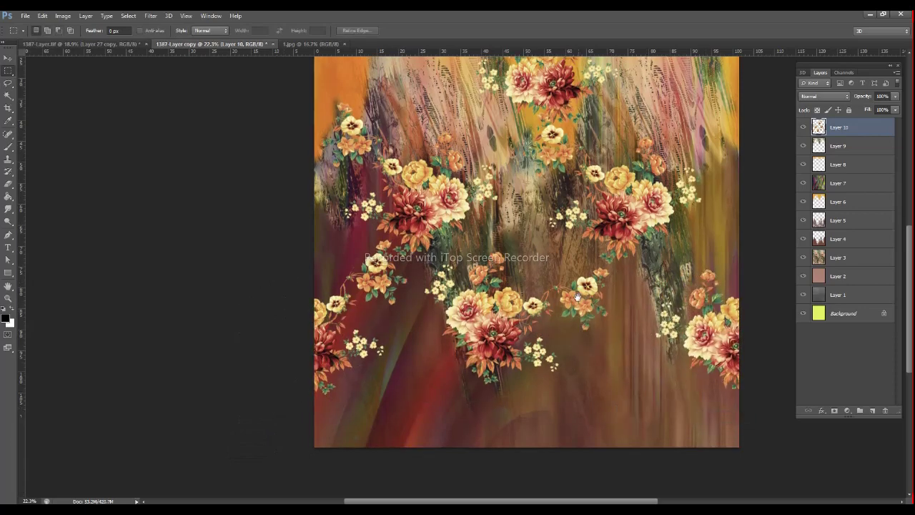
scroll(565, 314, down, 3)
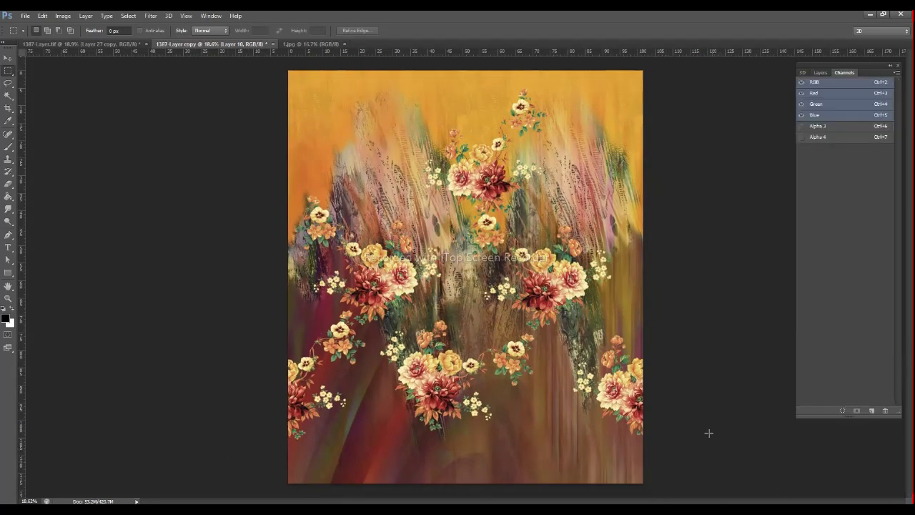
Step: Lasso the bottom-centre bouquet and drag a copy down-right toward the lower right corner
key(l)
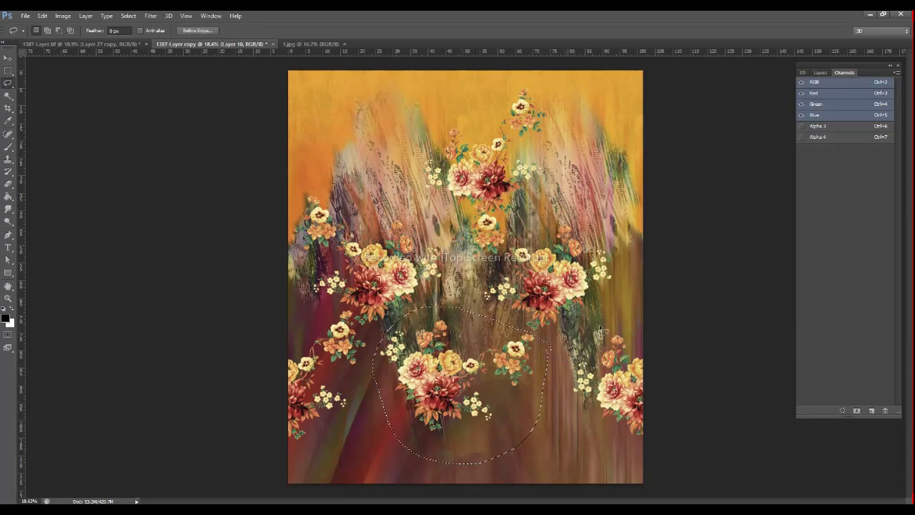
click(820, 72)
drag(461, 384, 516, 429)
key(alt+e)
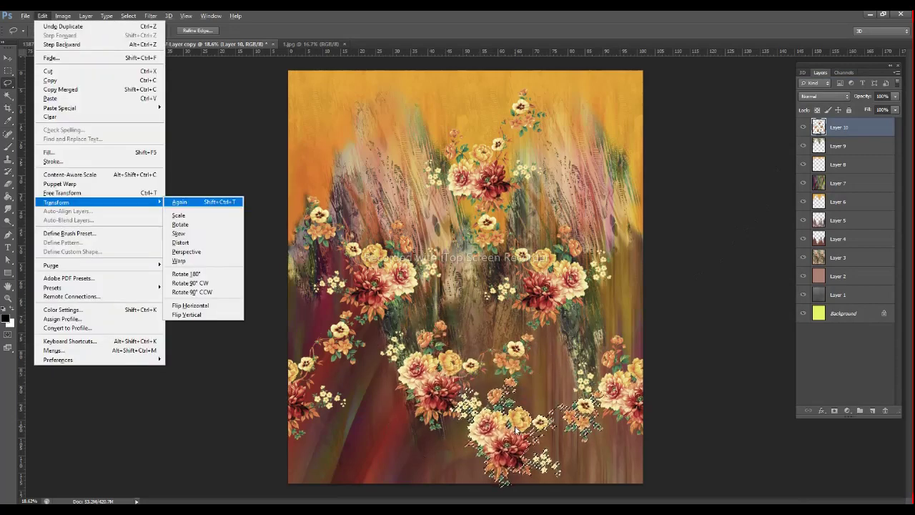
key(Return)
key(alt+e)
key(Escape)
mouse_move(513, 427)
mouse_down()
mouse_move(528, 450)
mouse_move(535, 445)
mouse_up()
key(e)
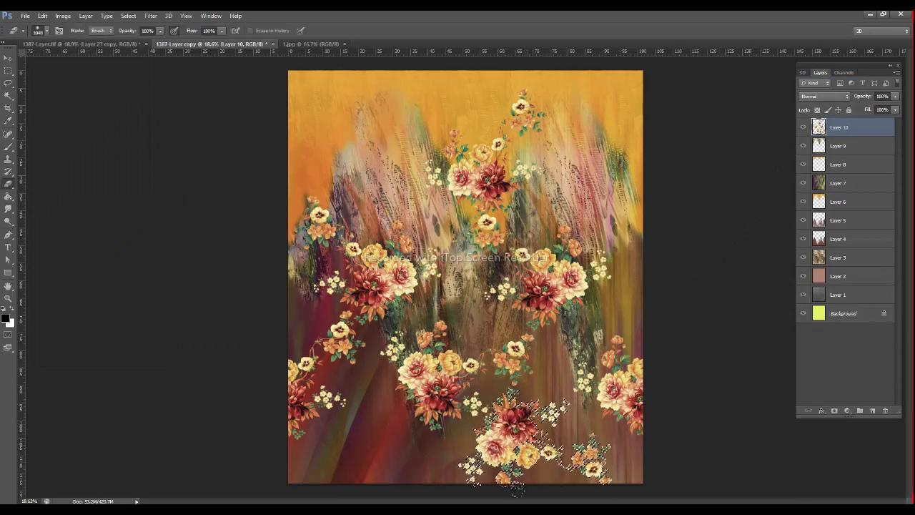
key(v)
key(alt+e)
key(Escape)
mouse_move(537, 473)
mouse_down()
mouse_move(550, 480)
mouse_move(541, 473)
mouse_up()
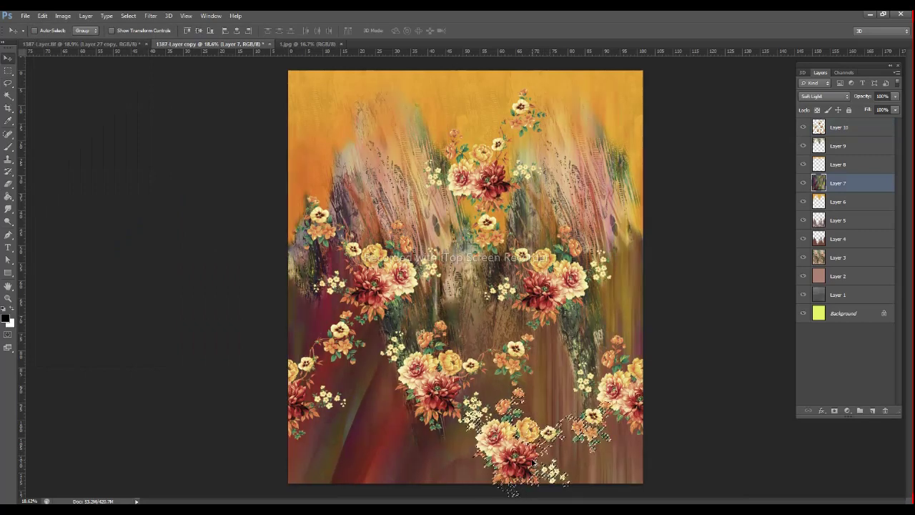
key(ctrl+z)
Step: Flip the bouquet copy horizontally with Edit > Transform > Flip Horizontal
key(alt+e)
key(a)
key(v)
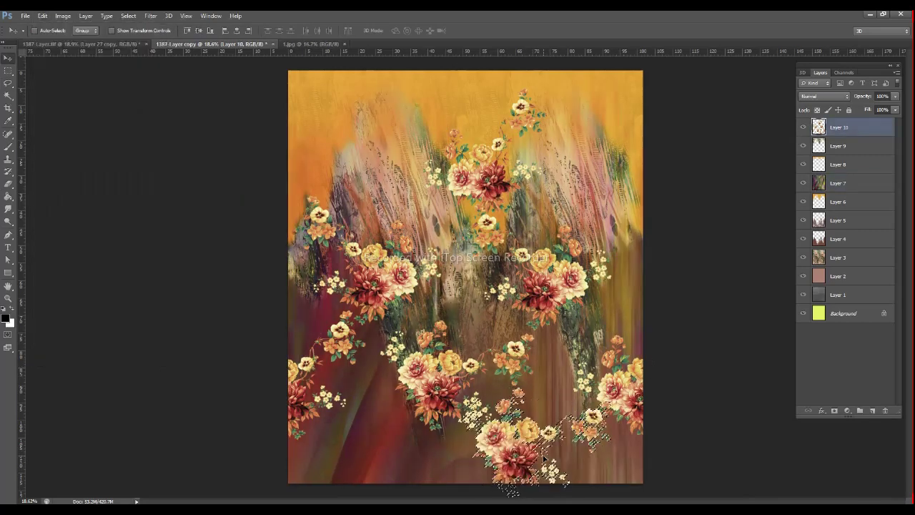
key(alt+e)
key(a)
key(h)
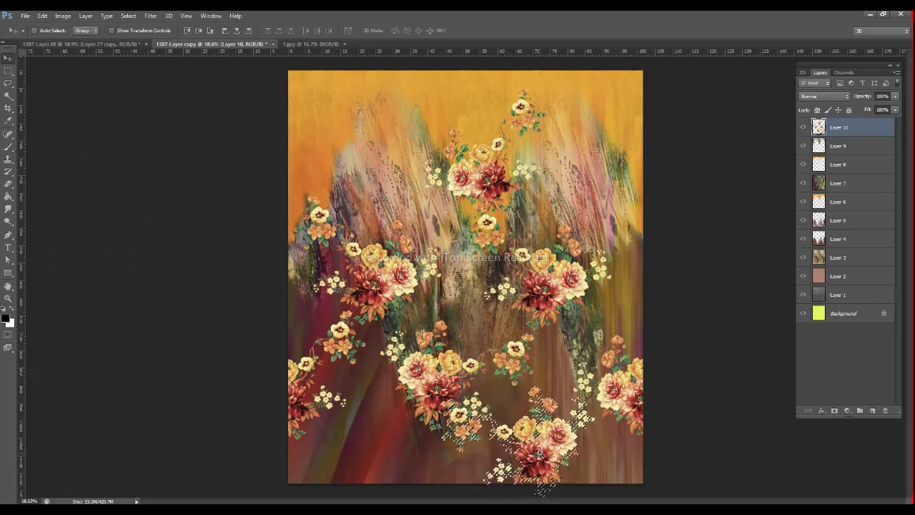
scroll(541, 455, up, 1)
key(alt+e)
key(a)
key(h)
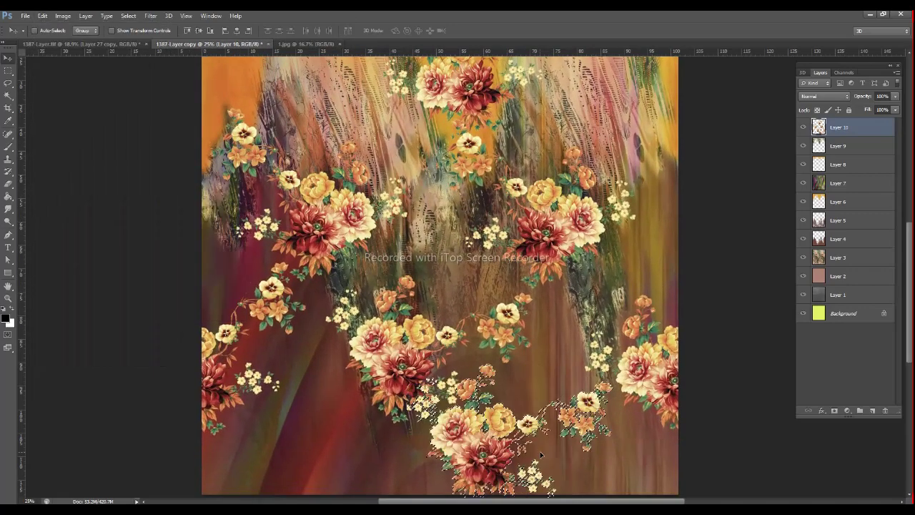
drag(542, 455, 548, 452)
key(ctrl+z)
click(838, 127)
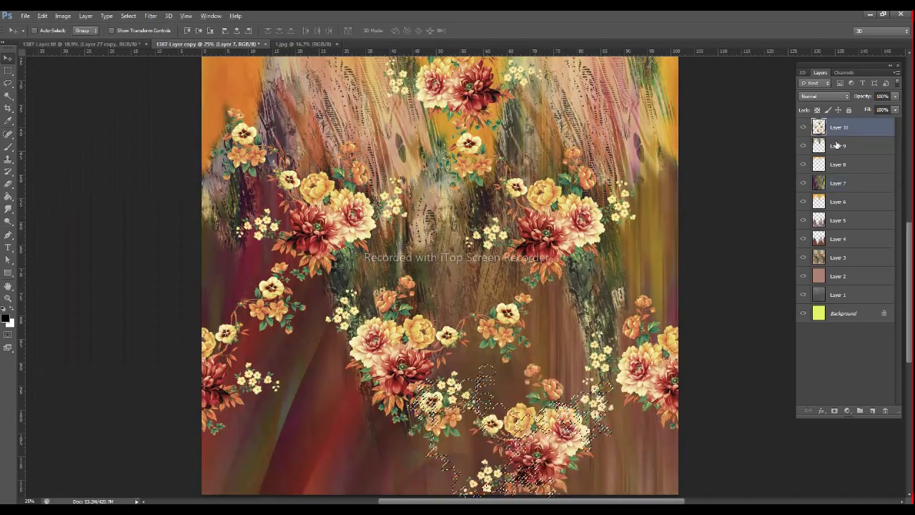
key(alt+e)
key(a)
key(h)
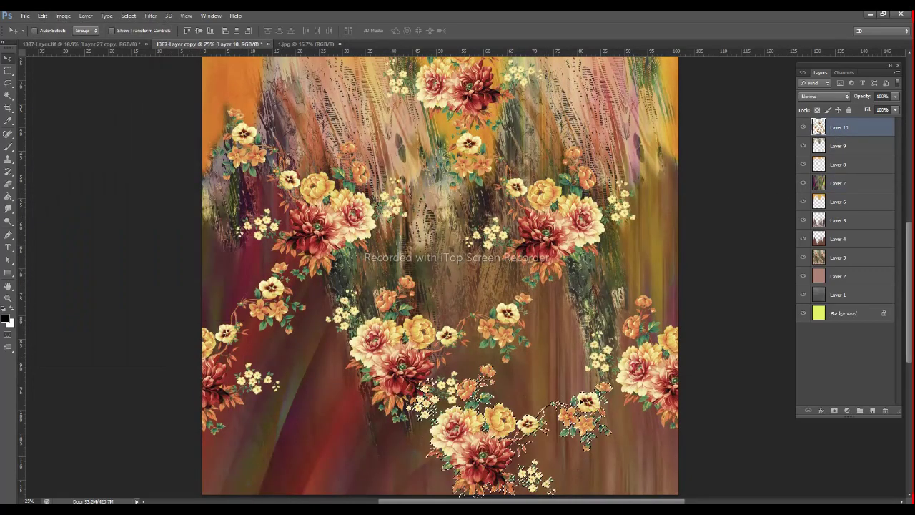
Step: Rotate the flipped copy to about 75°, flip it vertically, and nudge it into the corner
key(ctrl+t)
mouse_move(629, 401)
mouse_down()
mouse_move(576, 423)
mouse_move(678, 426)
mouse_move(688, 450)
mouse_up()
drag(544, 429, 561, 422)
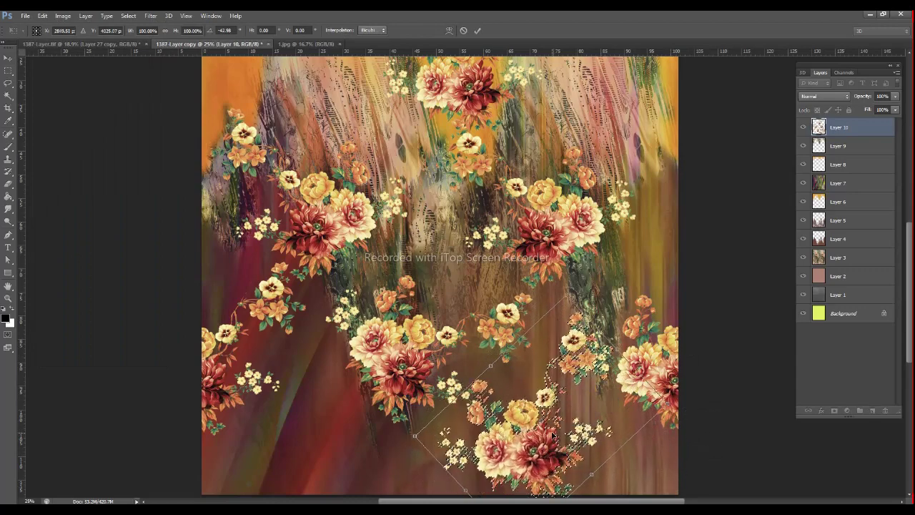
right_click(554, 432)
click(597, 411)
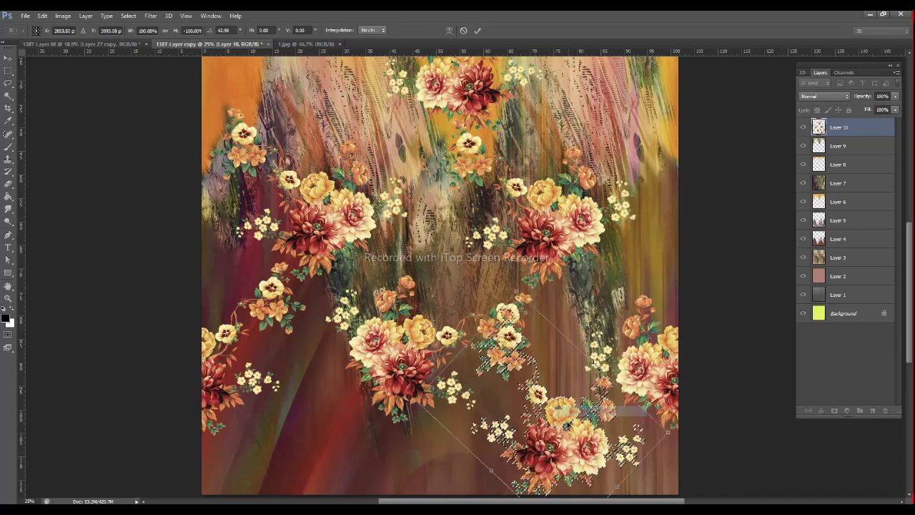
drag(675, 450, 687, 427)
drag(579, 433, 600, 426)
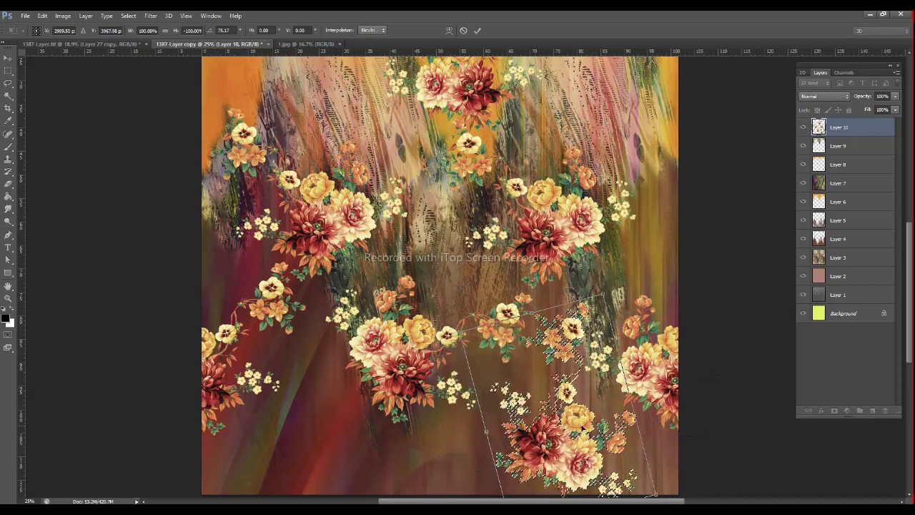
key(Return)
scroll(587, 424, down, 2)
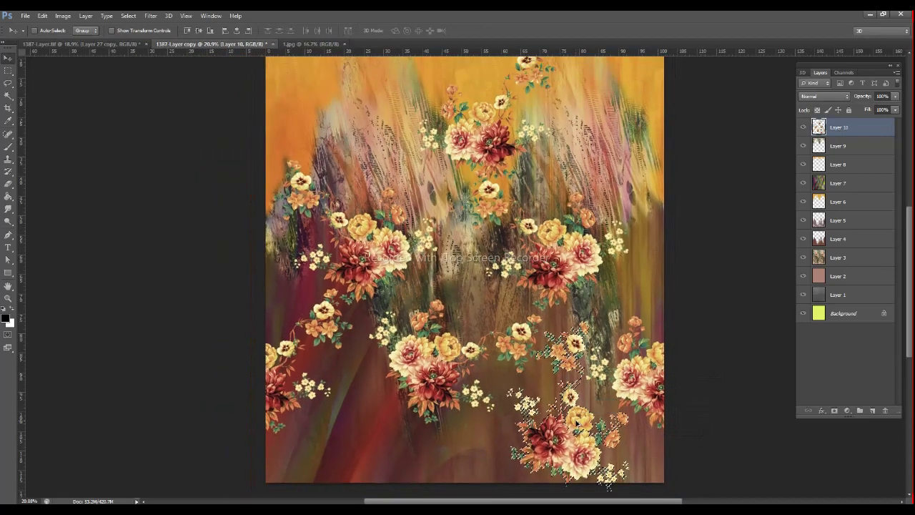
Step: Undo the rotated, flipped transform so the bouquet copy is upright again
key(ctrl+z)
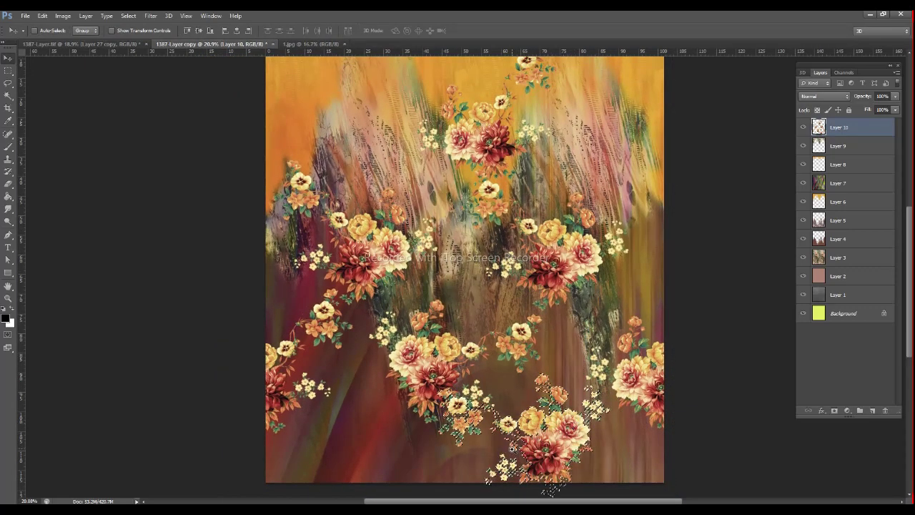
scroll(583, 433, up, 3)
scroll(583, 433, up, 1)
key(l)
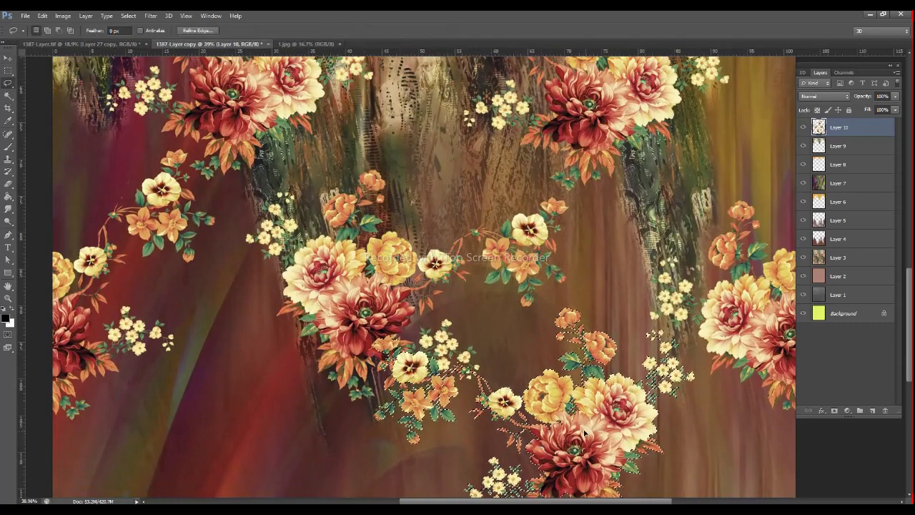
drag(584, 433, 579, 425)
Step: Drag the bouquet copy down-right into the lower right, just above the bottom edge
scroll(519, 394, up, 1)
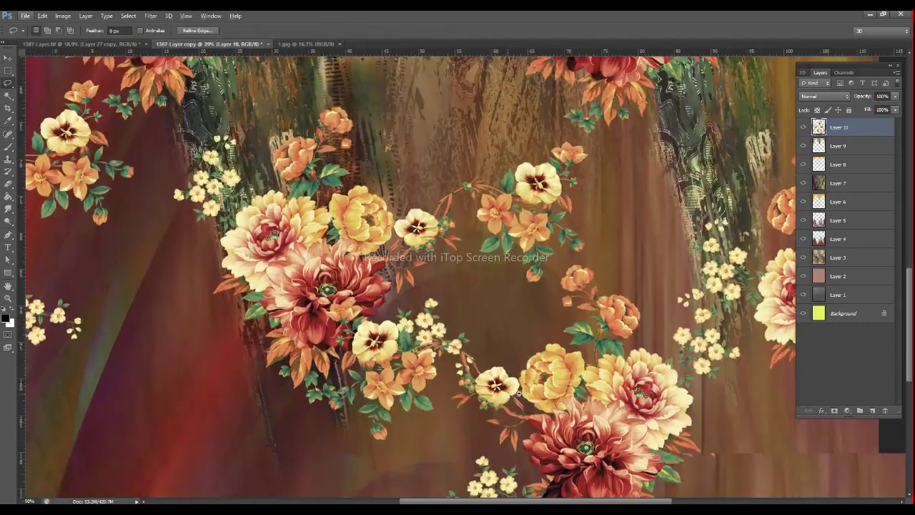
scroll(519, 393, up, 1)
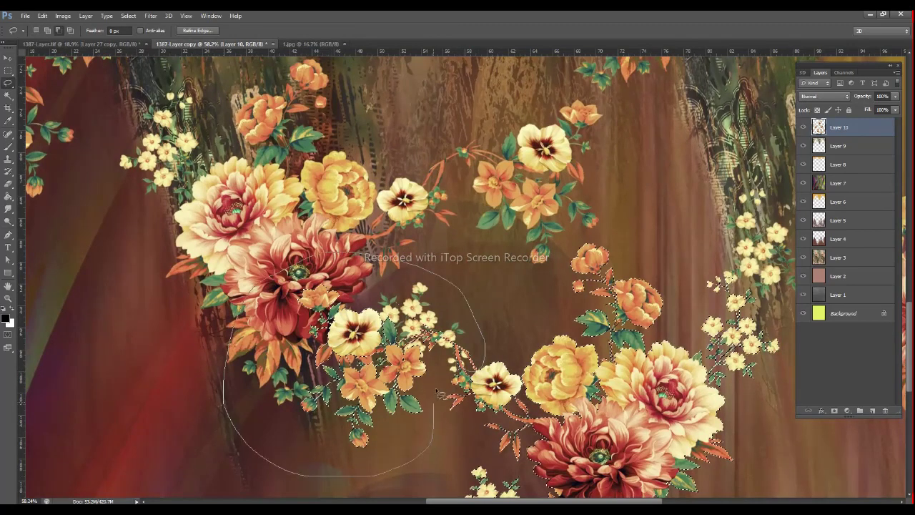
scroll(554, 382, down, 3)
scroll(554, 383, down, 2)
drag(545, 389, 559, 389)
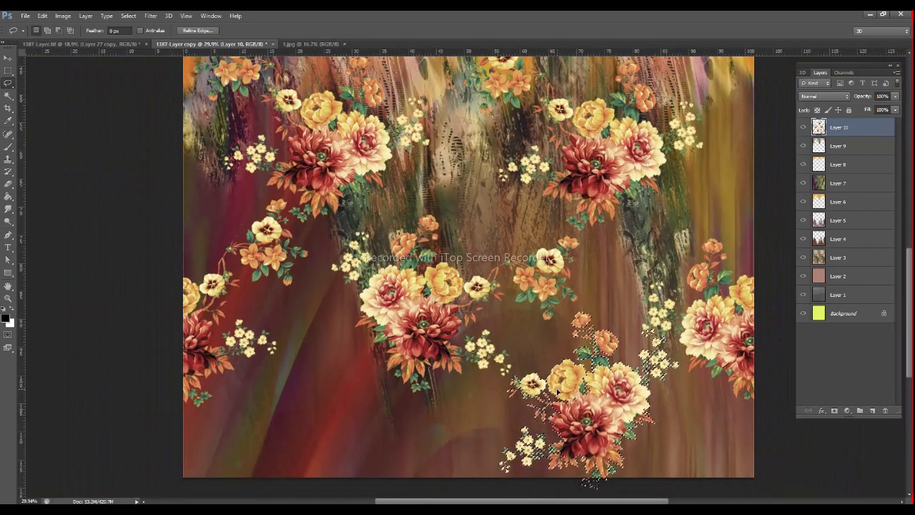
drag(559, 391, 580, 394)
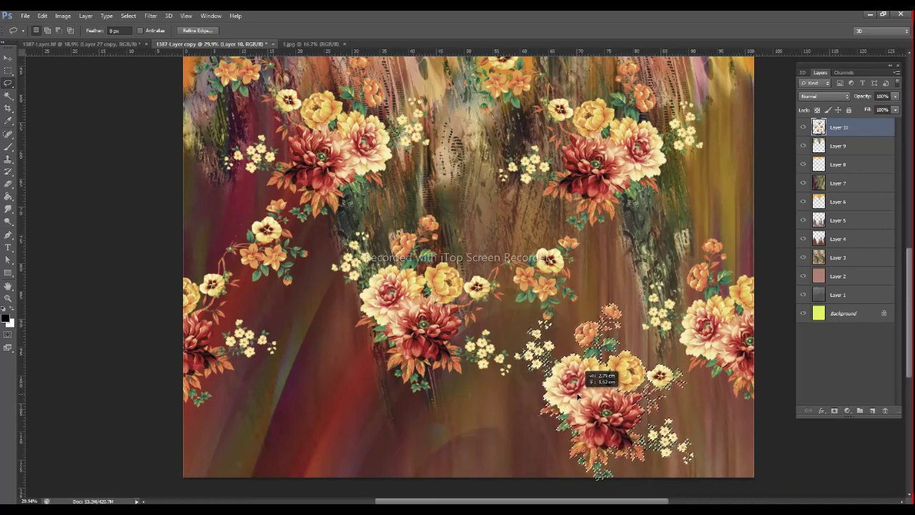
drag(579, 394, 585, 401)
Step: Open the flower image 2.tif as a separate document
scroll(585, 410, down, 3)
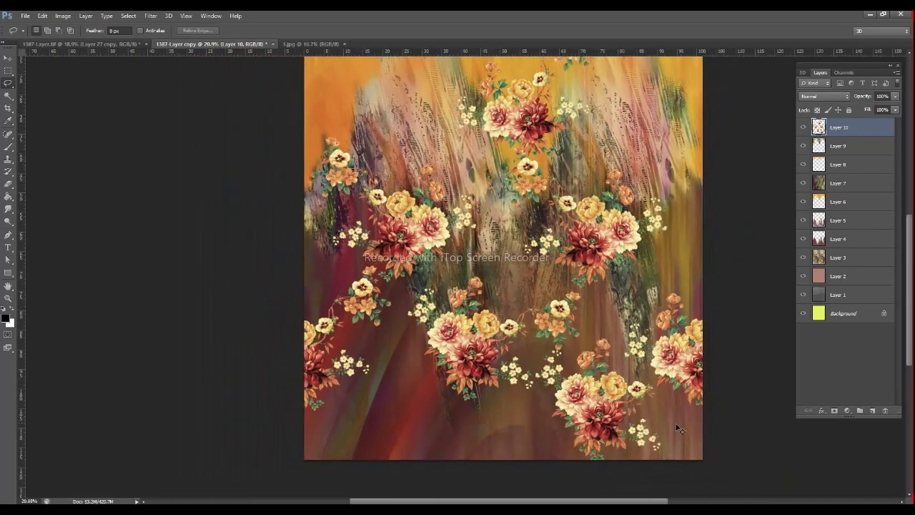
scroll(737, 472, up, 2)
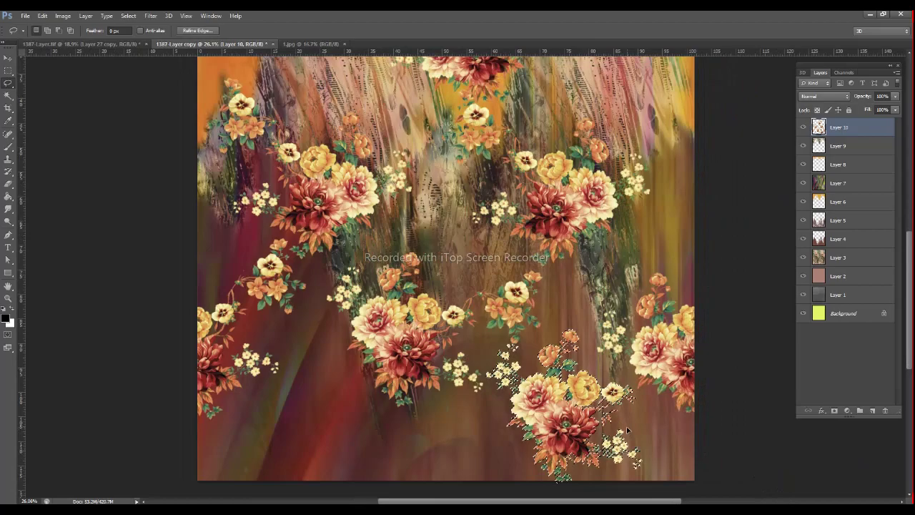
key(ctrl+o)
double_click(129, 75)
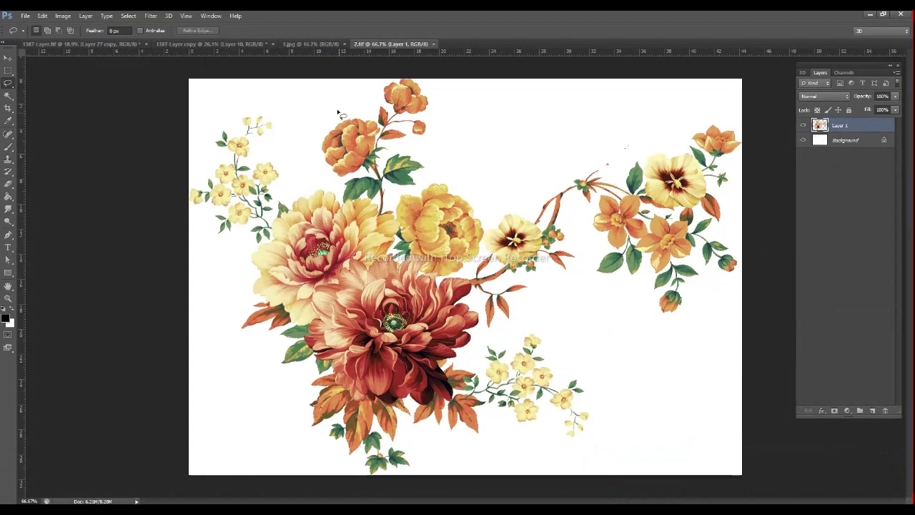
Step: Bring the 2.tif bouquet into the textile design and move it toward the lower left
click(239, 44)
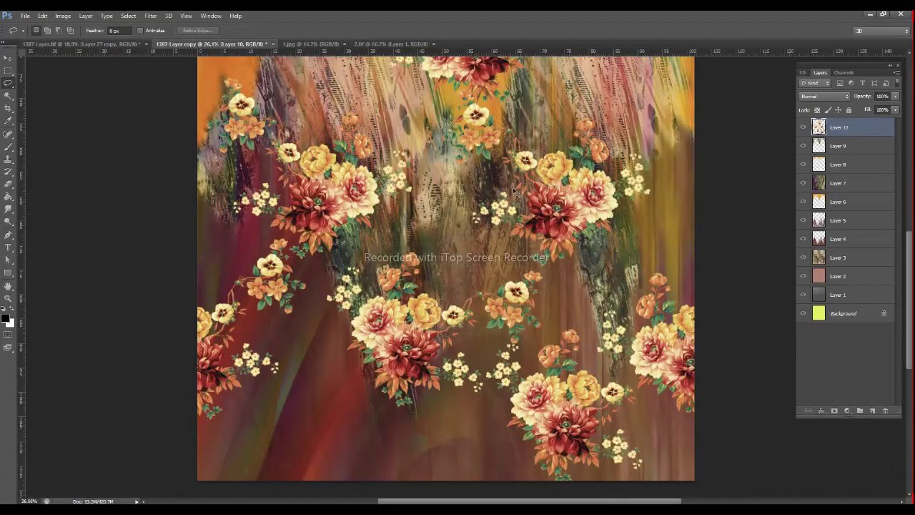
key(Tab)
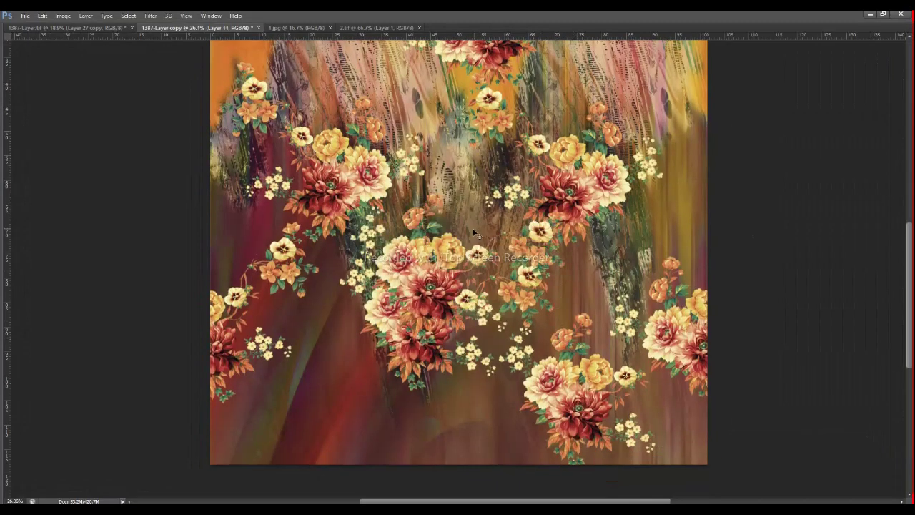
drag(579, 345, 375, 386)
Step: Tilt the new bouquet and place it near the lower left as Layer 11
key(ctrl+t)
drag(478, 346, 466, 315)
mouse_move(397, 386)
mouse_down()
mouse_move(411, 410)
mouse_move(364, 422)
mouse_move(353, 404)
mouse_up()
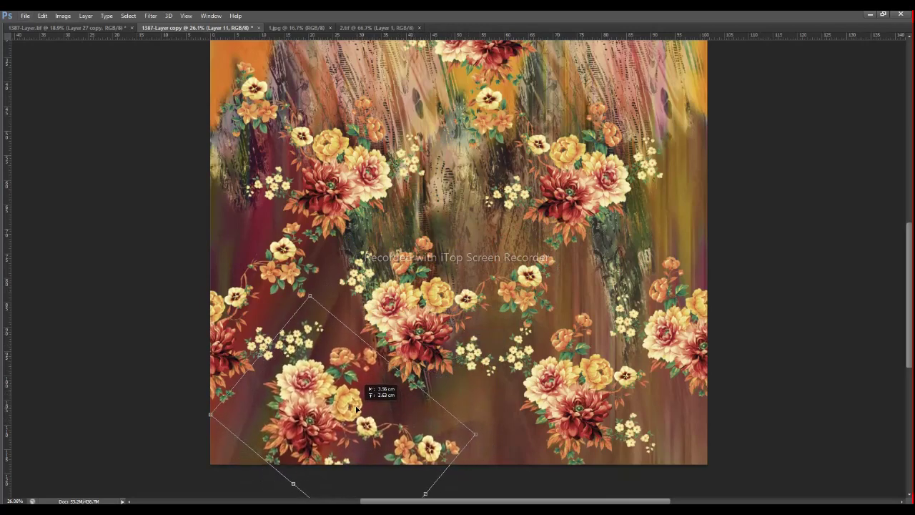
drag(500, 371, 515, 315)
drag(379, 386, 367, 409)
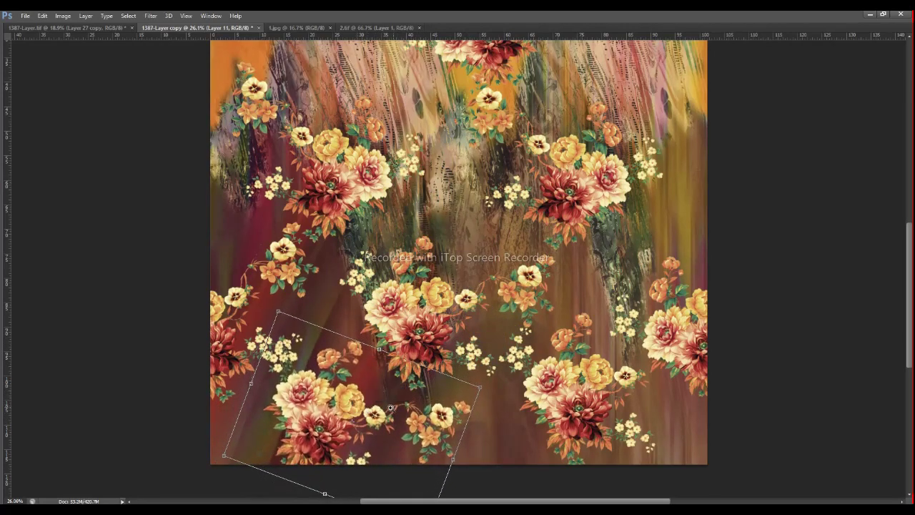
scroll(366, 410, down, 2)
scroll(379, 414, up, 1)
scroll(389, 418, up, 2)
drag(390, 418, 393, 421)
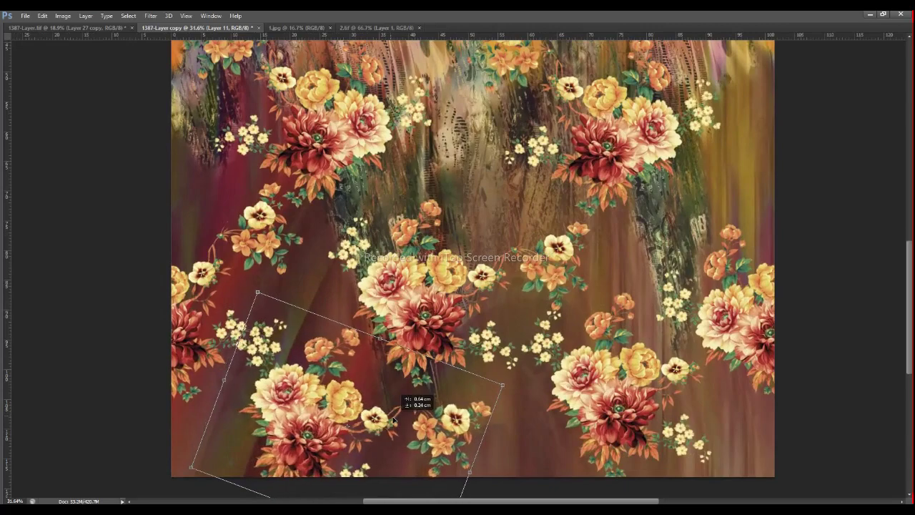
key(Return)
scroll(325, 373, up, 5)
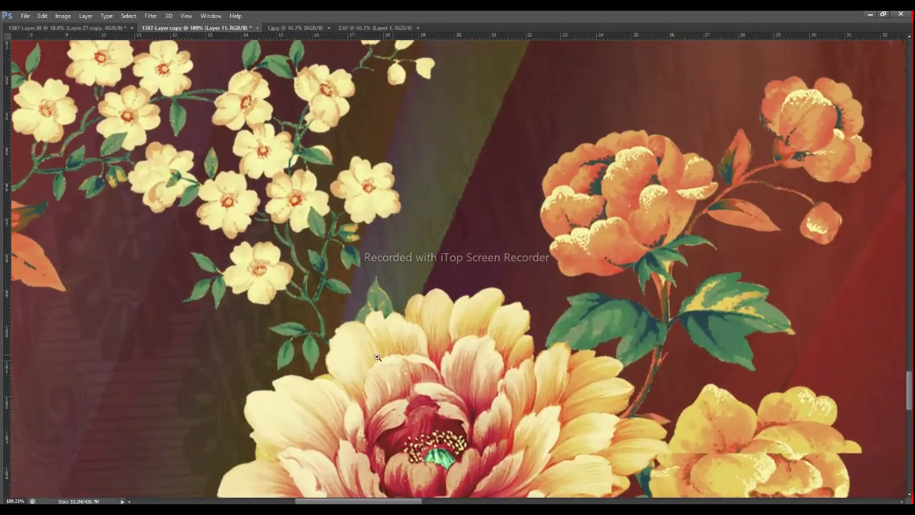
Step: Lasso the small cream flower cluster and delete it
scroll(386, 355, down, 3)
scroll(370, 359, down, 1)
drag(379, 337, 332, 356)
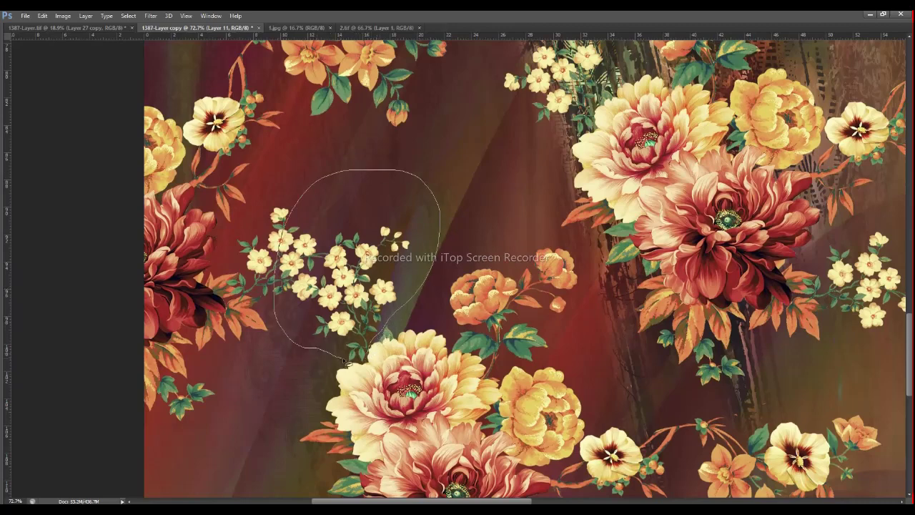
drag(370, 363, 376, 346)
key(Delete)
key(ctrl+d)
Step: Select the lower-left bouquet and nudge it slightly down-right
scroll(390, 317, down, 1)
scroll(389, 317, down, 1)
scroll(410, 386, down, 1)
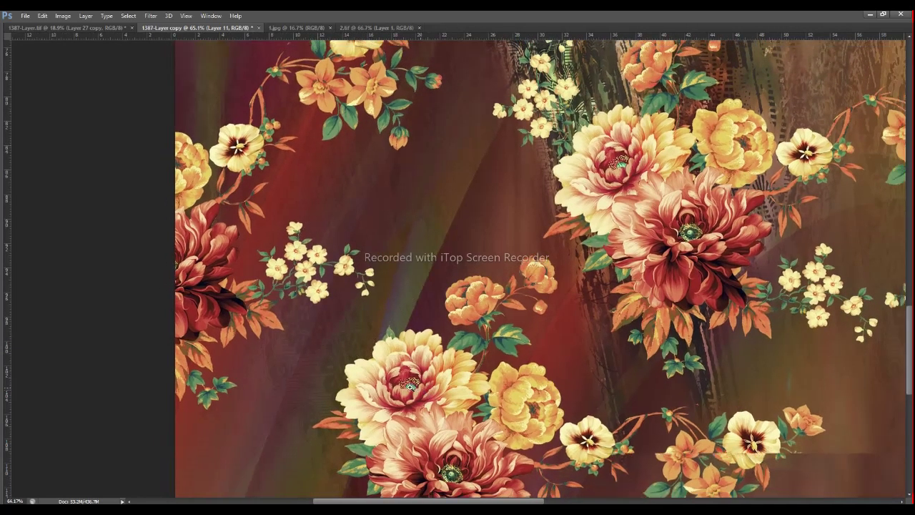
scroll(409, 385, down, 2)
drag(414, 376, 395, 363)
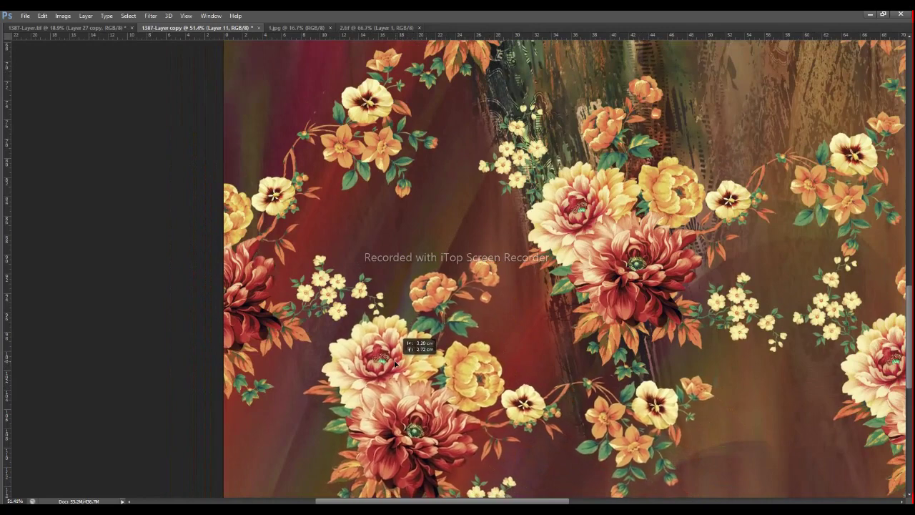
scroll(401, 361, down, 2)
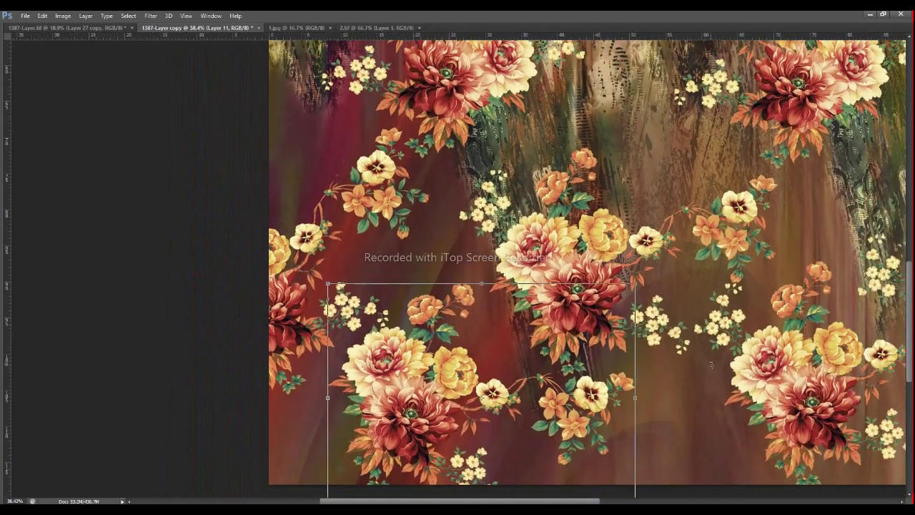
drag(557, 392, 550, 397)
drag(477, 401, 479, 401)
key(Return)
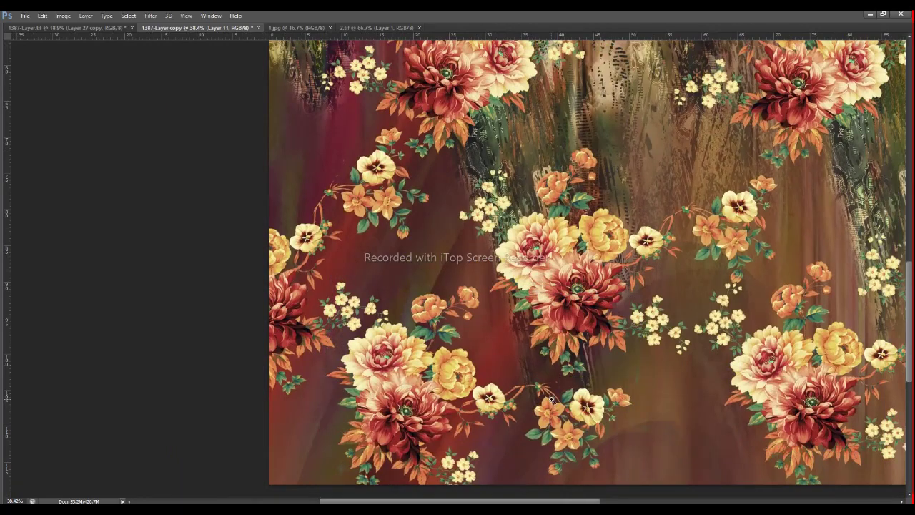
scroll(541, 400, down, 1)
scroll(531, 401, down, 1)
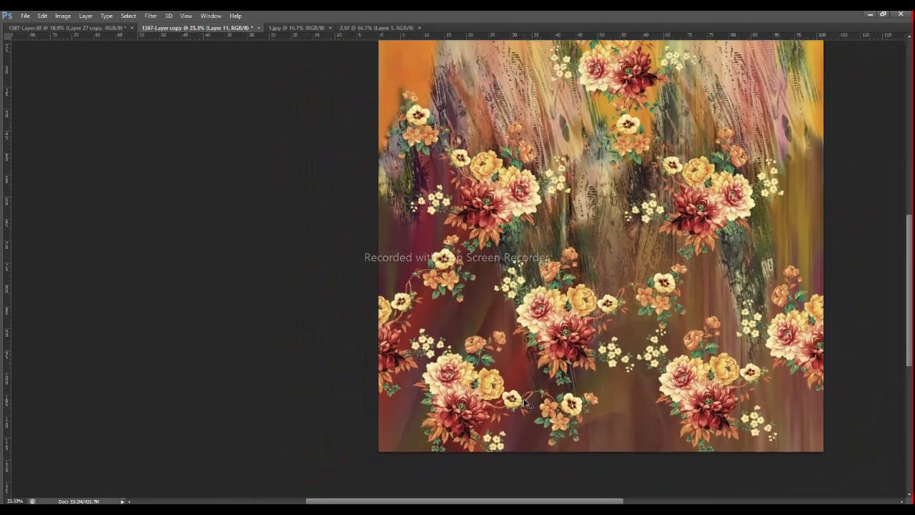
scroll(542, 408, down, 1)
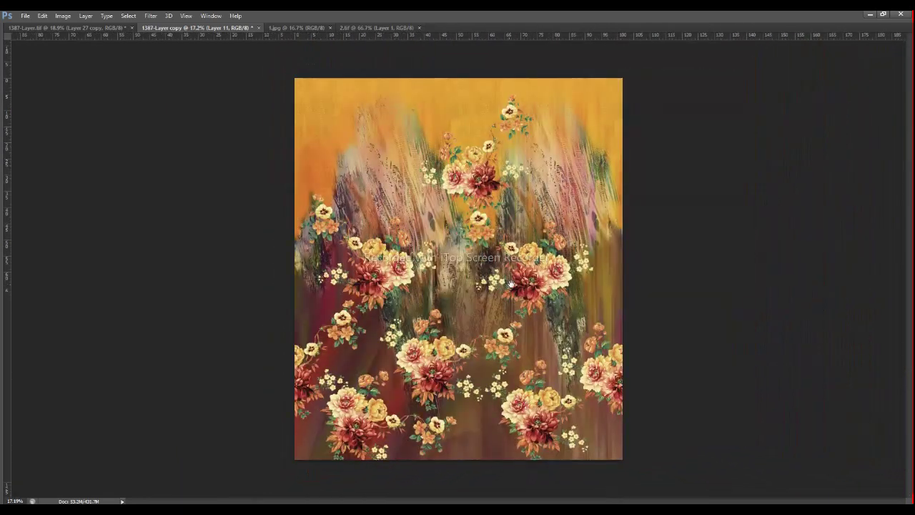
Step: Paste the copied bouquet into the design and move it to the upper left
key(Tab)
click(833, 146)
key(ctrl+e)
key(ctrl+v)
drag(545, 300, 400, 164)
Step: Rotate the pasted bouquet about -23° and scale it to roughly 87%
key(ctrl+t)
mouse_move(427, 241)
mouse_down()
mouse_move(448, 195)
mouse_move(449, 162)
mouse_up()
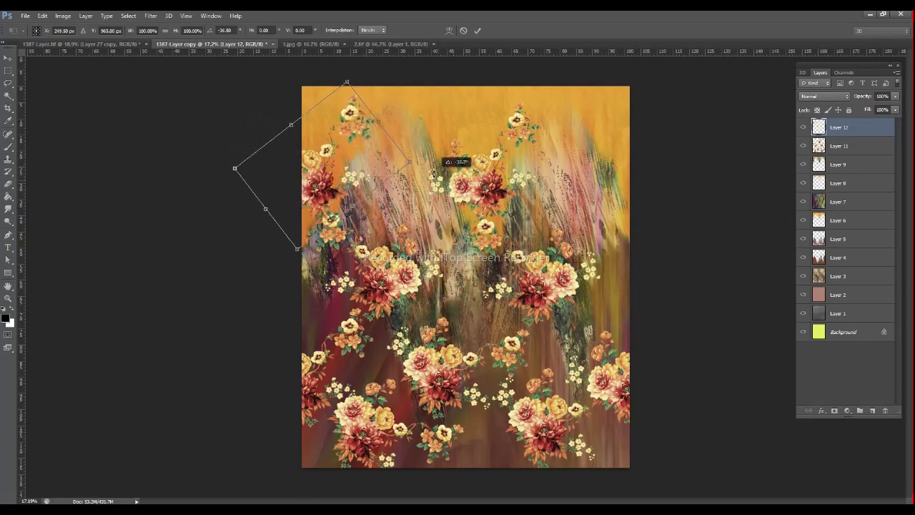
drag(341, 181, 324, 185)
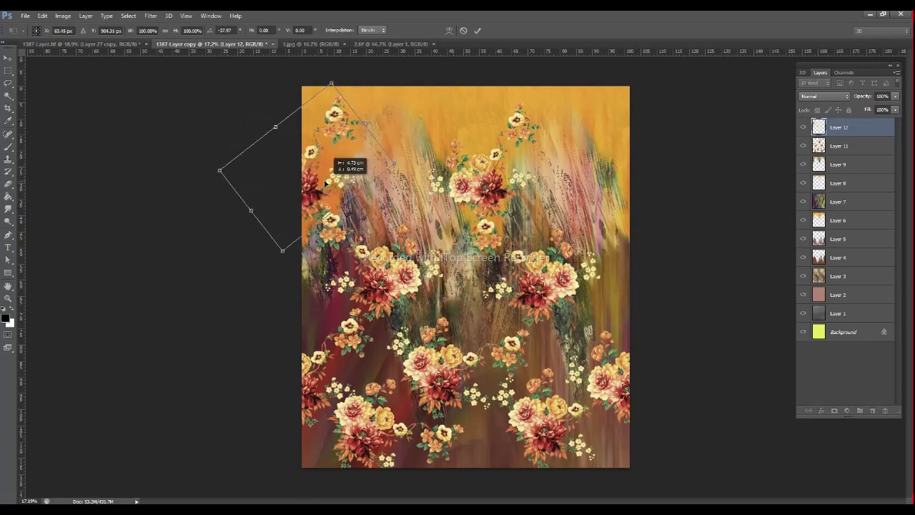
drag(390, 169, 381, 172)
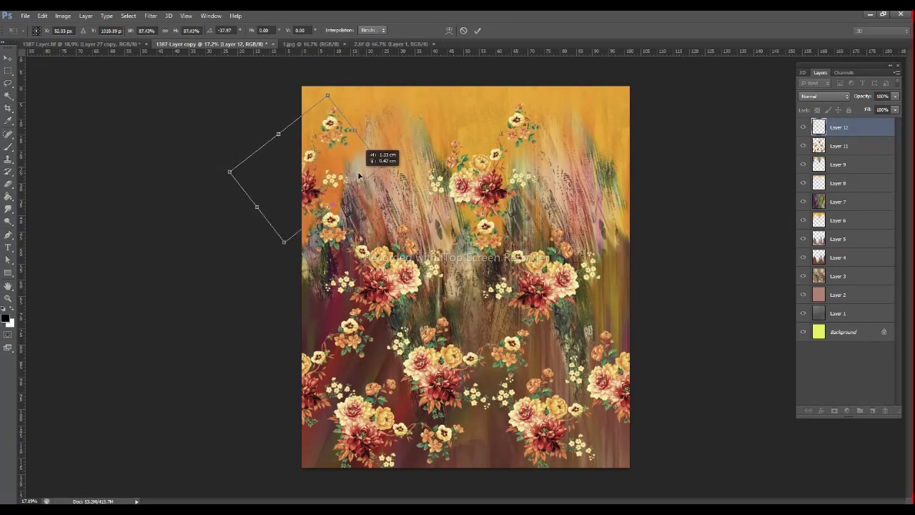
mouse_move(380, 171)
mouse_down()
mouse_move(361, 177)
mouse_move(469, 184)
mouse_up()
key(Return)
Step: Show rulers and push the bouquet partly past the left edge
key(ctrl+plus)
key(ctrl+r)
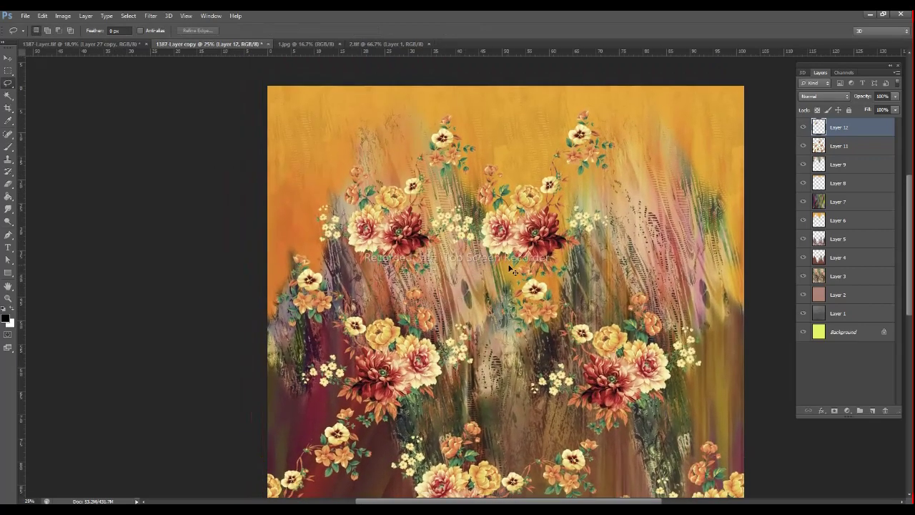
drag(509, 270, 487, 270)
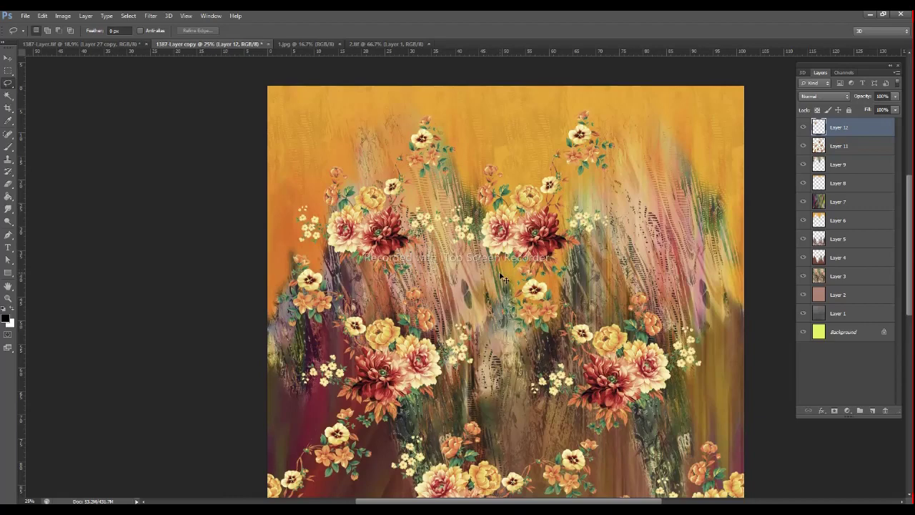
drag(502, 279, 395, 284)
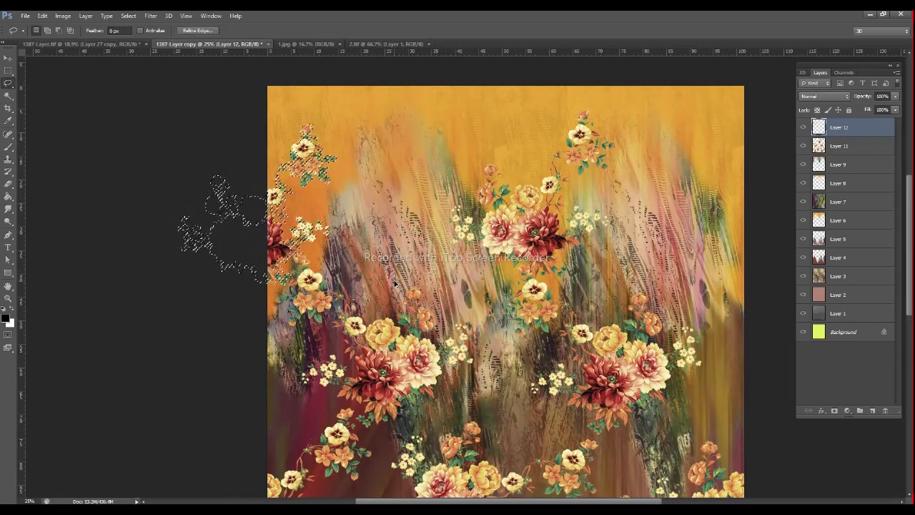
Step: Copy the overhanging flowers 101.60 cm across to the right edge
key(m)
drag(186, 404, 664, 379)
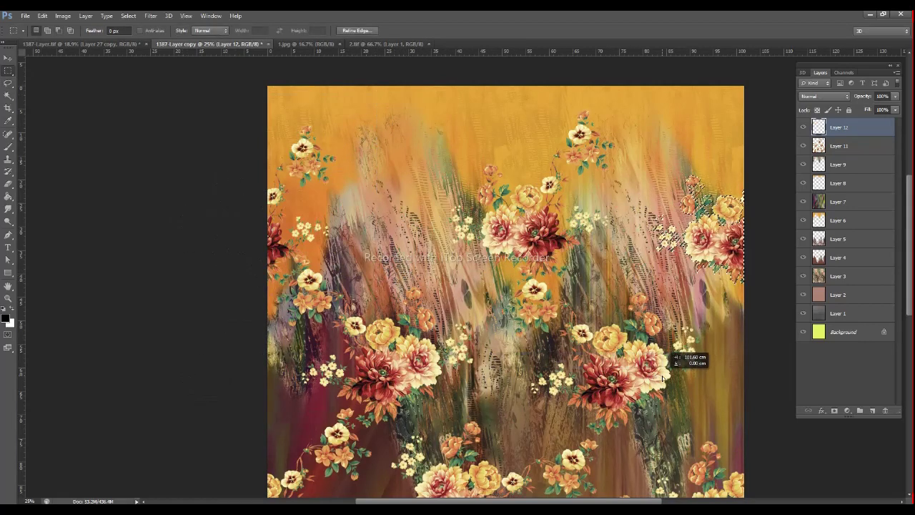
scroll(615, 304, down, 3)
scroll(615, 304, up, 1)
scroll(572, 336, down, 3)
key(ctrl+r)
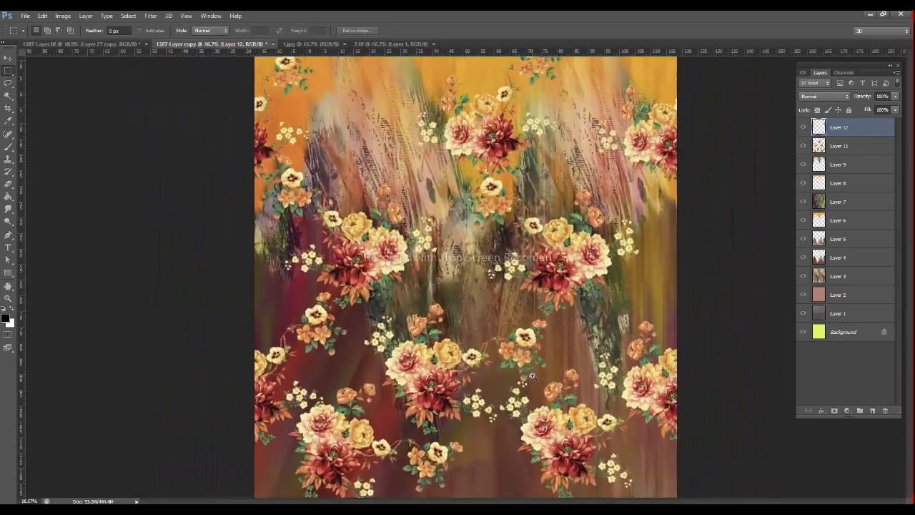
scroll(533, 375, up, 1)
scroll(540, 285, down, 1)
key(i)
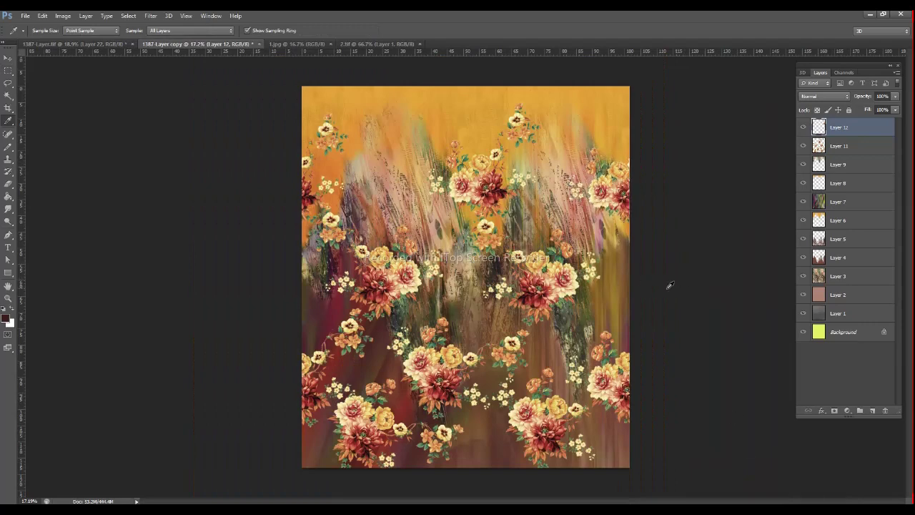
Step: Add a new empty layer above Layer 7 after toggling Layer 8's visibility
click(834, 197)
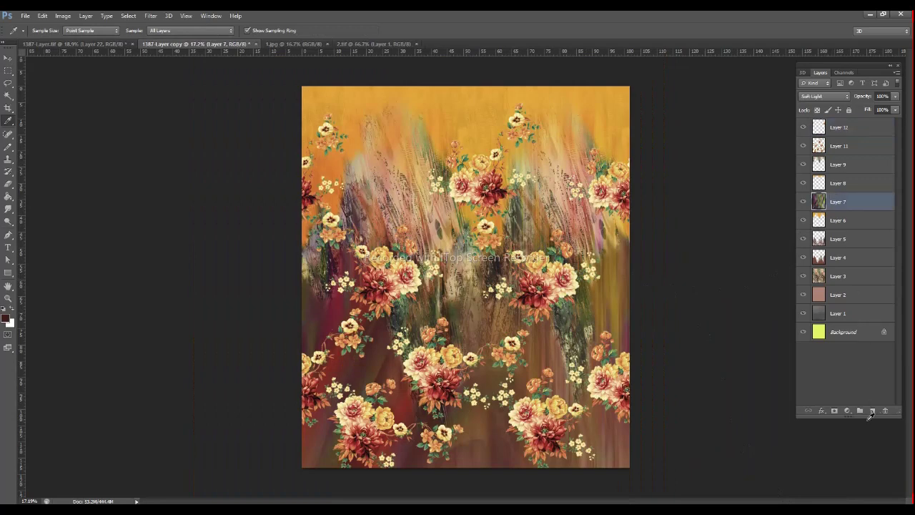
click(802, 184)
click(803, 184)
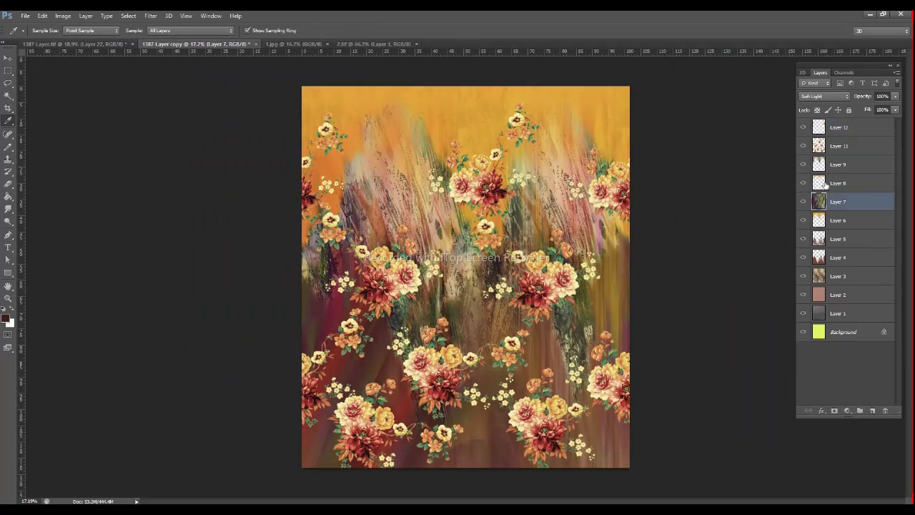
click(871, 411)
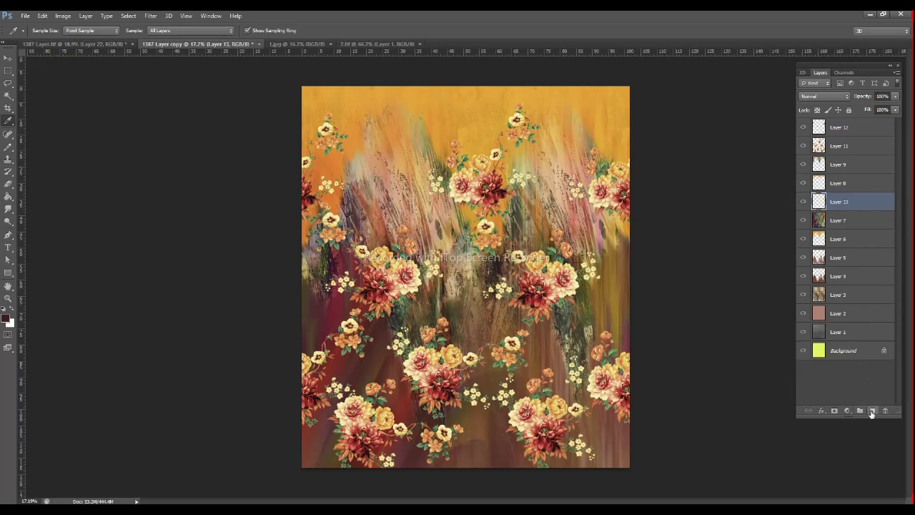
Step: Drag a deep maroon gradient up from the canvas bottom, then undo it
click(6, 198)
click(50, 194)
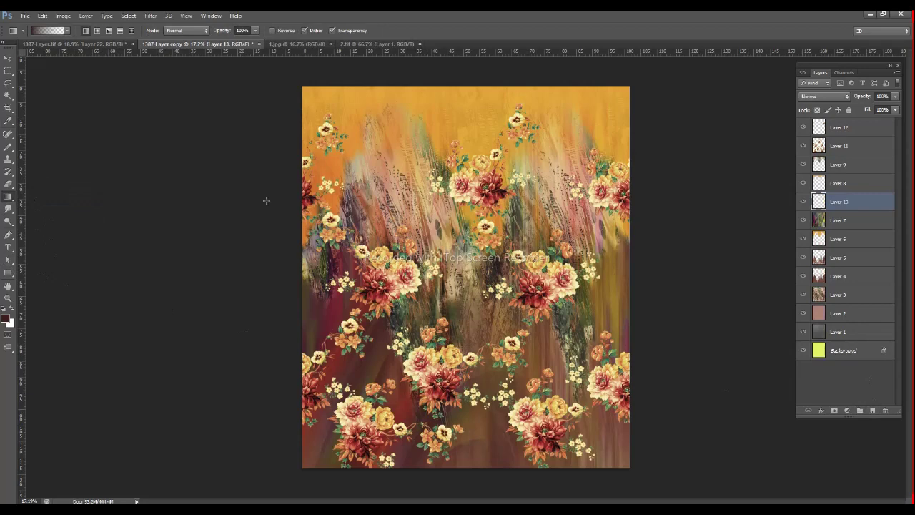
drag(477, 436, 489, 309)
key(ctrl+z)
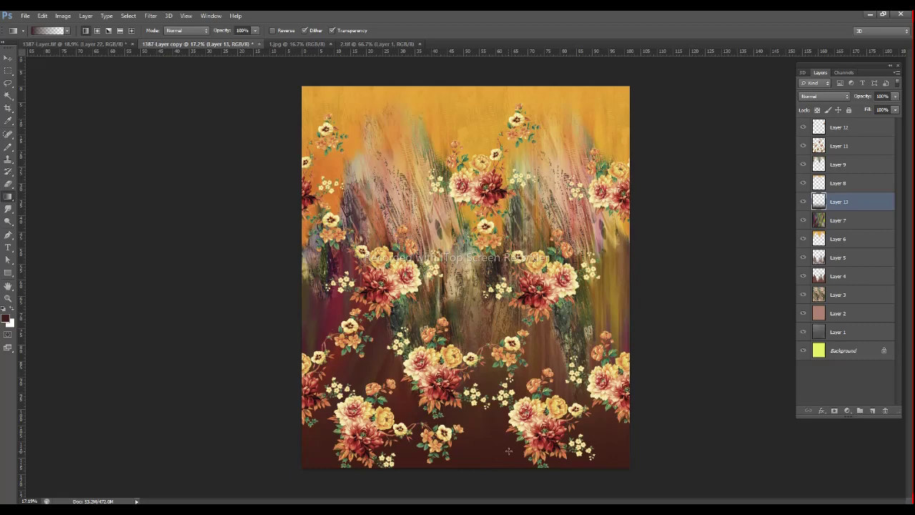
key(w)
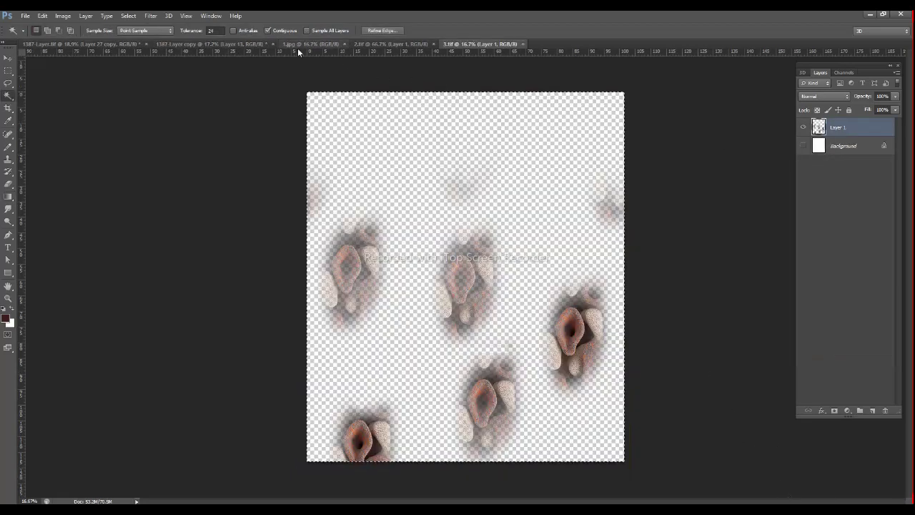
Step: Paste the 3.tif texture into the floral design as Layer 14 with Multiply blending
click(239, 45)
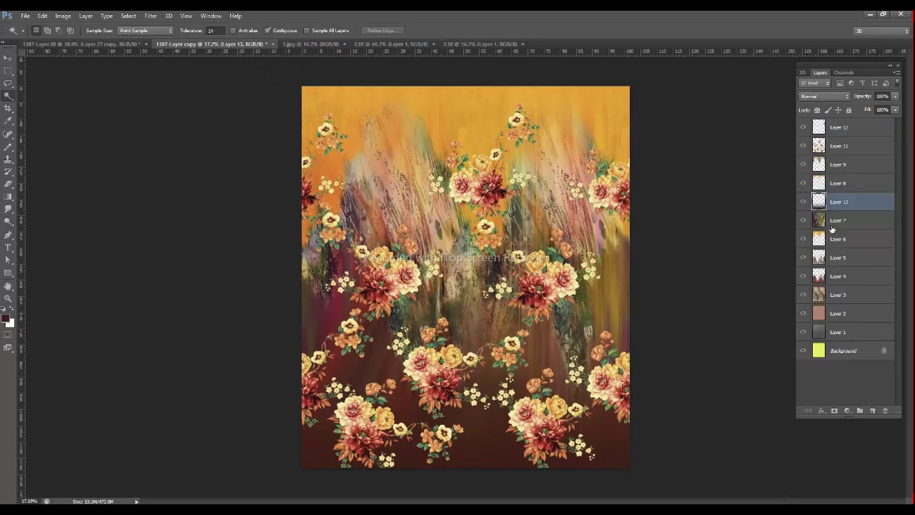
key(ctrl+v)
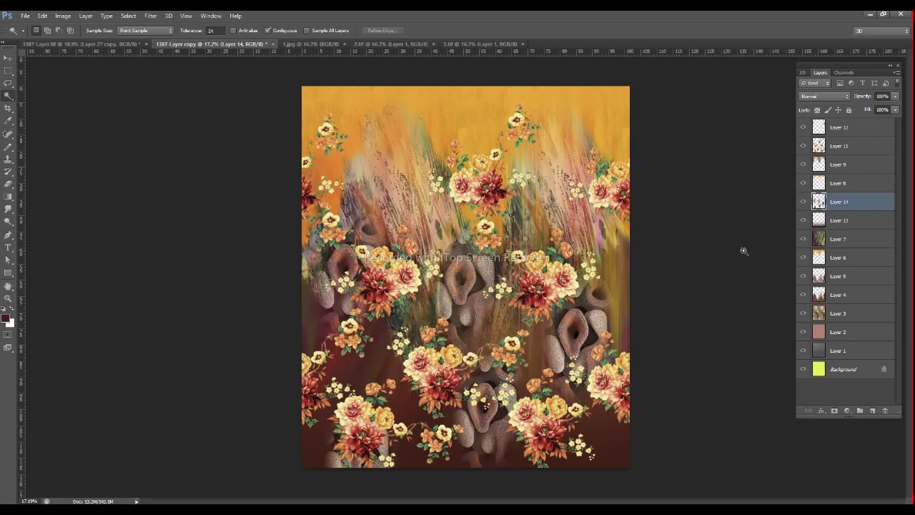
click(818, 94)
click(816, 110)
key(Down)
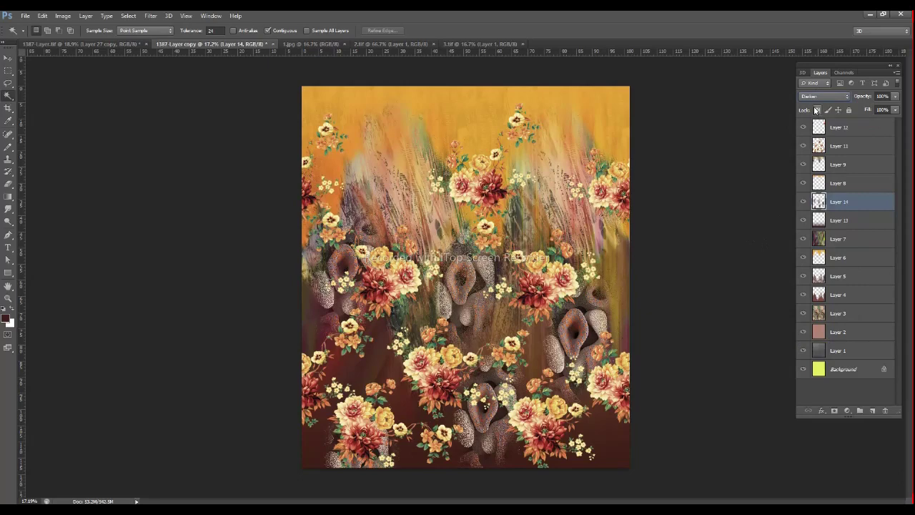
key(Down)
key(Down)
key(Down)
key(Down)
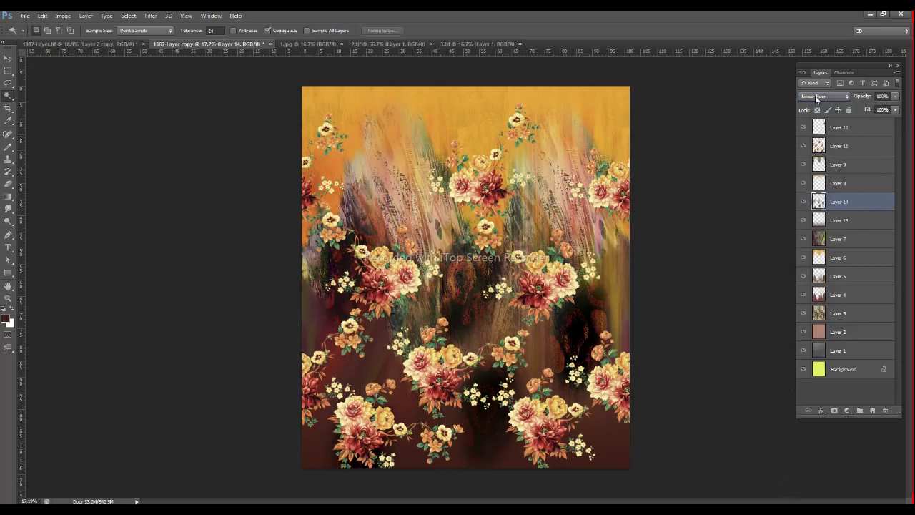
Step: Set the Layer 14 stone texture to Luminosity blend mode at 50% opacity
scroll(816, 98, down, 1)
scroll(815, 95, down, 1)
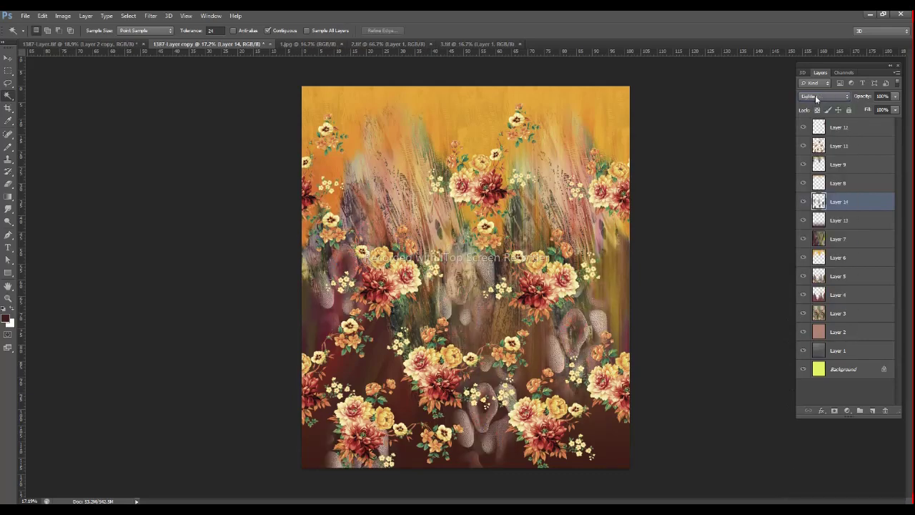
scroll(815, 96, down, 1)
scroll(814, 95, down, 1)
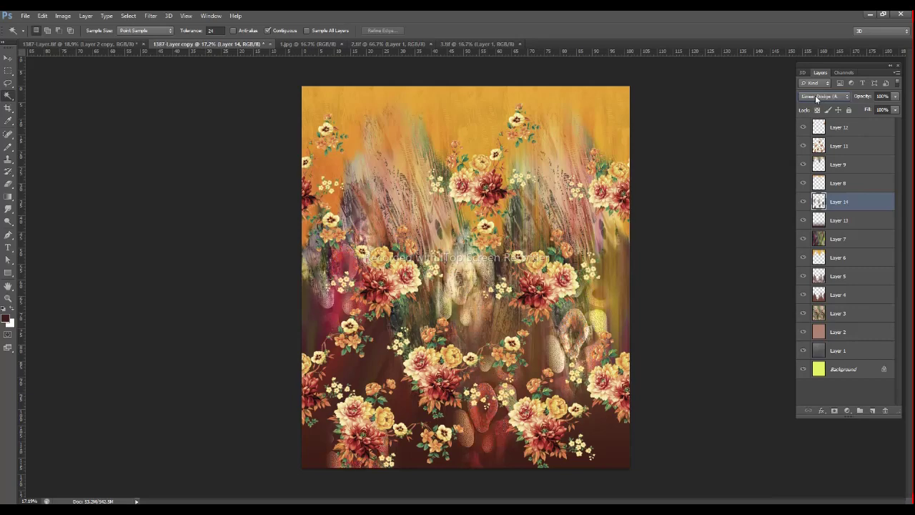
scroll(814, 95, down, 1)
scroll(815, 95, down, 1)
scroll(815, 95, down, 1)
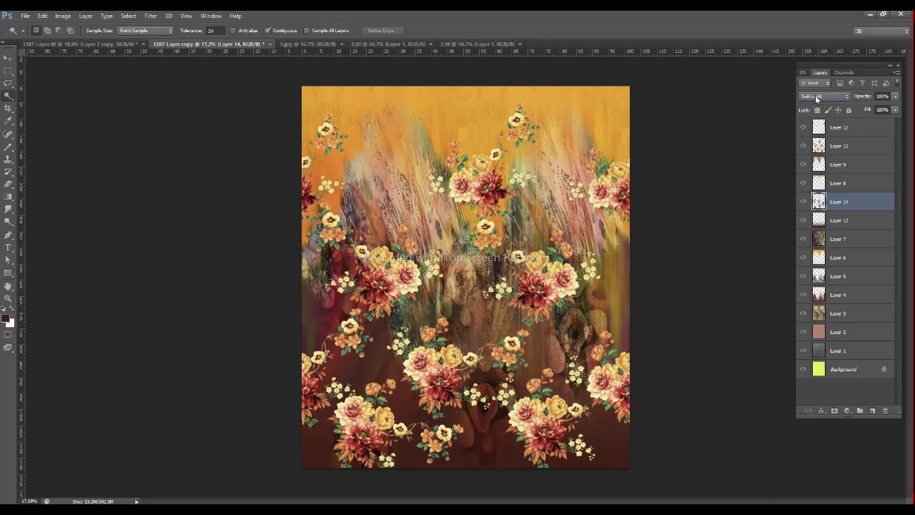
scroll(815, 95, down, 1)
scroll(815, 95, down, 1)
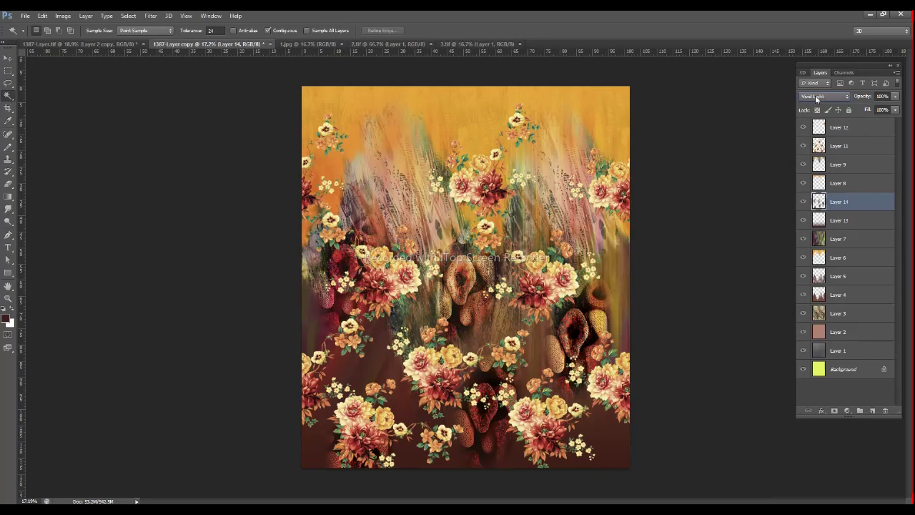
scroll(815, 95, down, 1)
scroll(815, 95, down, 1)
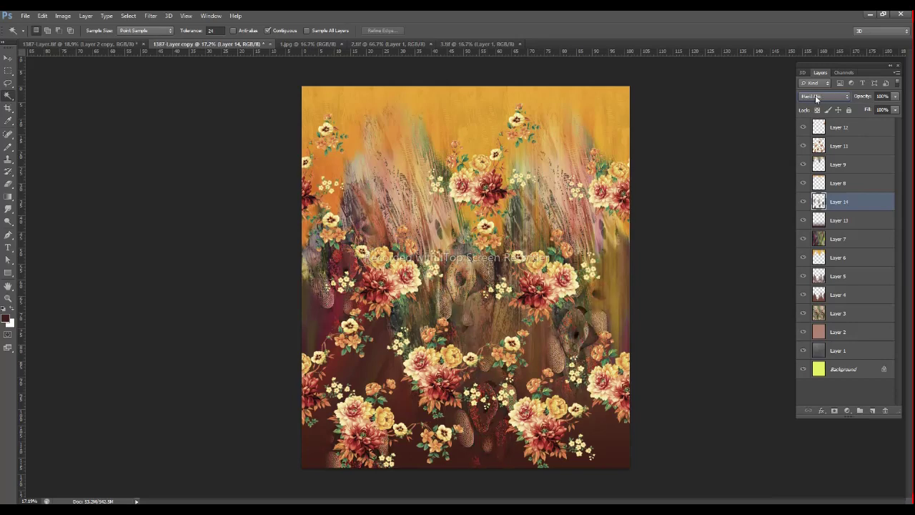
scroll(814, 95, down, 1)
scroll(815, 98, down, 1)
scroll(816, 99, down, 1)
scroll(815, 95, down, 1)
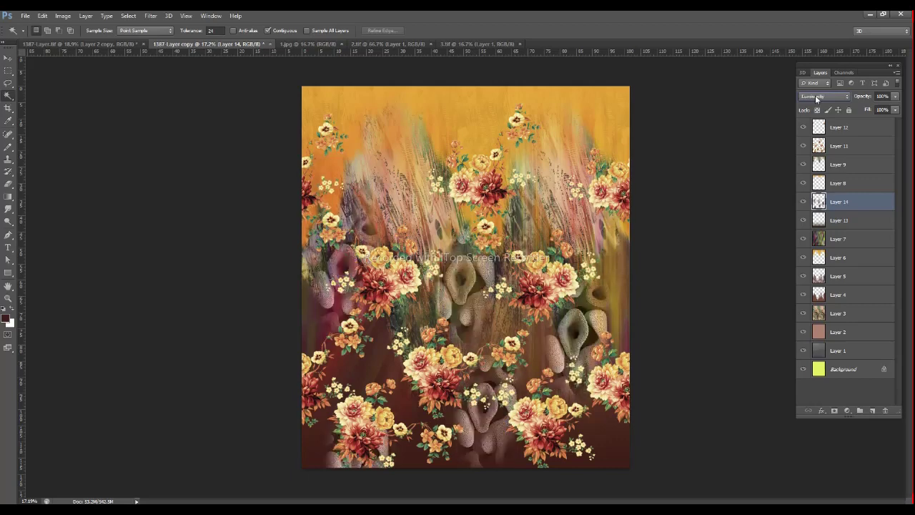
scroll(815, 95, down, 1)
click(895, 96)
click(877, 109)
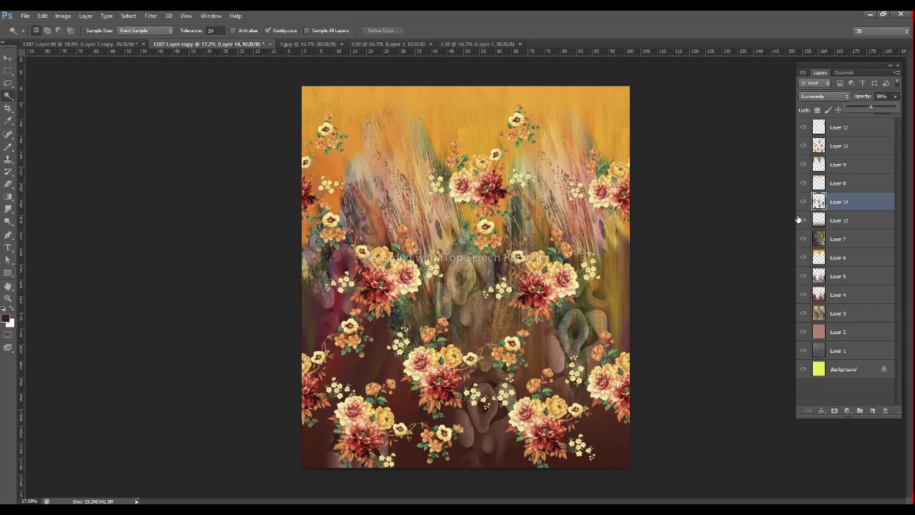
click(865, 72)
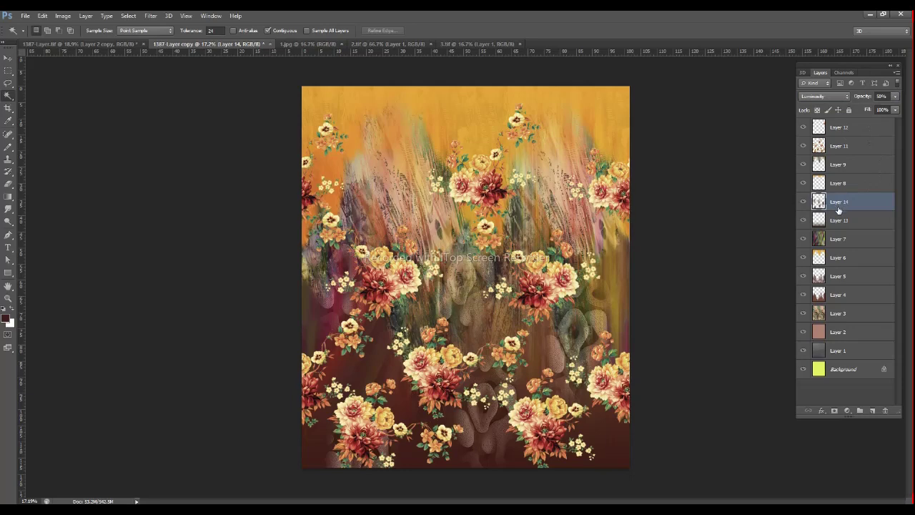
Step: Move Layer 14 up above Layer 9 and toggle it to compare
drag(841, 207, 841, 155)
click(803, 166)
click(803, 165)
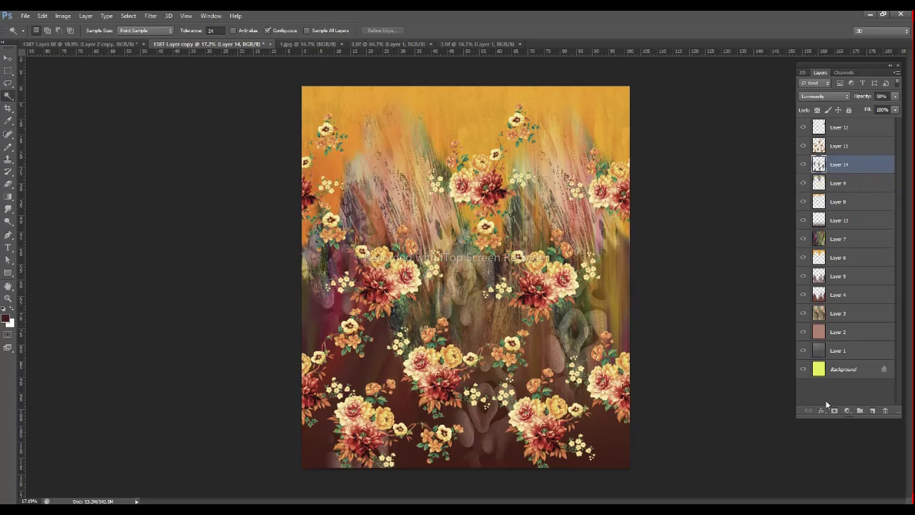
Step: Move Layer 14 back beneath Layer 9 and check the Layer 11 flowers
key(ctrl+bracketleft)
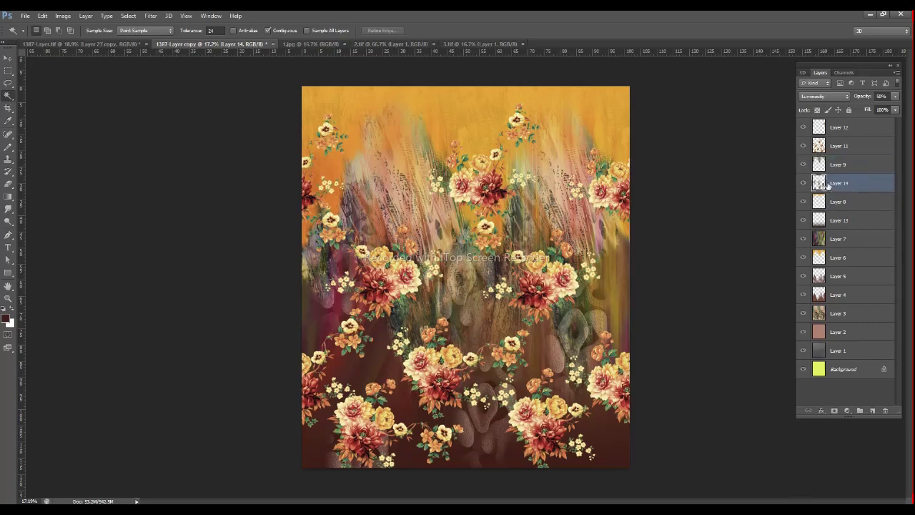
click(804, 147)
click(803, 146)
click(804, 129)
click(804, 128)
Step: Merge the Layer 11 and Layer 12 flowers into a single Layer 12
click(832, 133)
shift+click(833, 147)
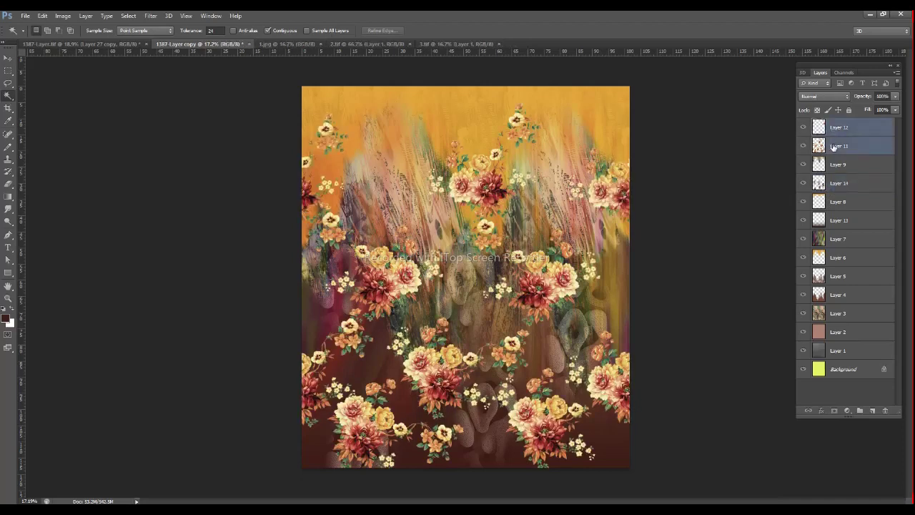
key(ctrl+e)
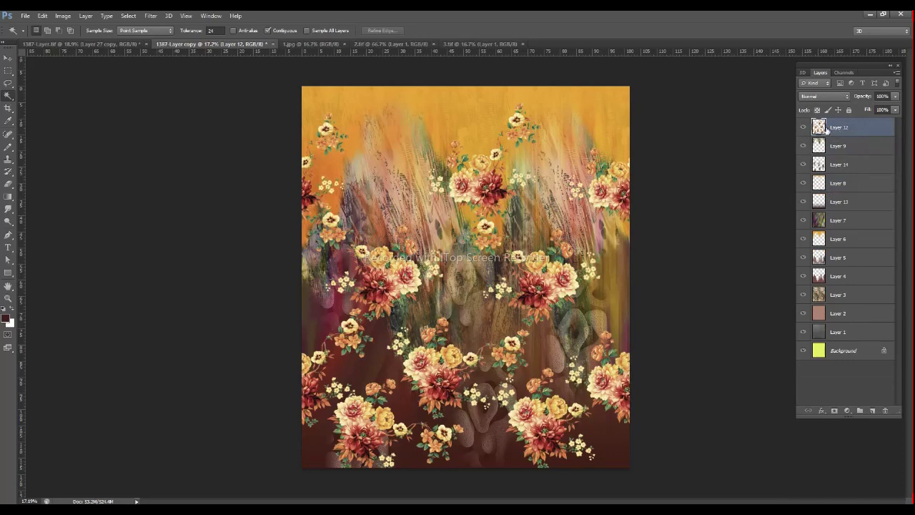
double_click(819, 129)
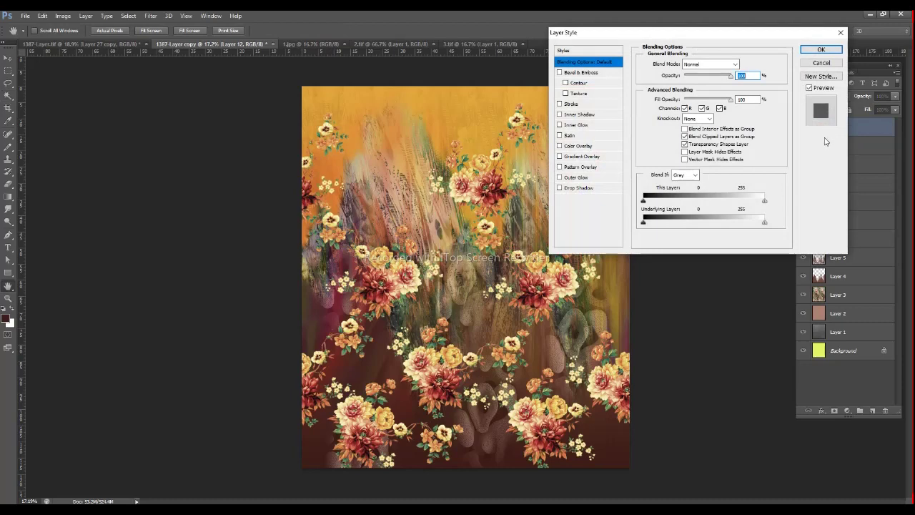
Step: Enable a drop shadow on Layer 12 and set rough distance, spread and size values
click(579, 187)
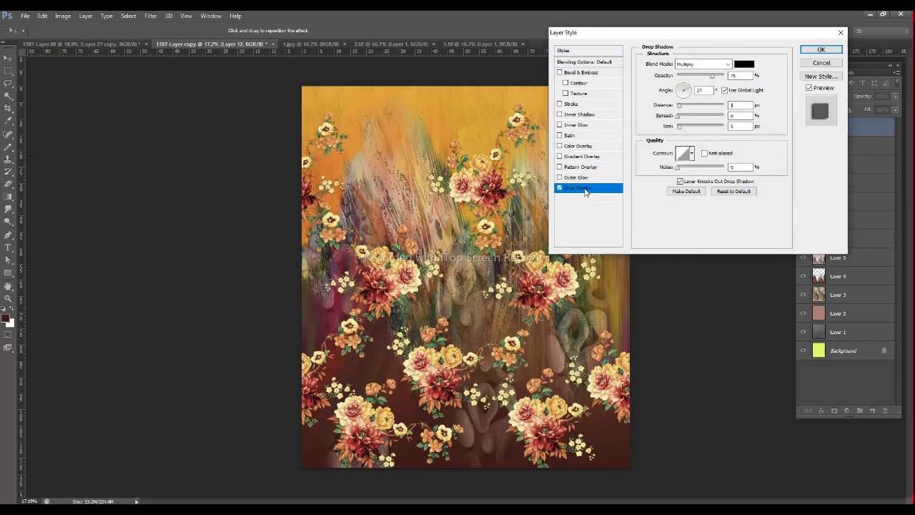
double_click(733, 105)
scroll(733, 105, up, 3)
scroll(733, 105, up, 5)
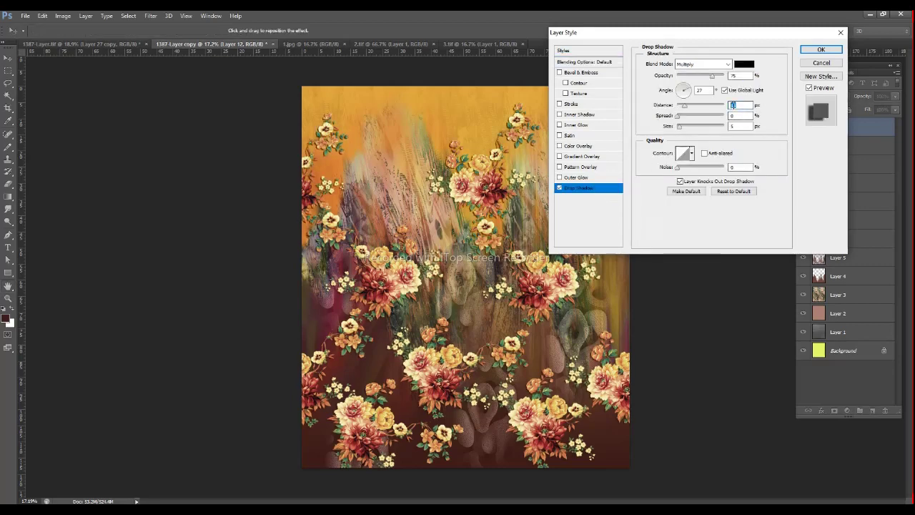
scroll(743, 112, up, 1)
double_click(735, 116)
scroll(737, 118, up, 2)
scroll(741, 123, up, 1)
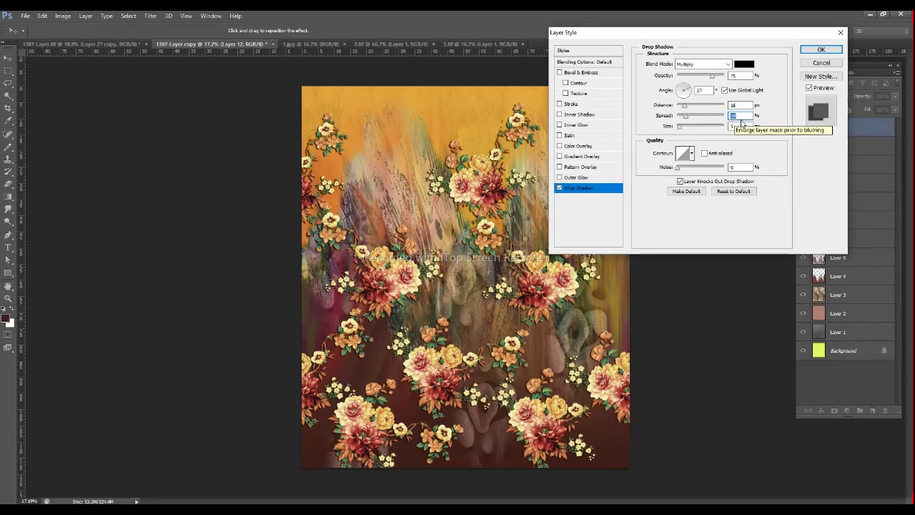
double_click(730, 127)
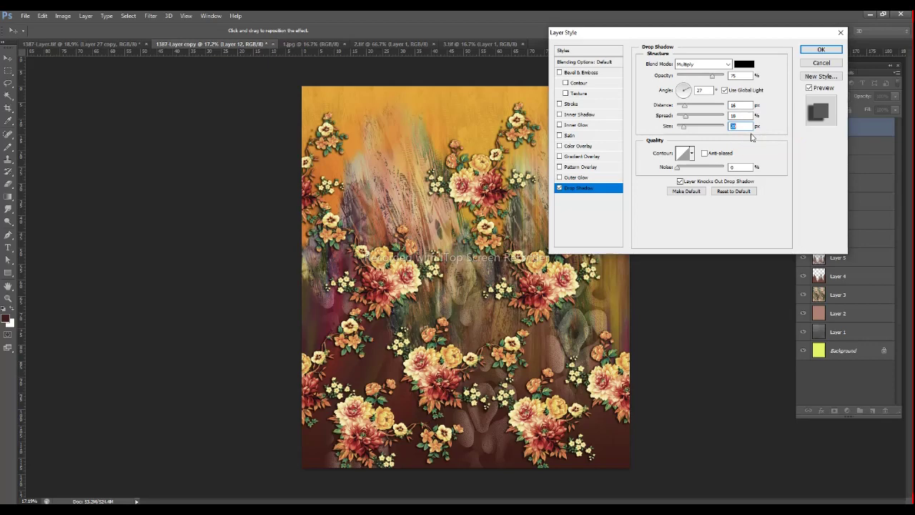
double_click(736, 116)
key(Up)
double_click(732, 105)
key(Down)
key(Down)
key(Down)
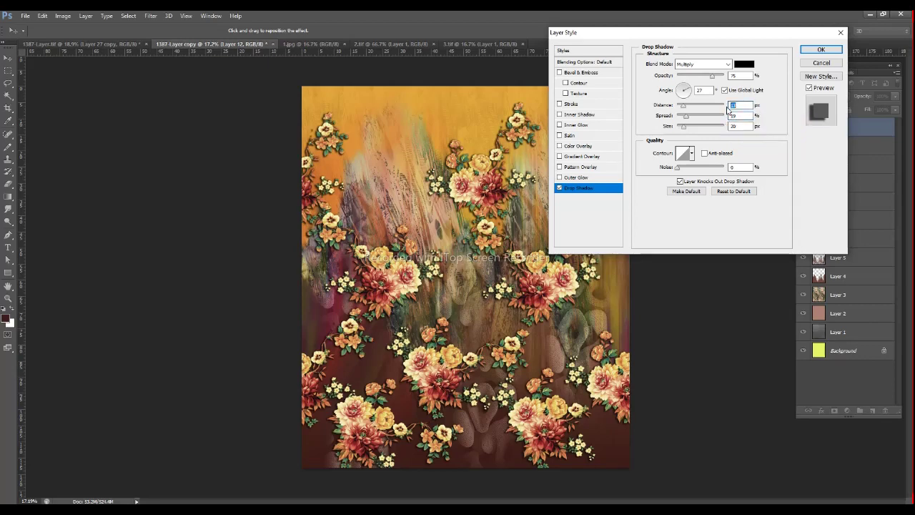
key(Up)
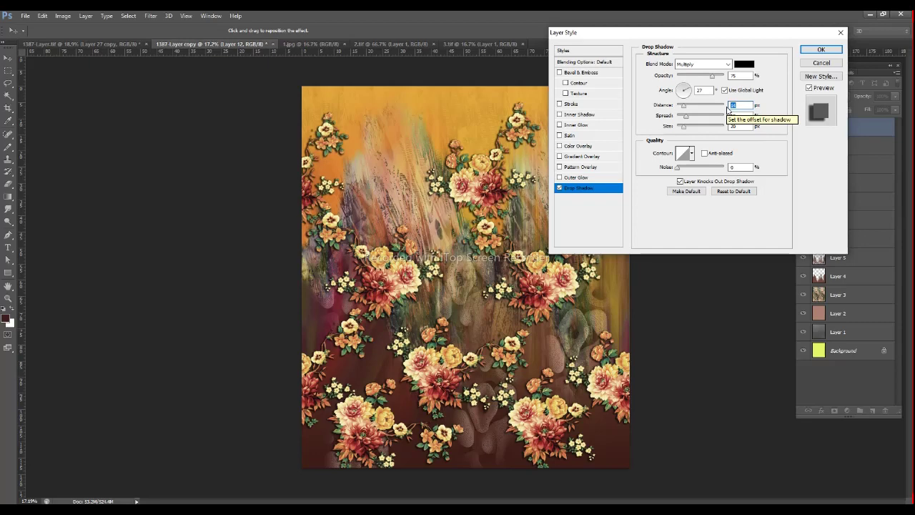
Step: Fine-tune the shadow to 54% opacity, distance 17, spread 18 and size 32
click(713, 78)
drag(713, 78, 697, 79)
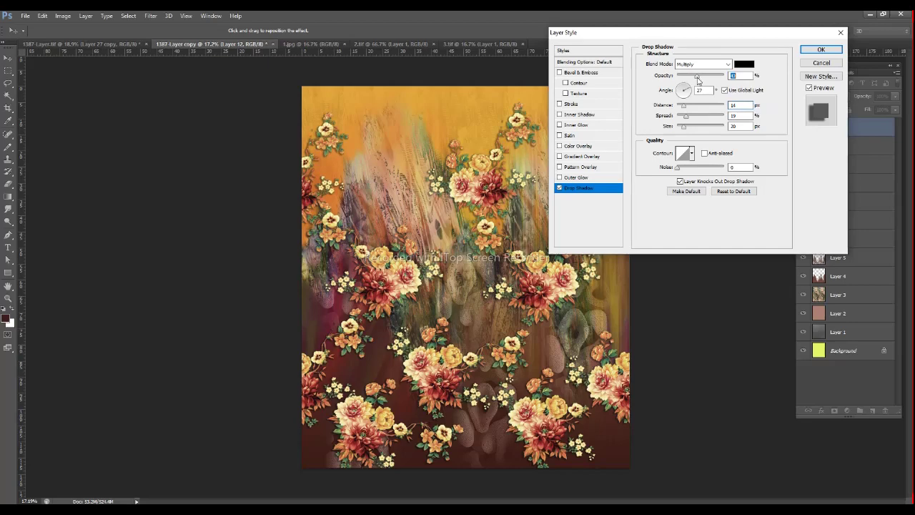
drag(698, 79, 702, 78)
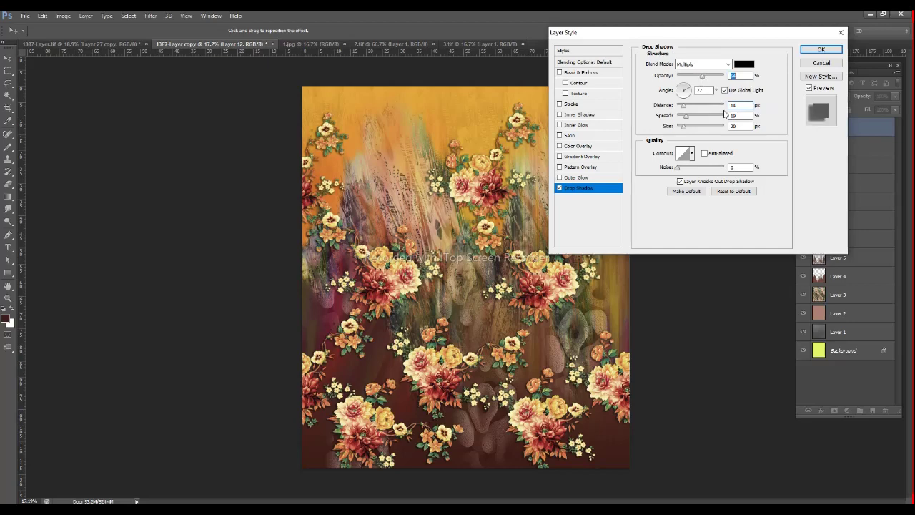
click(690, 128)
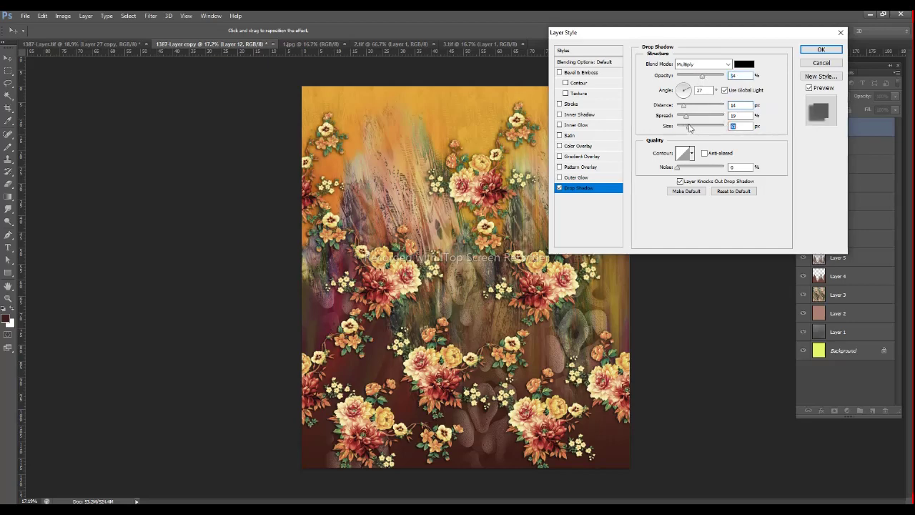
click(690, 116)
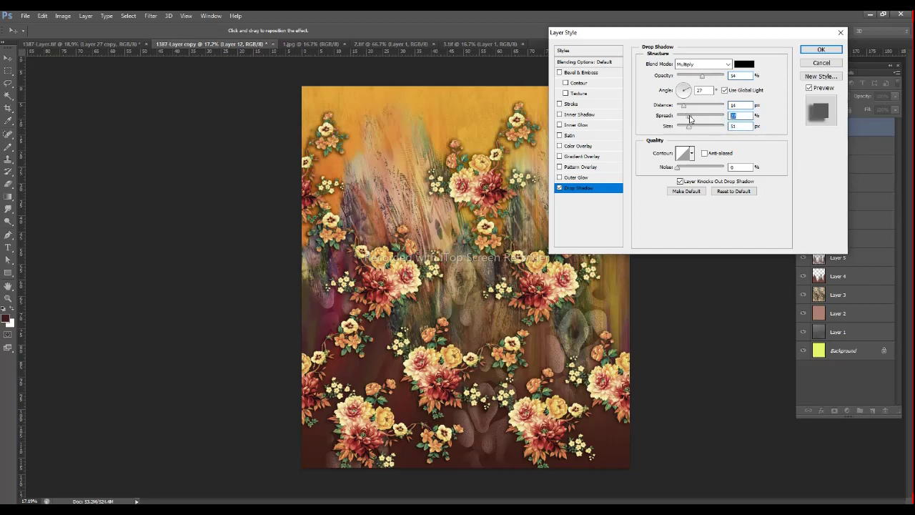
click(683, 107)
click(684, 127)
drag(684, 130, 683, 132)
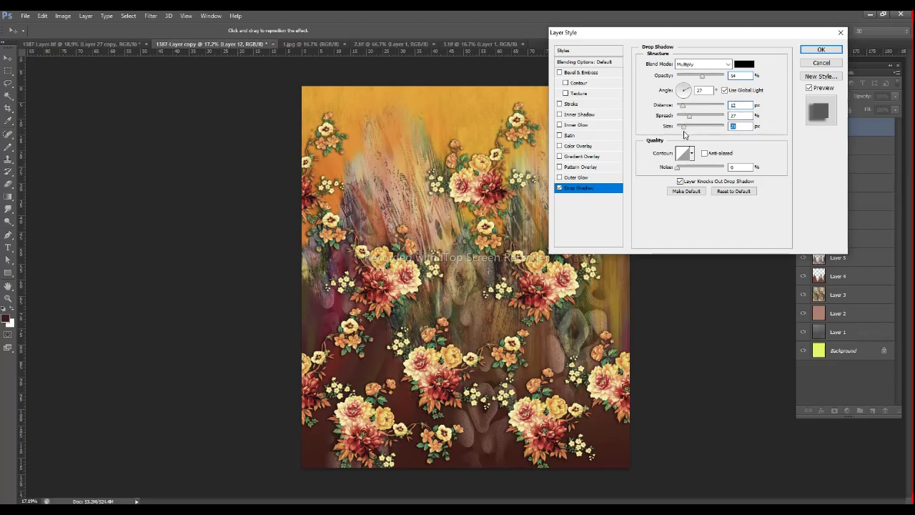
click(729, 115)
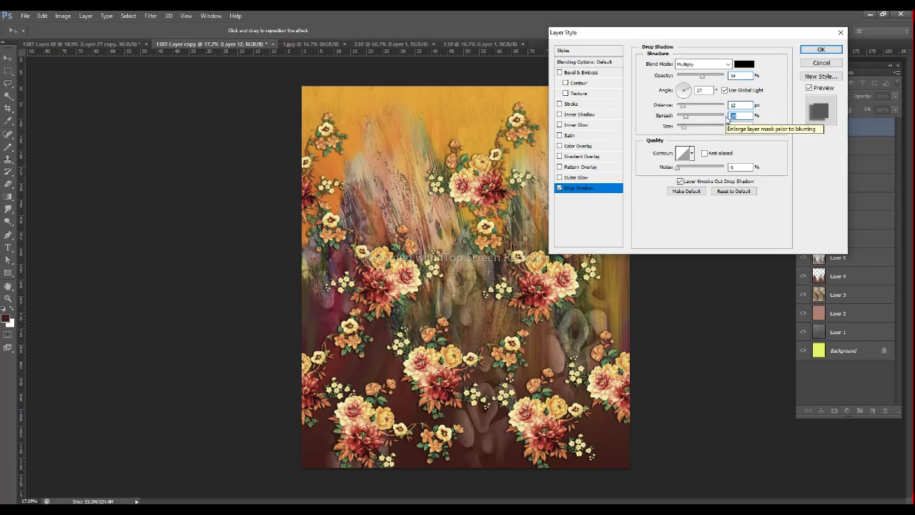
click(729, 106)
key(Up)
key(Up)
key(Up)
key(Up)
key(Up)
key(Down)
Step: Compare the design with and without the shadow, then apply the drop shadow
click(810, 88)
click(811, 88)
click(811, 88)
click(811, 88)
click(810, 88)
click(811, 88)
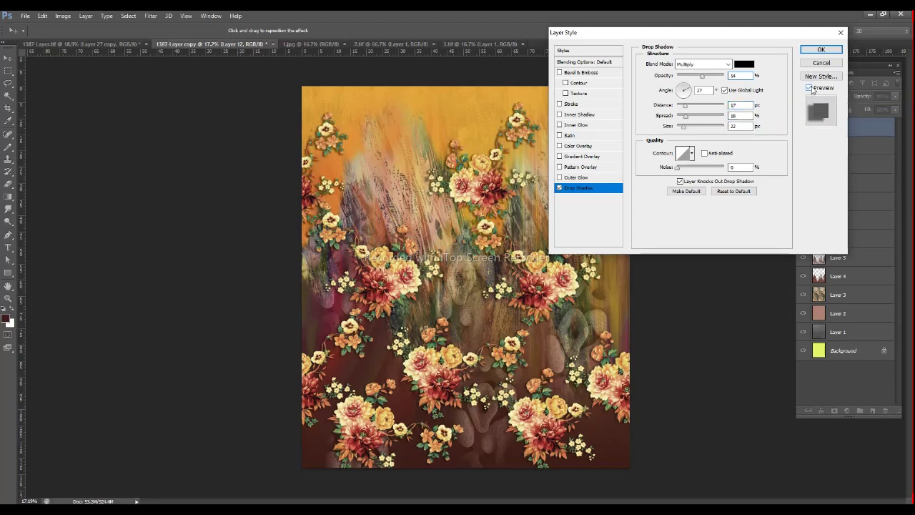
click(820, 49)
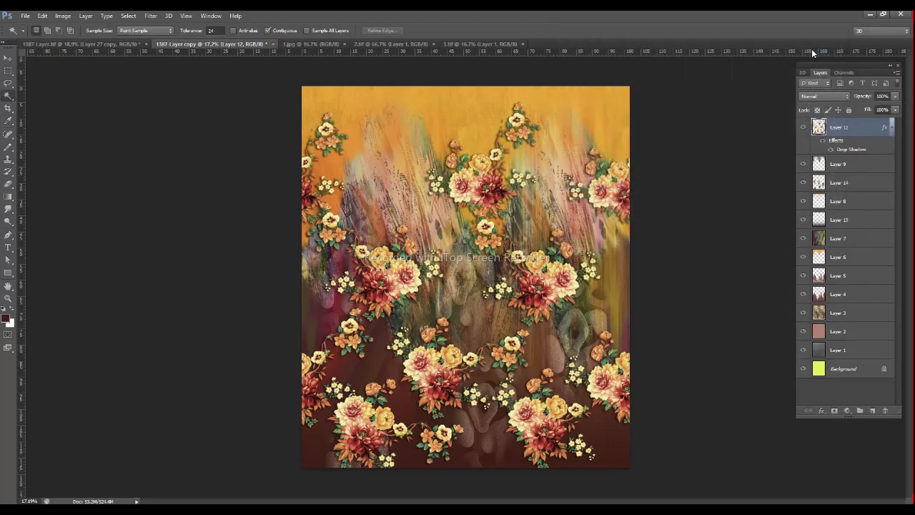
Step: Select Layer 8 and hide flower Layers 12, 9 and 14, leaving only the streaked background
click(803, 127)
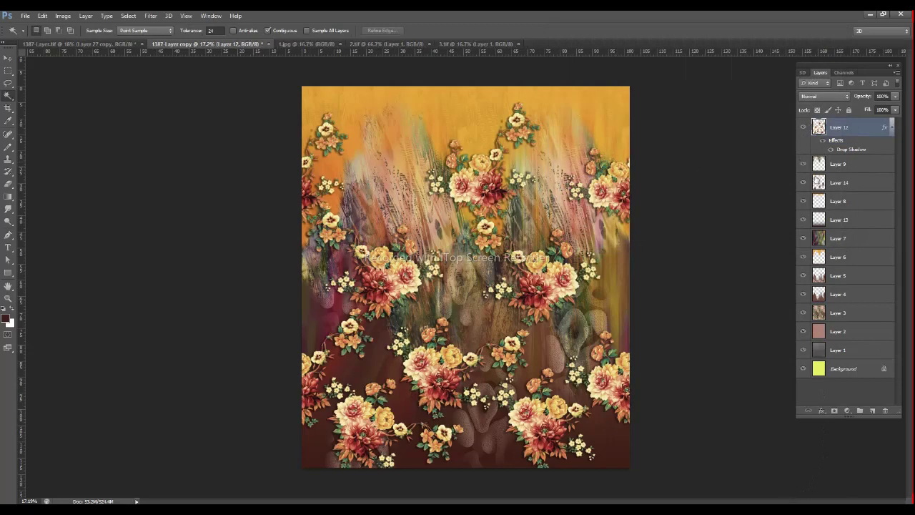
click(831, 202)
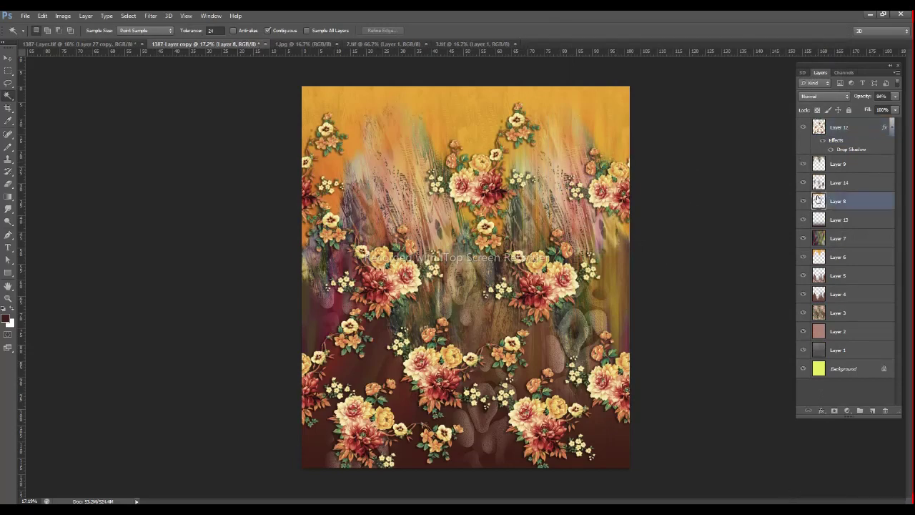
drag(803, 183, 806, 129)
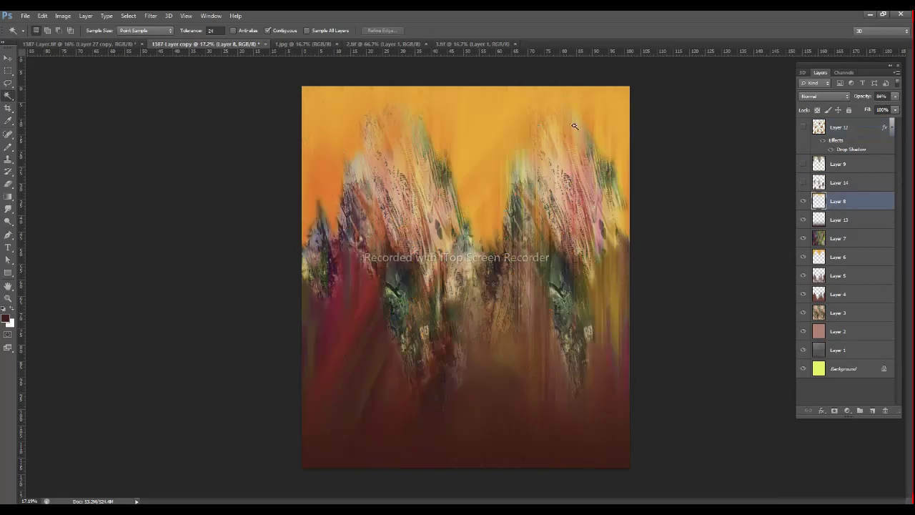
Step: Sample the orange from the top of the canvas with the Eyedropper
key(i)
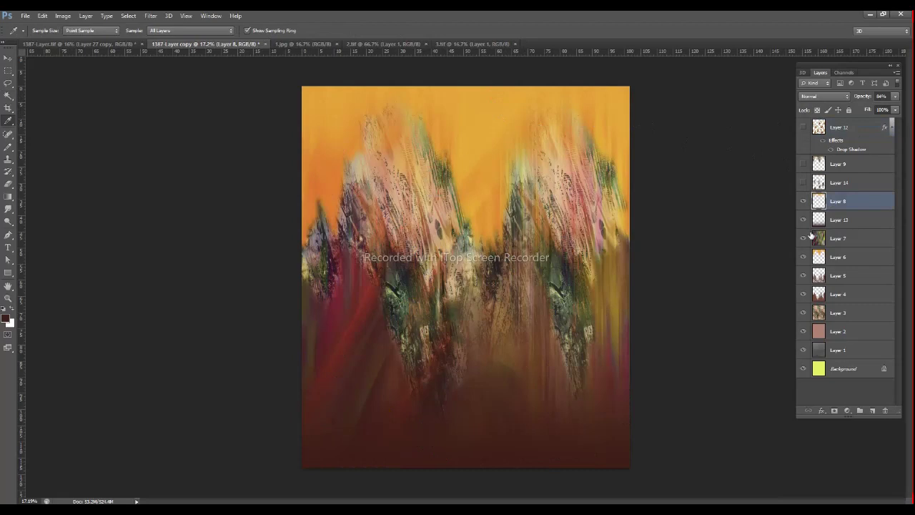
drag(803, 238, 803, 220)
click(498, 97)
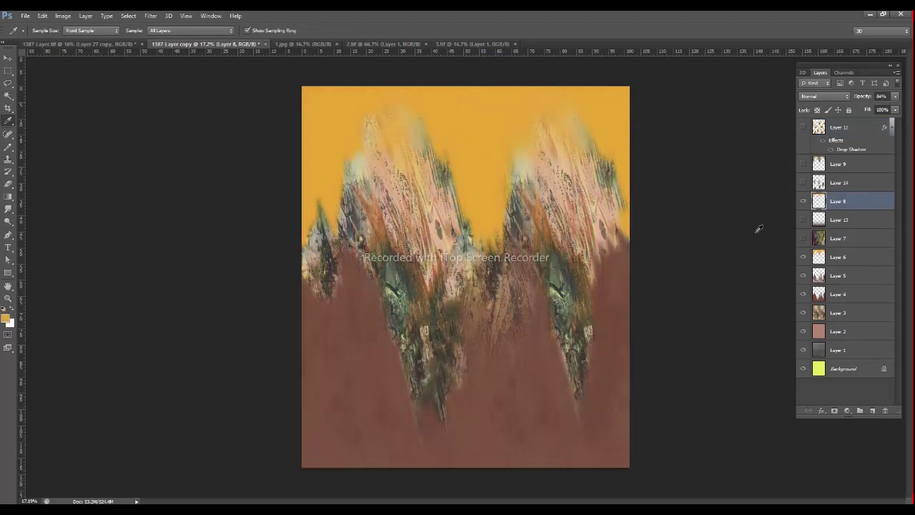
drag(803, 238, 803, 127)
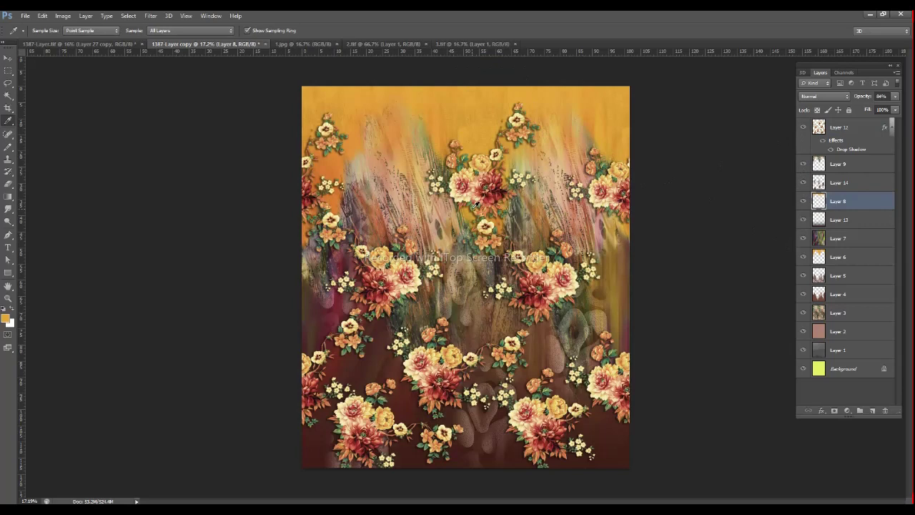
Step: Paint orange over the pinkish upper streaks on Layer 8, then sample maroon and add Layer 15
key(b)
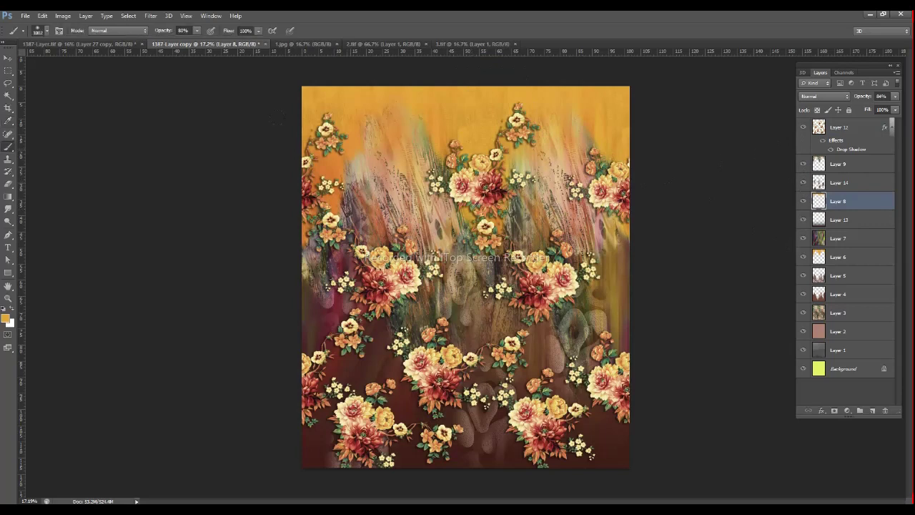
mouse_move(453, 143)
mouse_down()
mouse_move(384, 103)
mouse_move(390, 156)
mouse_up()
drag(360, 123, 366, 132)
drag(430, 179, 447, 151)
drag(354, 204, 382, 178)
drag(567, 135, 565, 114)
drag(582, 158, 591, 127)
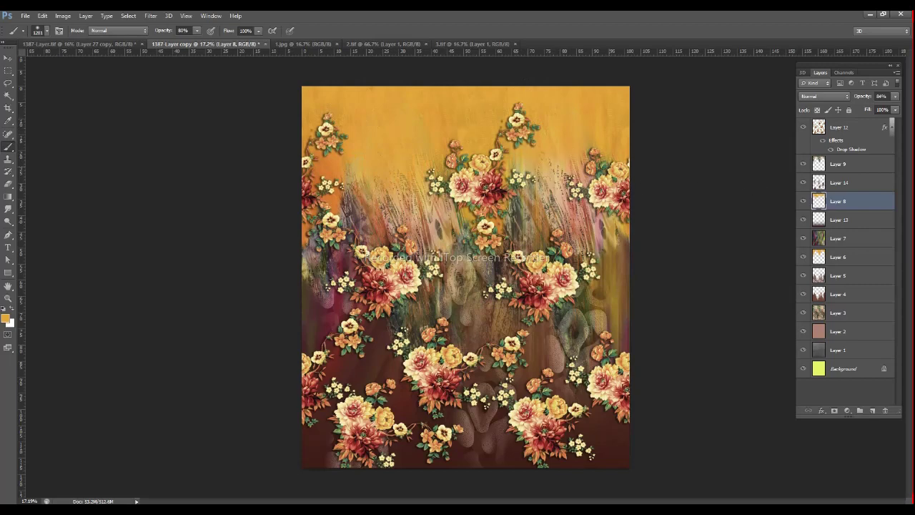
alt+click(528, 451)
click(872, 411)
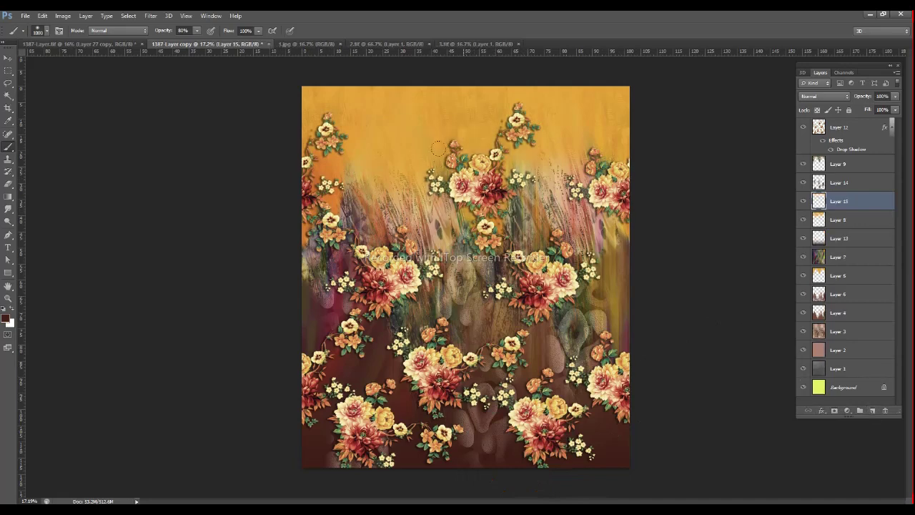
Step: Paint faint maroon shading in the upper canvas and raise the brush opacity to 66%
drag(437, 148, 446, 146)
key(ctrl+z)
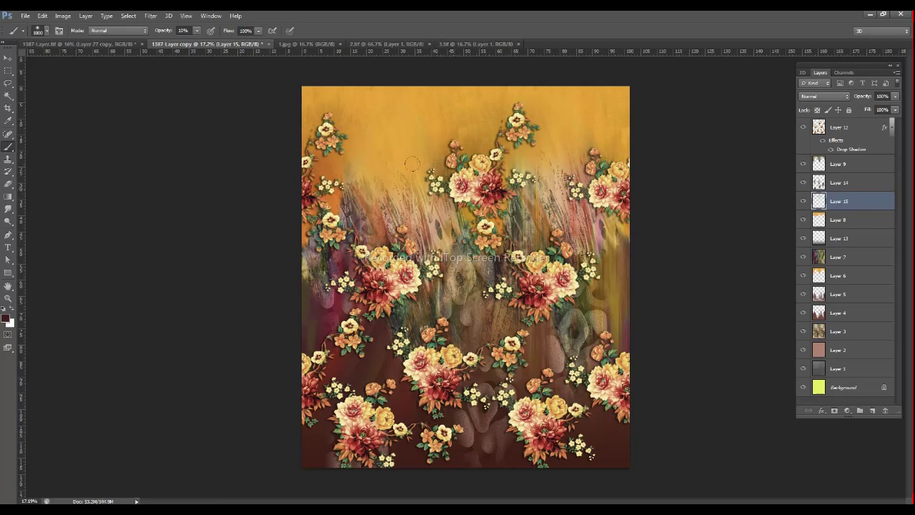
drag(529, 170, 533, 191)
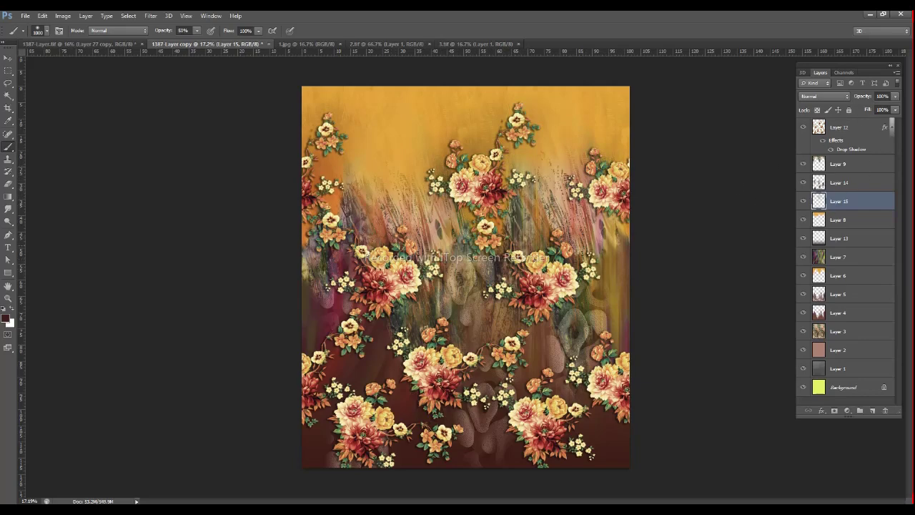
drag(196, 30, 209, 42)
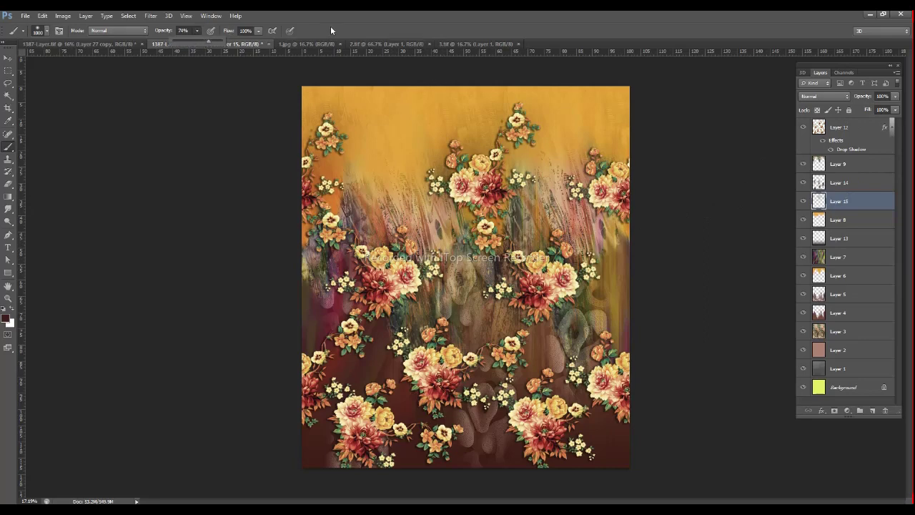
Step: Paint soft darker blends around the central flowers and across the middle band
drag(396, 237, 422, 253)
drag(400, 282, 427, 313)
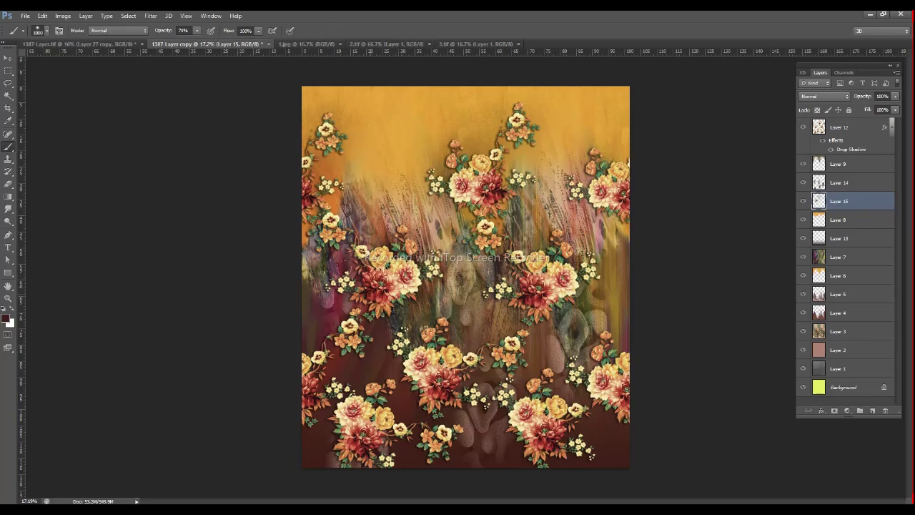
drag(336, 256, 355, 279)
mouse_move(512, 325)
mouse_down()
mouse_move(513, 275)
mouse_move(532, 247)
mouse_up()
drag(567, 308, 544, 325)
drag(524, 296, 479, 256)
drag(505, 280, 505, 261)
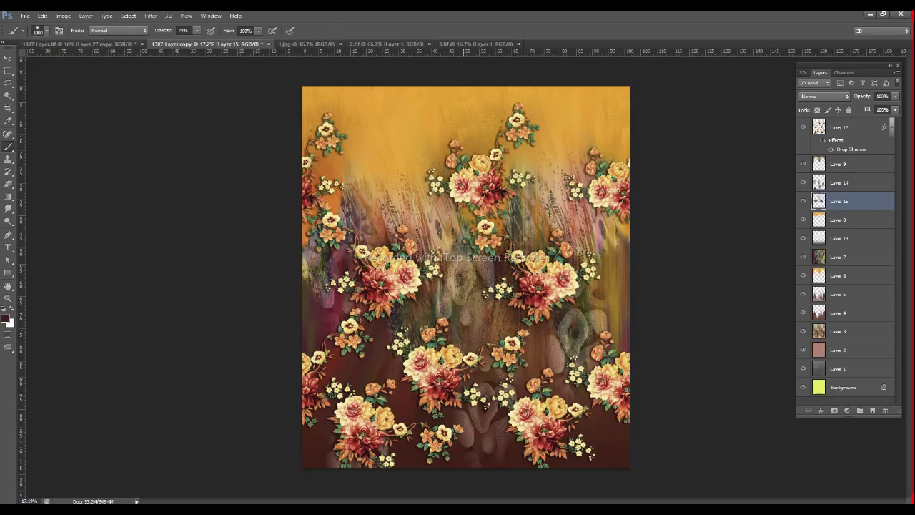
Step: Redo the central dark strokes and move Layer 15 above Layer 14
key(ctrl+z)
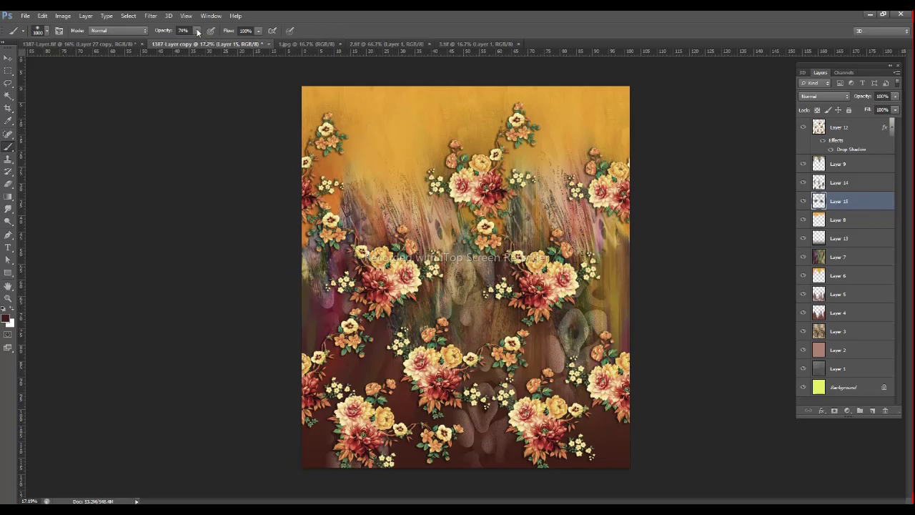
mouse_move(459, 300)
mouse_down()
mouse_move(466, 234)
mouse_move(429, 238)
mouse_up()
key(ctrl+z)
drag(458, 272, 429, 239)
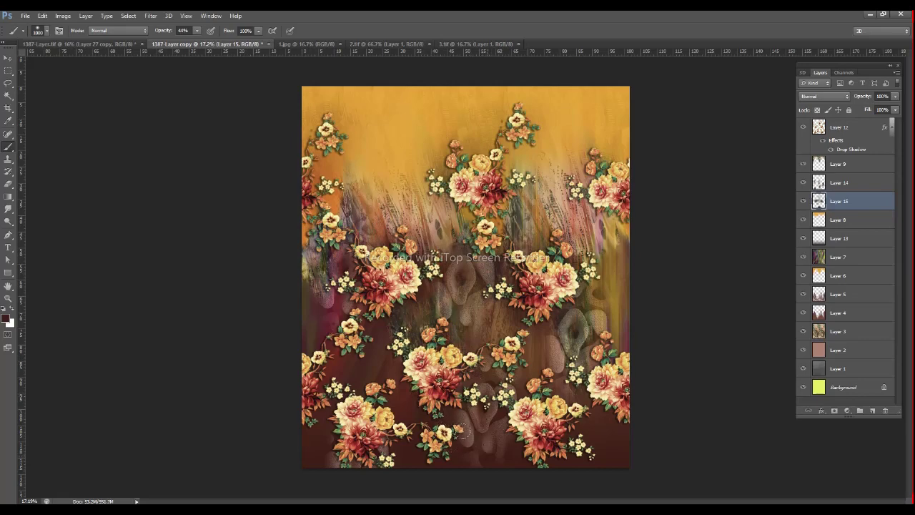
drag(839, 200, 837, 185)
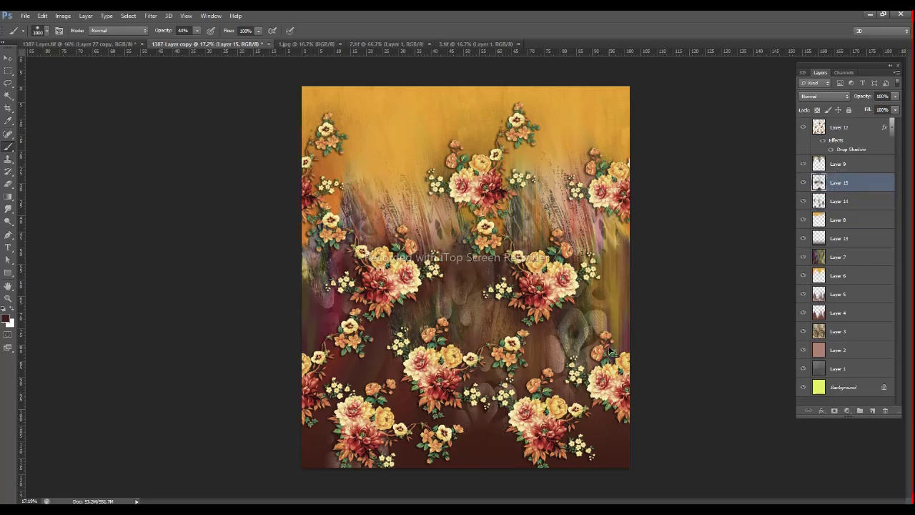
key(ctrl+bracketleft)
key(ctrl+bracketright)
key(ctrl+bracketleft)
key(ctrl+bracketright)
key(ctrl+bracketleft)
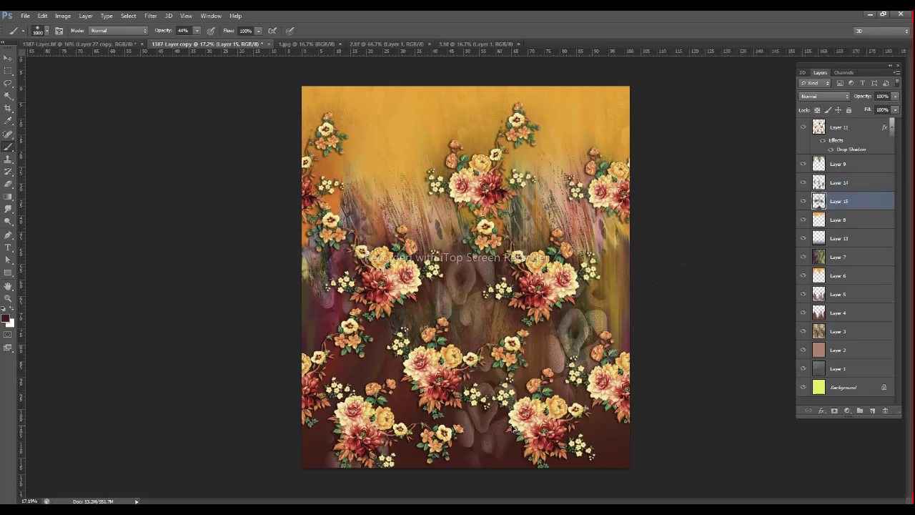
drag(840, 201, 839, 176)
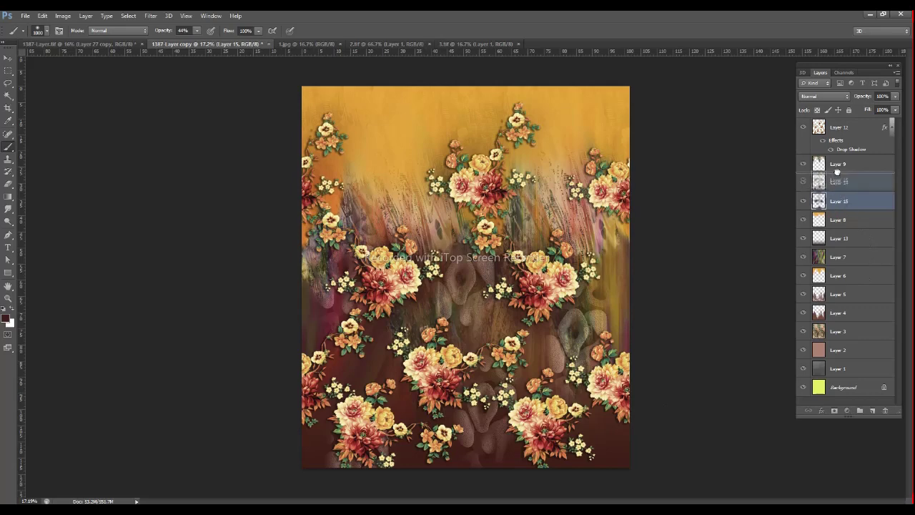
drag(828, 206, 827, 215)
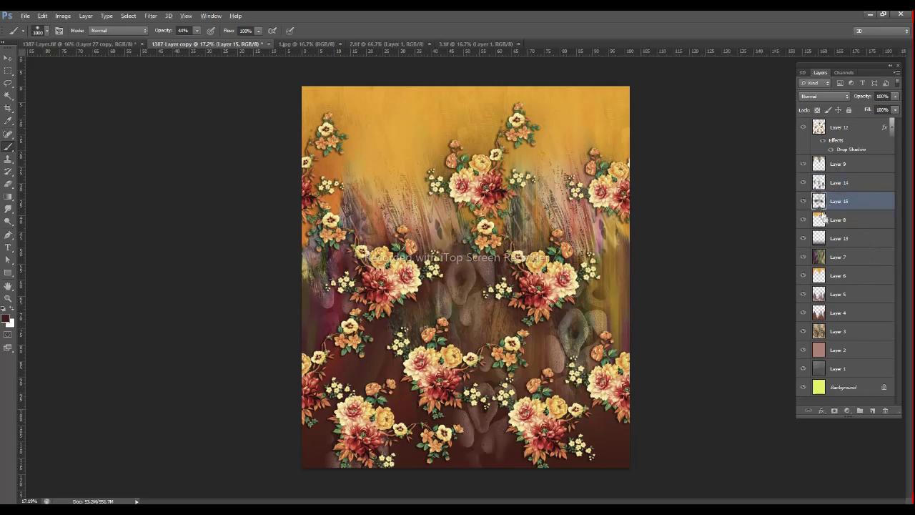
drag(832, 182, 832, 179)
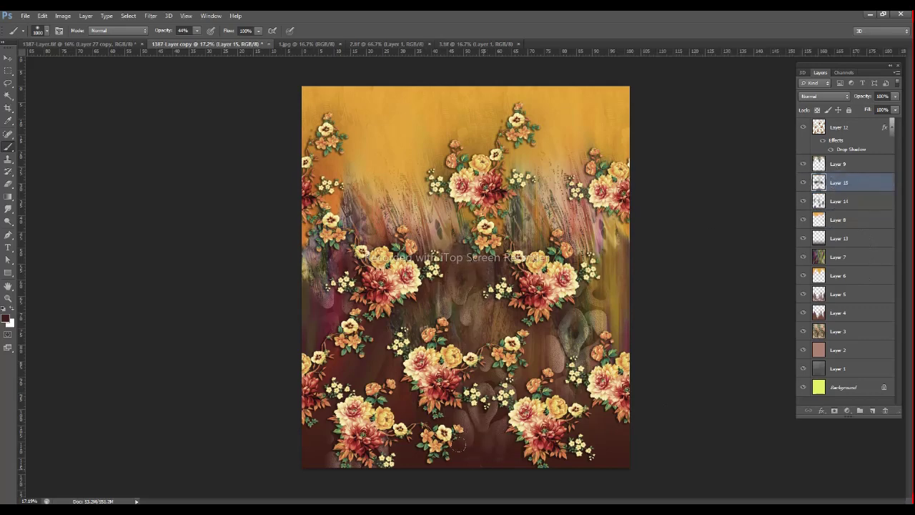
key(ctrl+bracketleft)
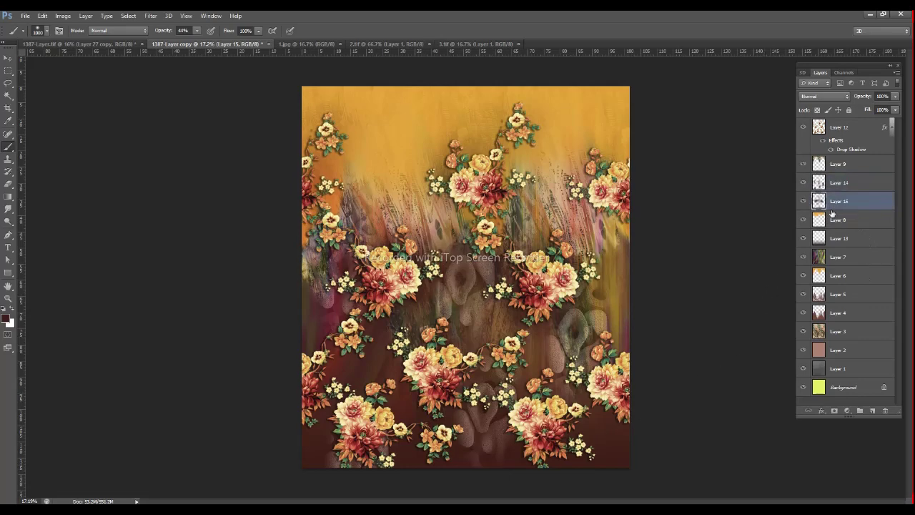
key(ctrl+bracketright)
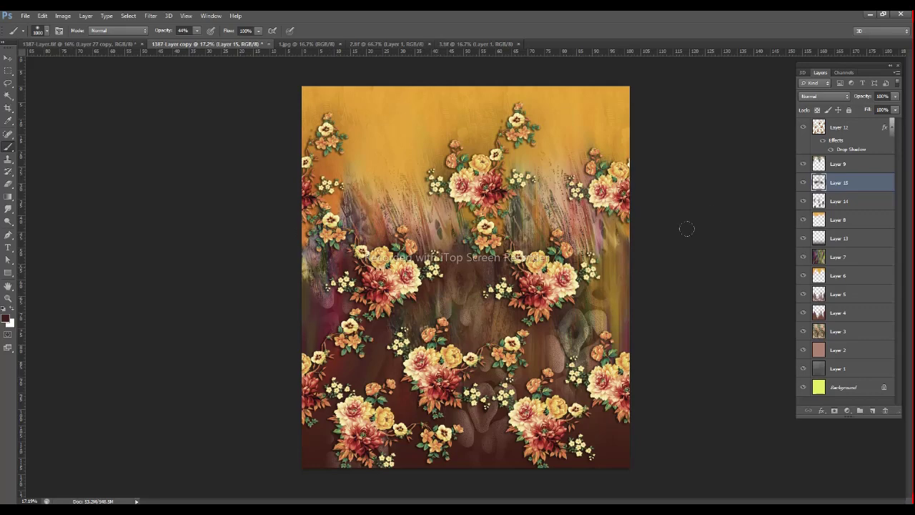
Step: Brighten Layer 6 with Levels by raising the output black slider
double_click(804, 219)
click(803, 276)
click(804, 276)
click(829, 277)
key(alt)
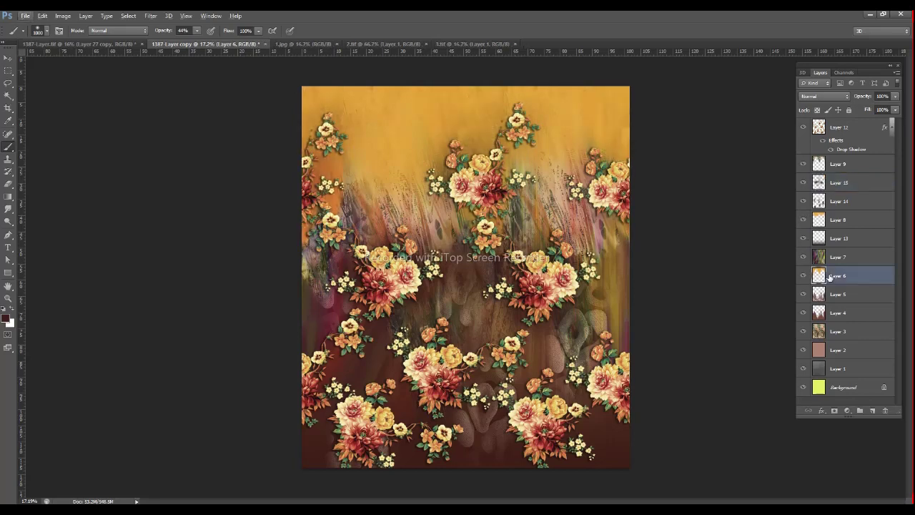
key(ctrl+l)
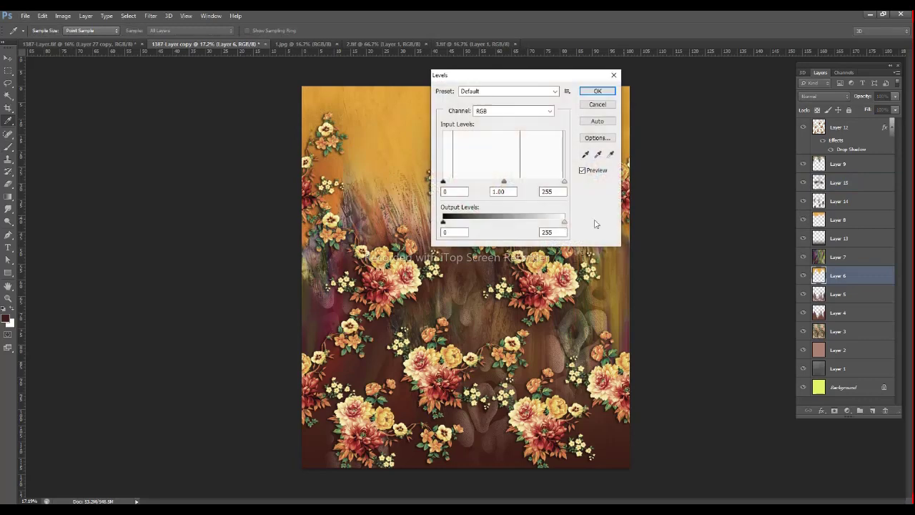
drag(548, 77, 712, 123)
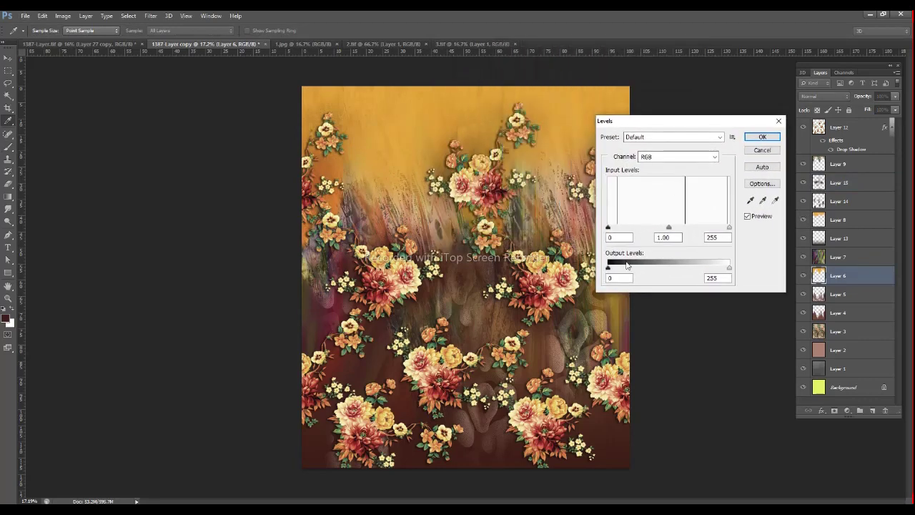
mouse_move(612, 270)
mouse_down()
mouse_move(658, 273)
mouse_move(640, 272)
mouse_up()
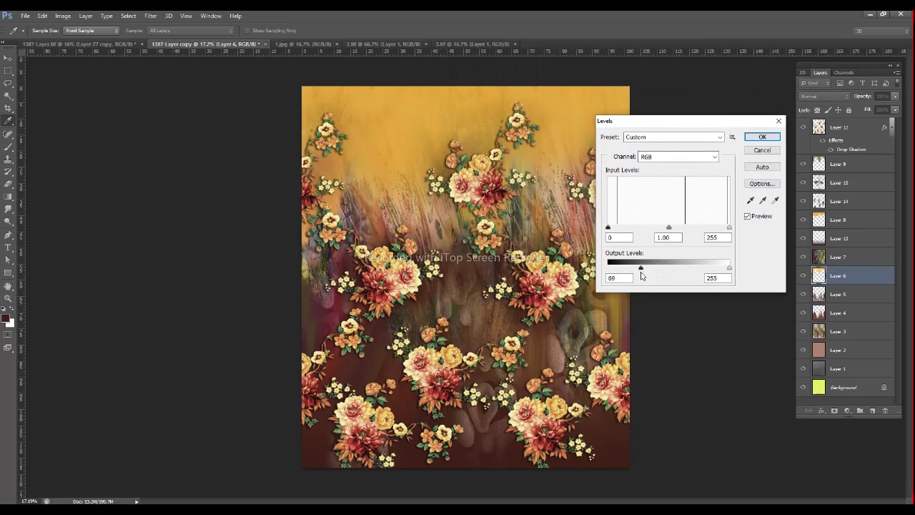
click(748, 216)
click(748, 216)
click(748, 216)
click(747, 216)
click(748, 216)
click(748, 216)
key(Return)
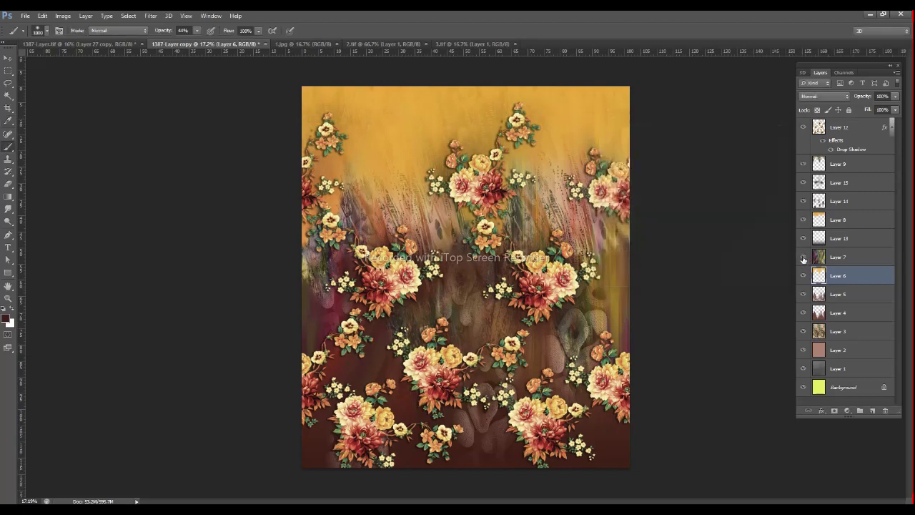
Step: Apply a gentler Levels lift to Layer 8, with output black about 29
click(812, 222)
key(ctrl+l)
drag(608, 268, 626, 269)
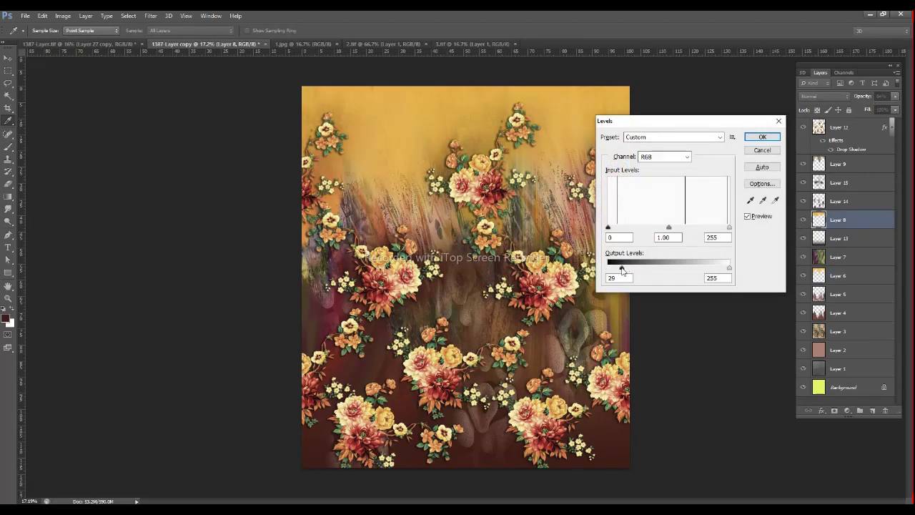
drag(626, 269, 620, 270)
key(Return)
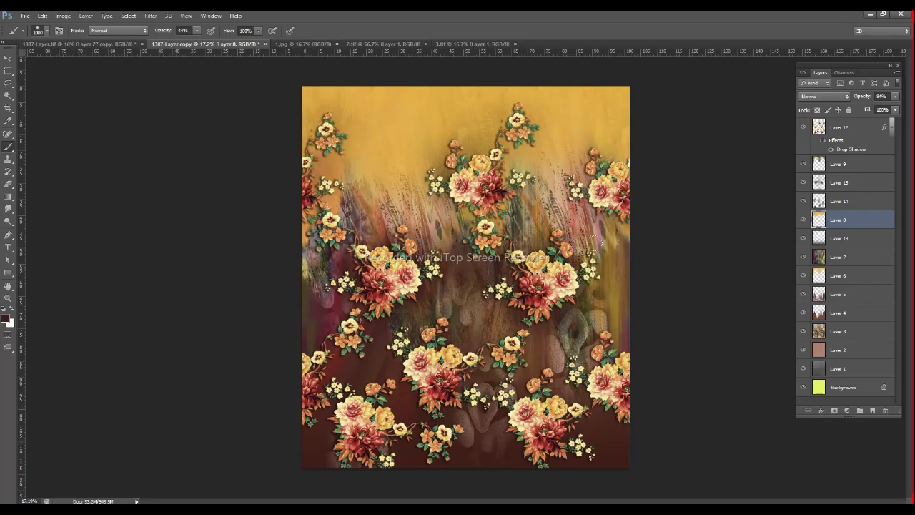
key(w)
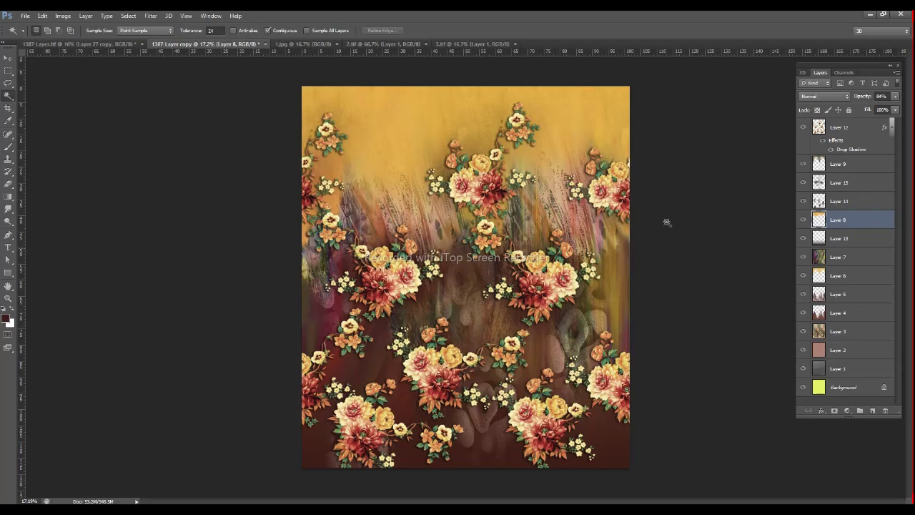
Step: Merge the grey texture Layer 1 down into the Background, then check Layer 3's texture
click(803, 128)
click(803, 128)
click(843, 372)
key(ctrl+e)
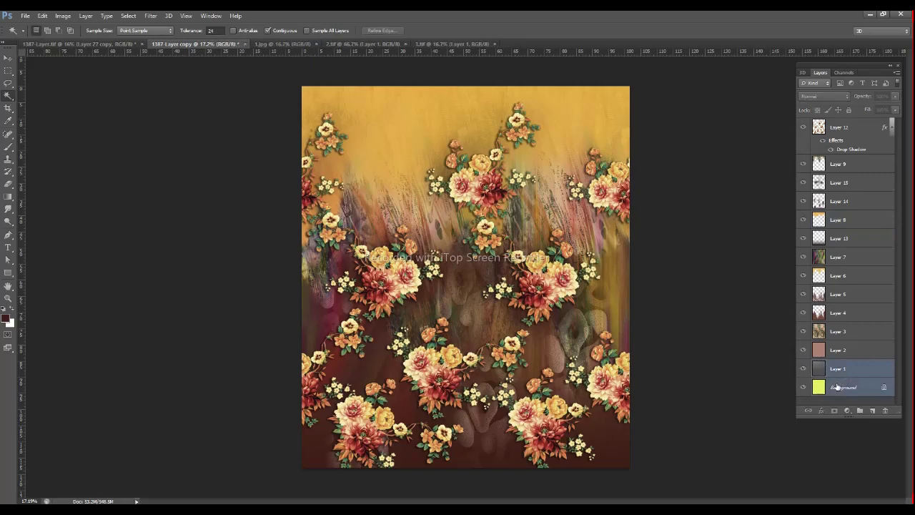
click(806, 333)
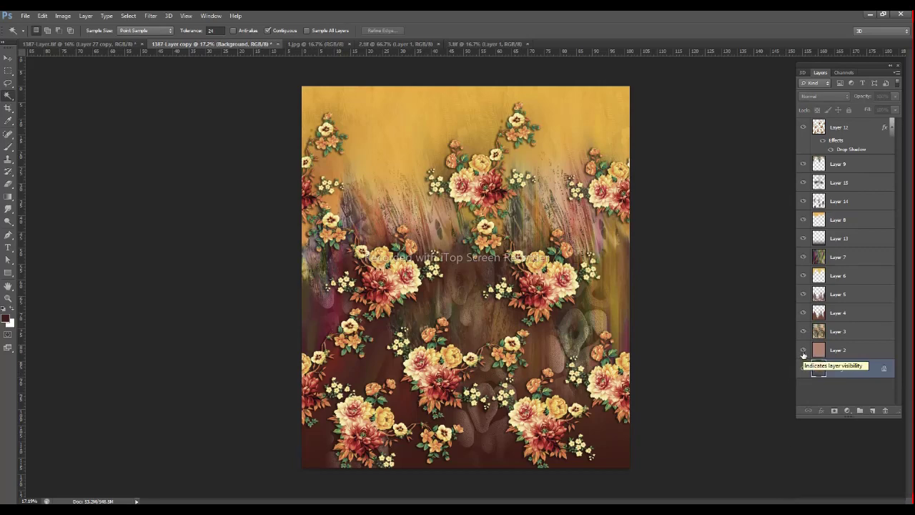
drag(803, 351, 802, 126)
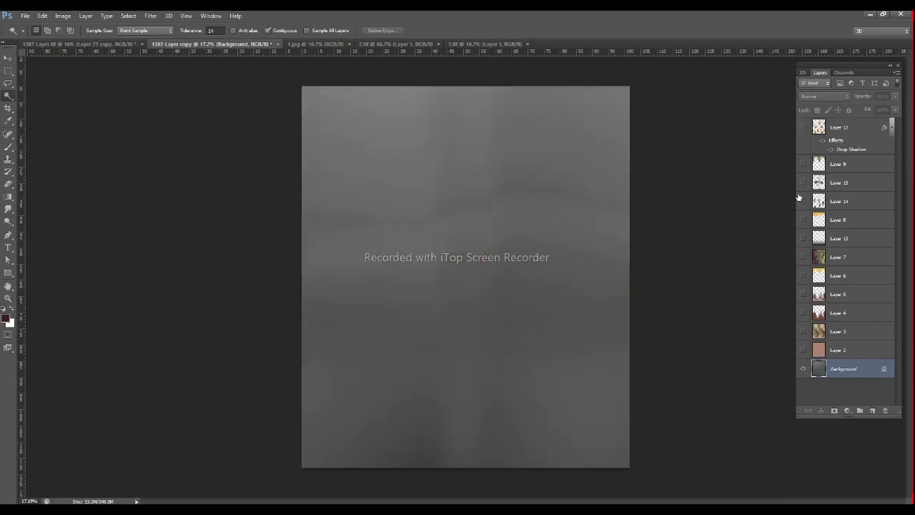
click(836, 351)
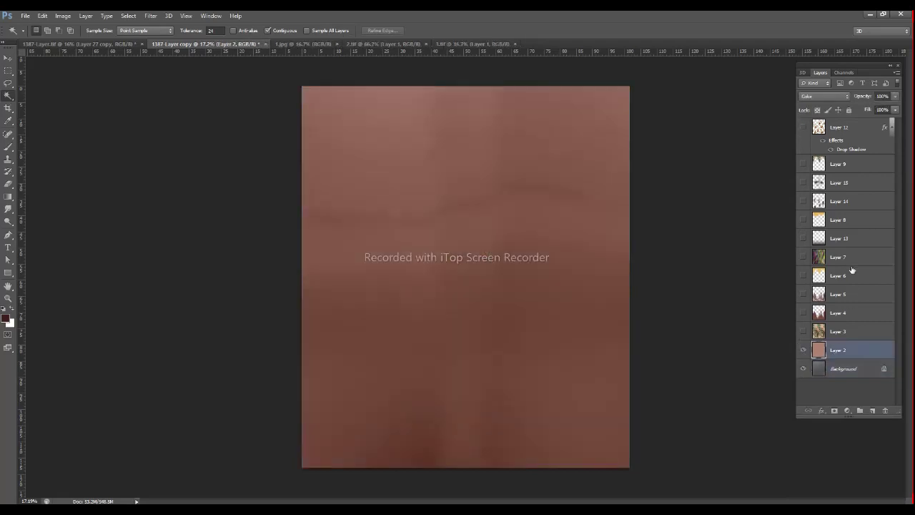
click(802, 331)
click(815, 331)
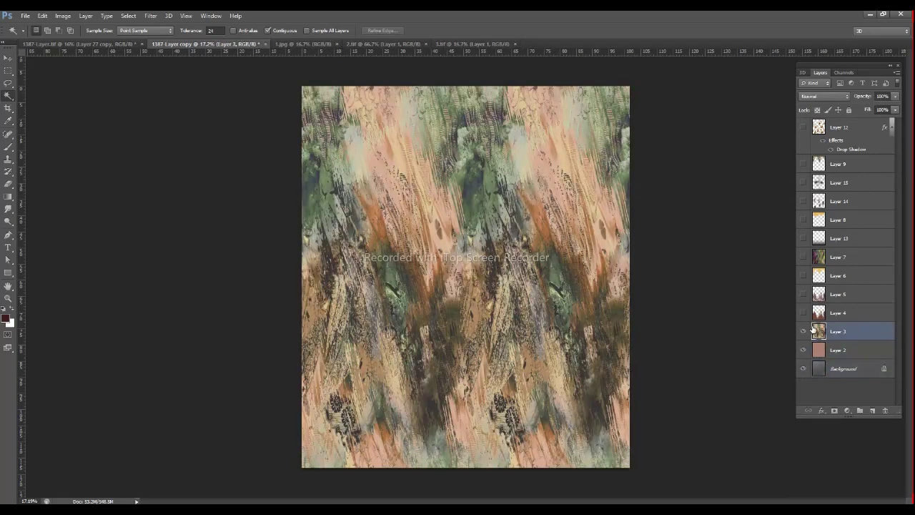
click(803, 313)
click(835, 314)
click(803, 294)
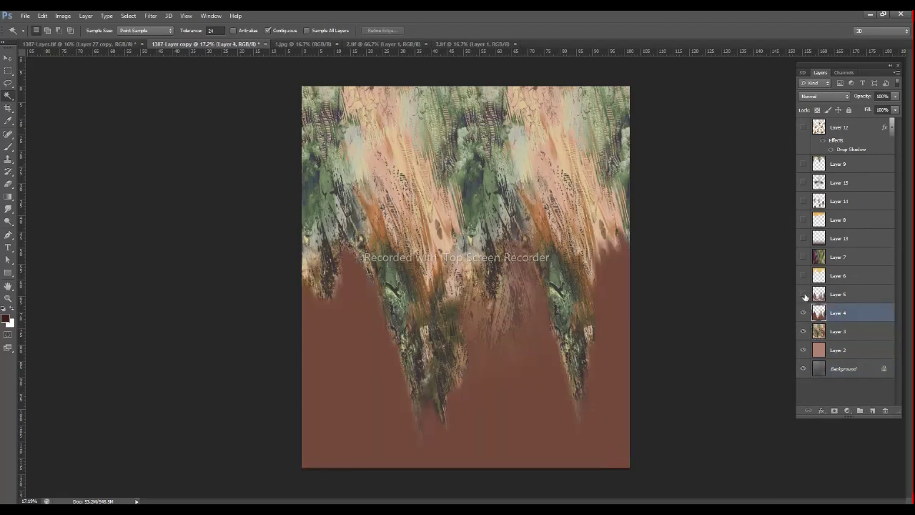
click(832, 294)
click(802, 275)
click(829, 275)
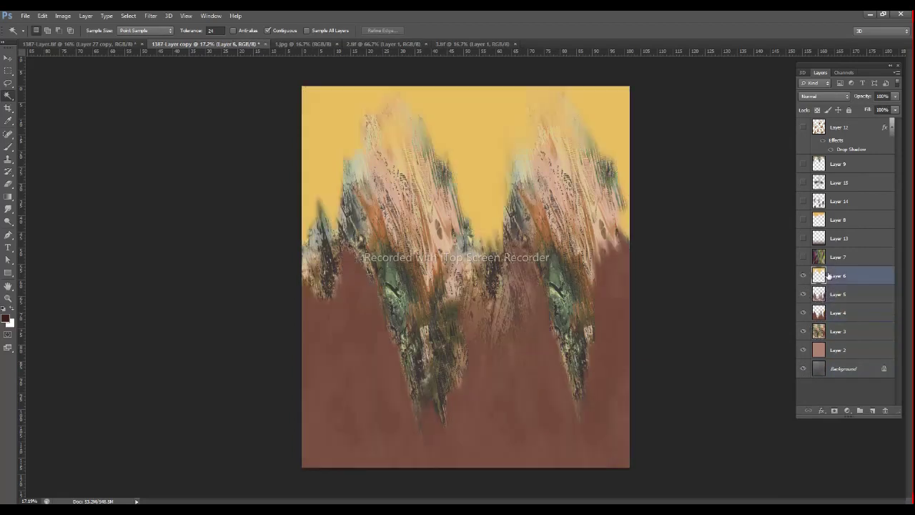
click(802, 257)
click(832, 257)
click(802, 238)
click(831, 239)
click(802, 220)
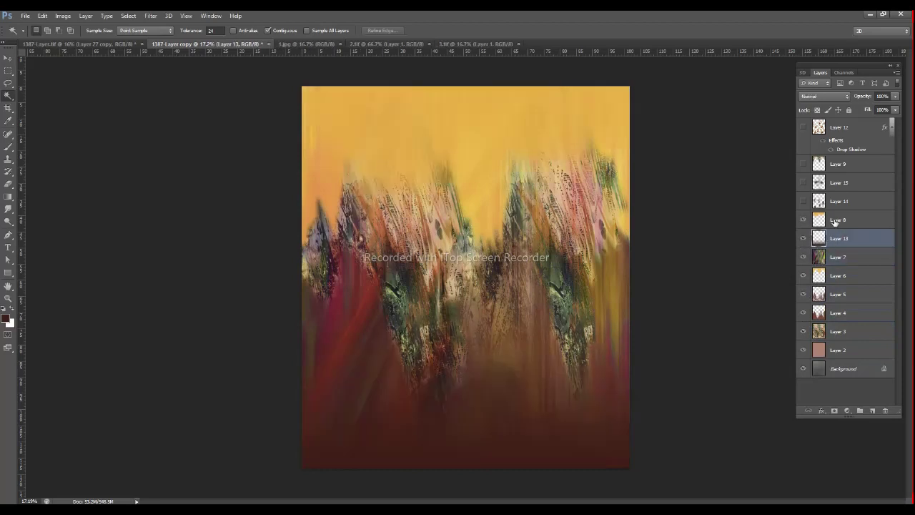
click(830, 221)
click(802, 200)
click(831, 203)
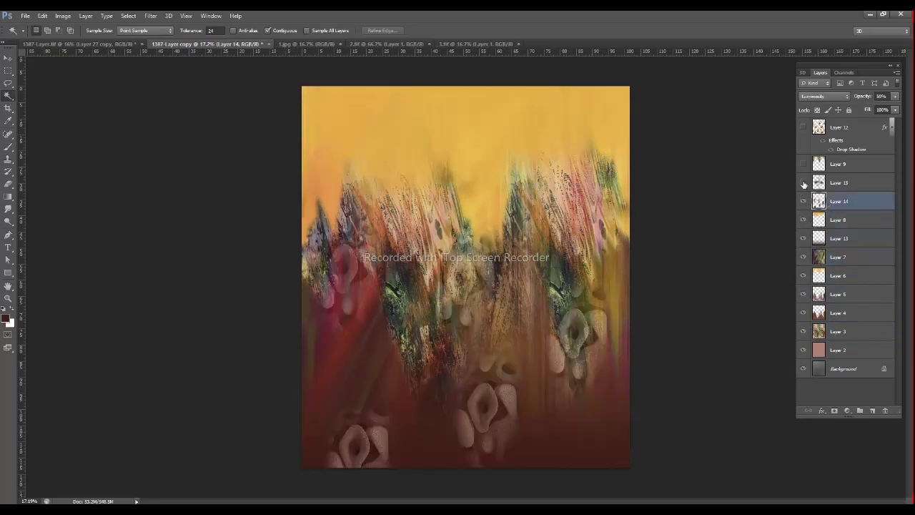
click(803, 183)
click(836, 183)
click(802, 165)
click(836, 165)
click(802, 127)
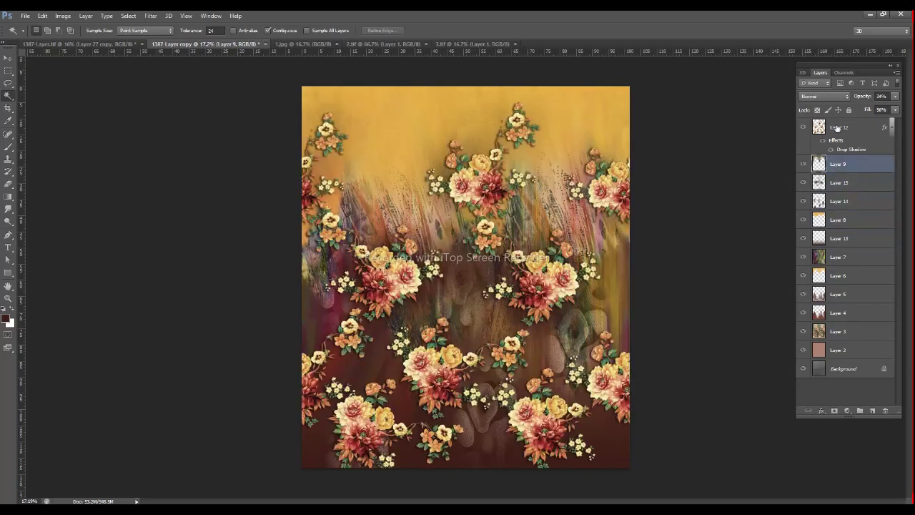
click(838, 128)
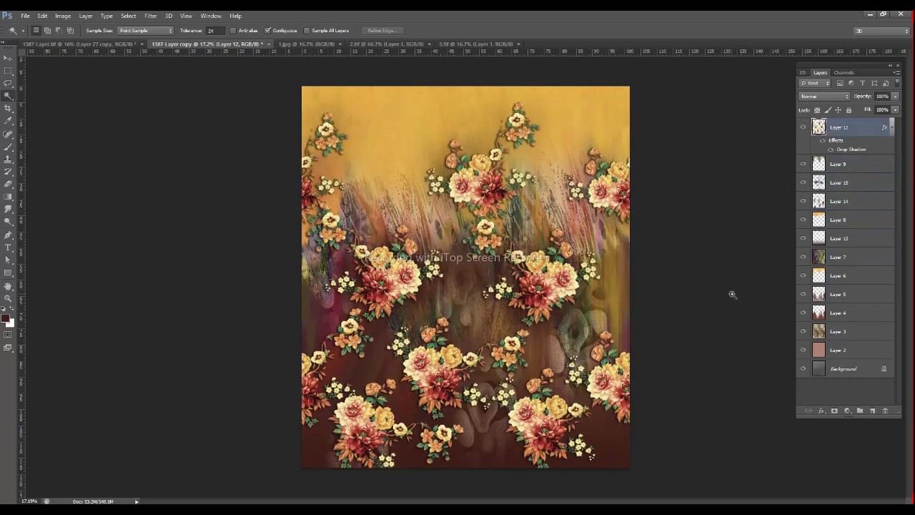